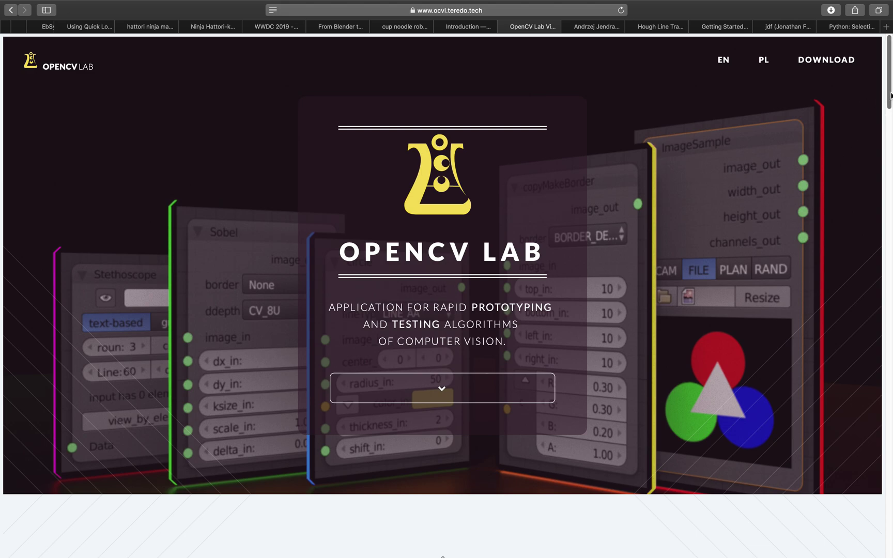
# Step: Read the Specification and Appliance sections of the OpenCV Lab web page
pyautogui.scroll(-1, 891, 99)
pyautogui.moveTo(892, 100)
pyautogui.mouseDown()
pyautogui.moveTo(890, 110)
pyautogui.moveTo(889, 94)
pyautogui.mouseUp()
pyautogui.moveTo(891, 108); pyautogui.dragTo(889, 188)
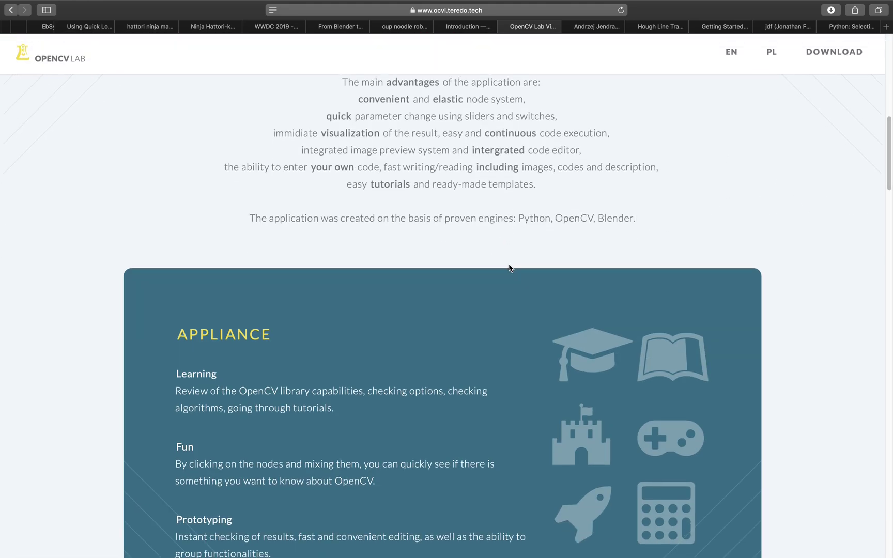
pyautogui.scroll(-5, 525, 286)
pyautogui.scroll(-5, 530, 295)
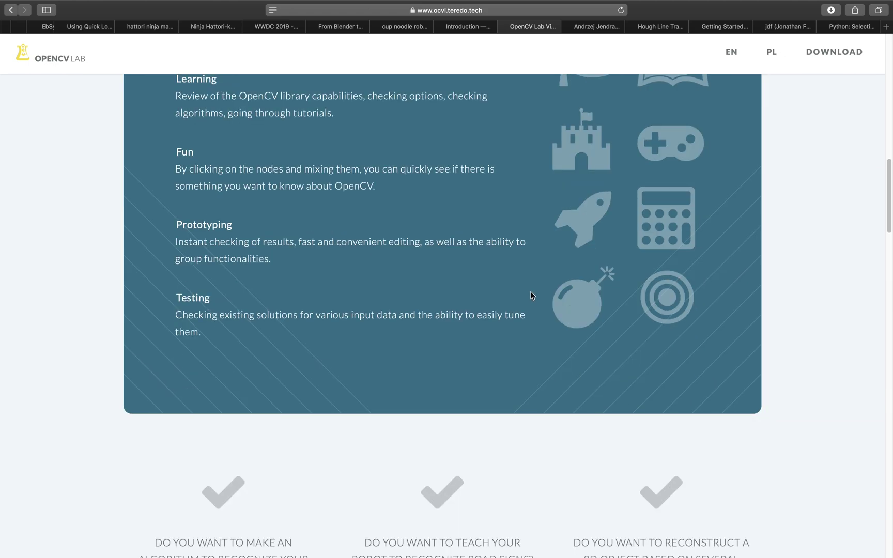
pyautogui.scroll(-10, 574, 326)
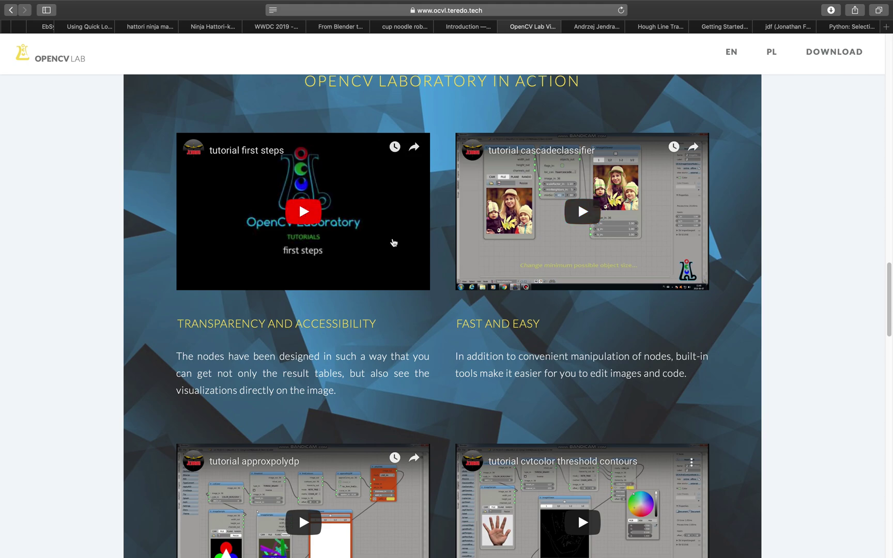
# Step: Look over the tutorial videos and feature descriptions in the OpenCV Laboratory in Action section
pyautogui.scroll(-1, 379, 207)
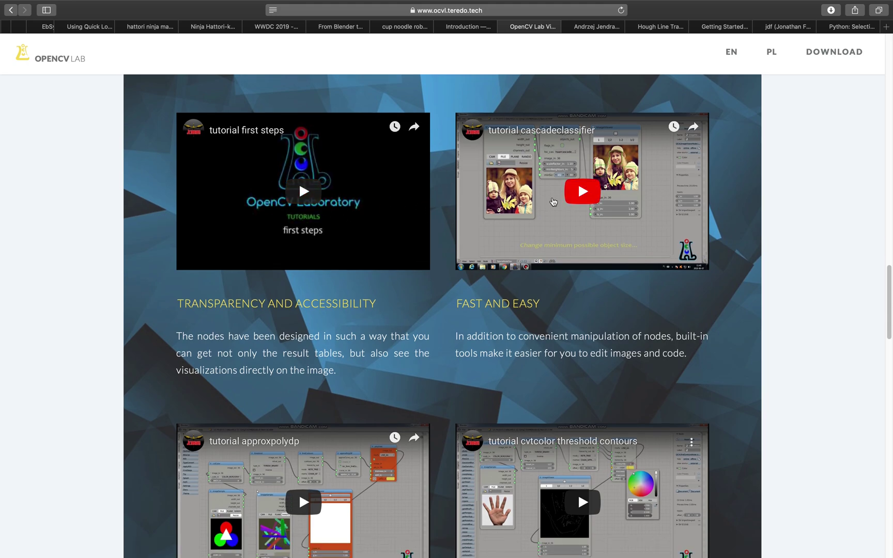
pyautogui.scroll(-1, 589, 323)
pyautogui.scroll(-4, 575, 325)
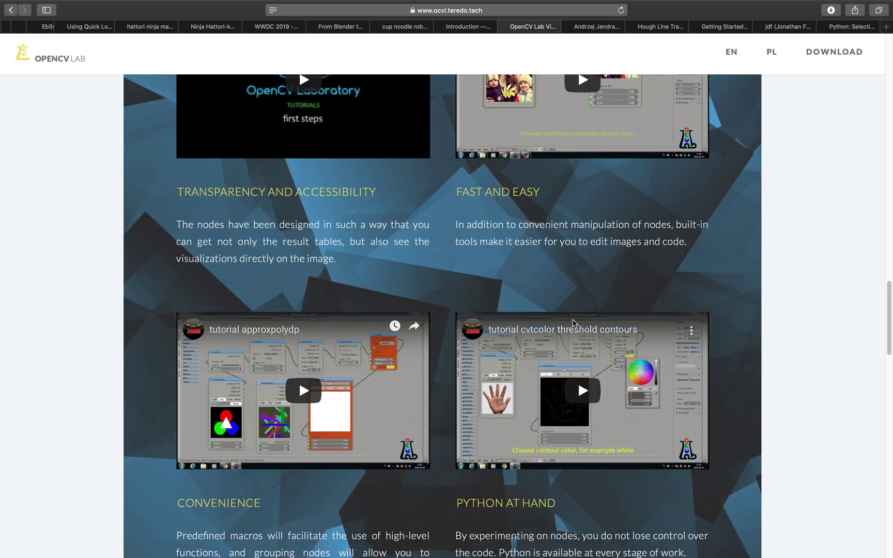
pyautogui.scroll(5, 575, 324)
pyautogui.scroll(1, 576, 322)
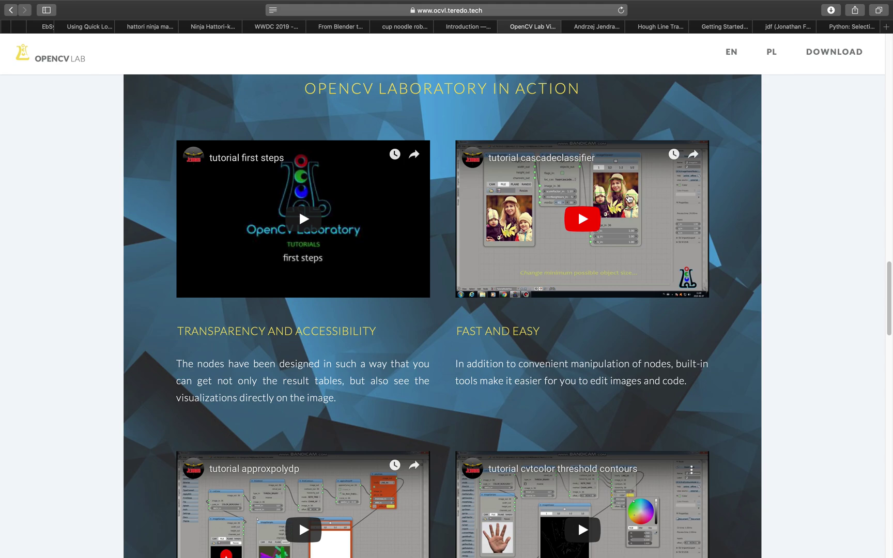
pyautogui.scroll(-7, 546, 309)
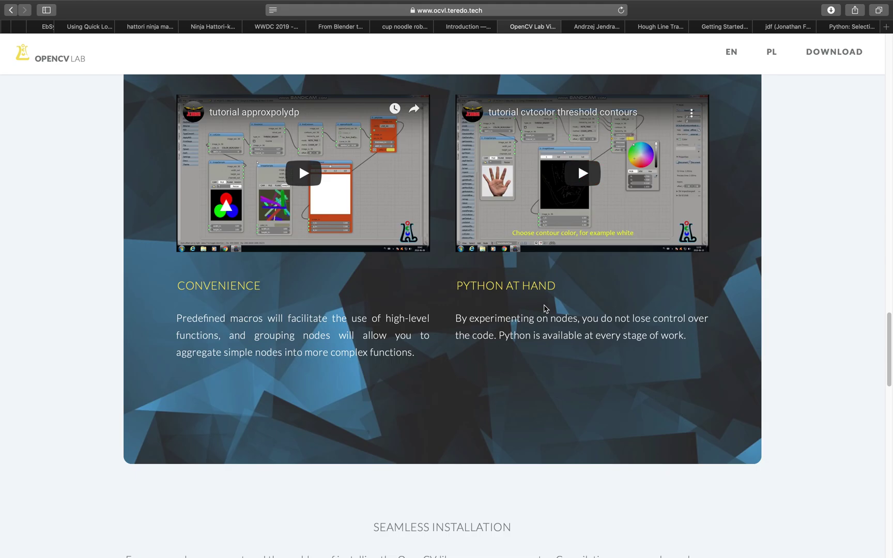
pyautogui.scroll(7, 546, 306)
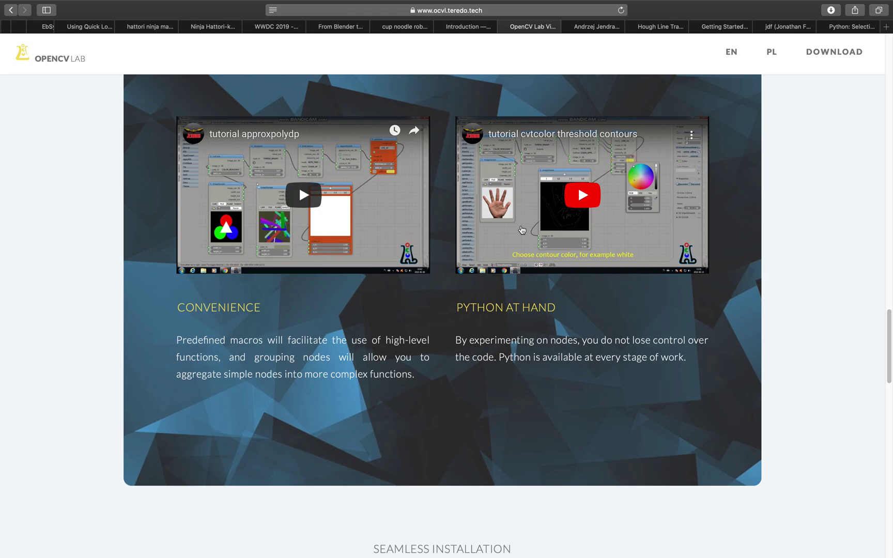
pyautogui.scroll(20, 698, 205)
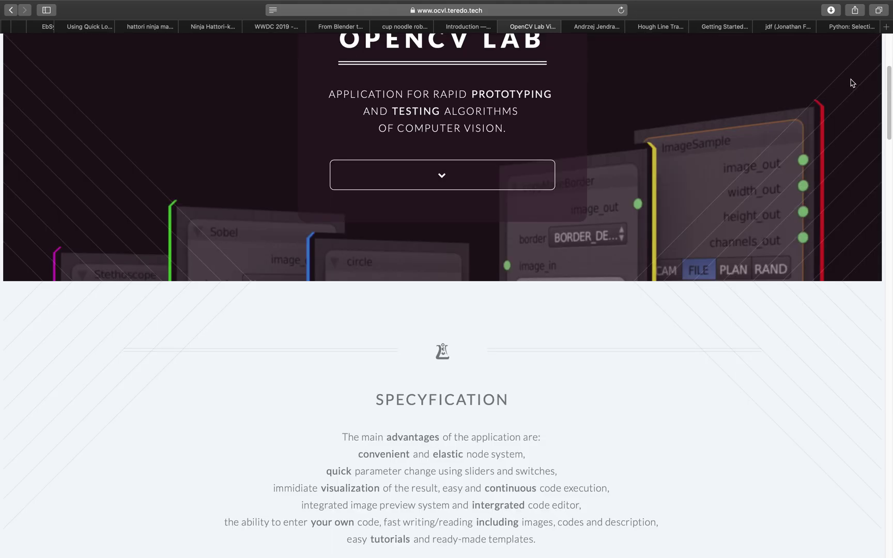
# Step: Go to the OpenCV Lab page's download section and check the developer's YouTube channel in the neighbouring tab
pyautogui.scroll(5, 858, 83)
pyautogui.click(847, 60)
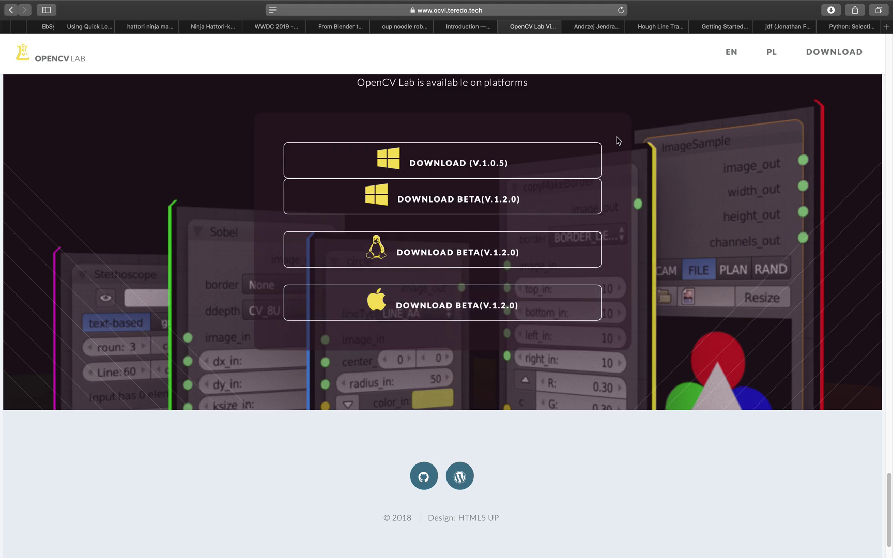
pyautogui.click(599, 28)
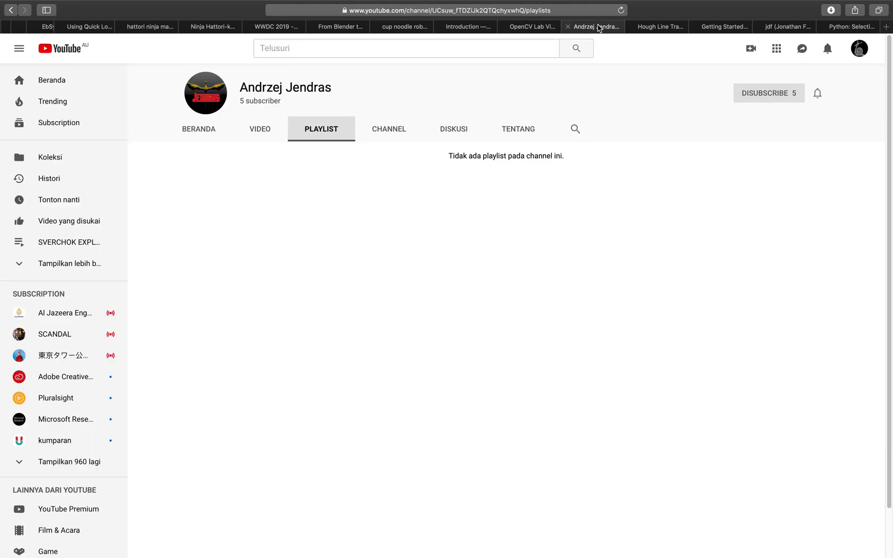
pyautogui.click(536, 31)
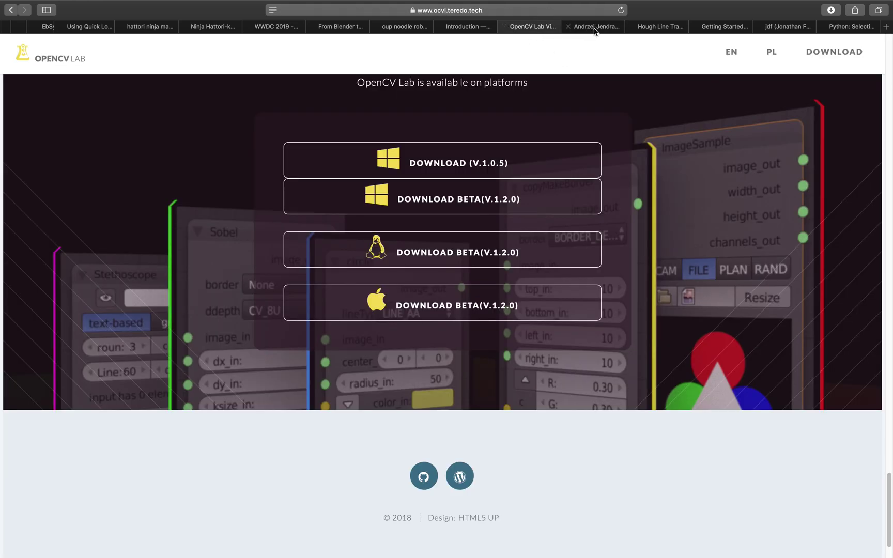
pyautogui.click(596, 29)
pyautogui.click(535, 27)
# Step: Review the OpenCV Lab page again, from the specification to the download options for each platform
pyautogui.scroll(15, 649, 78)
pyautogui.scroll(2, 885, 158)
pyautogui.scroll(-15, 885, 158)
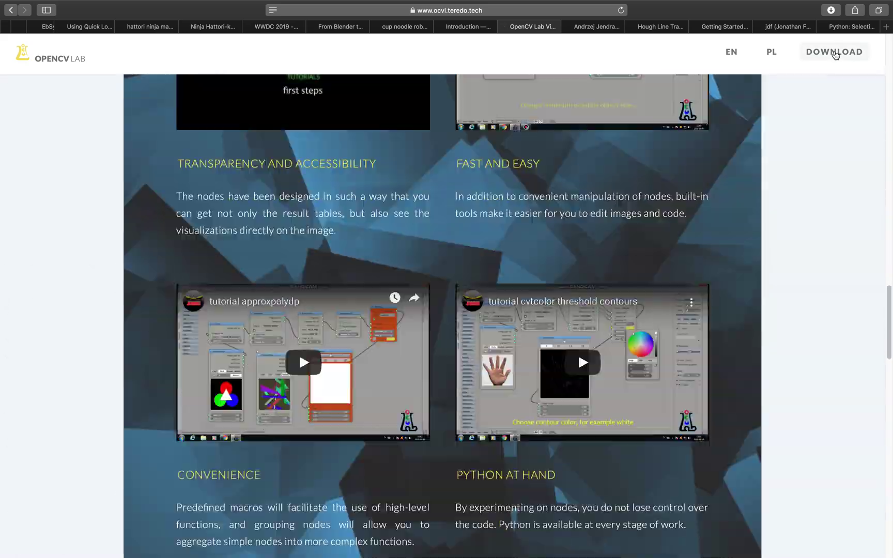
pyautogui.scroll(8, 889, 155)
pyautogui.scroll(15, 890, 154)
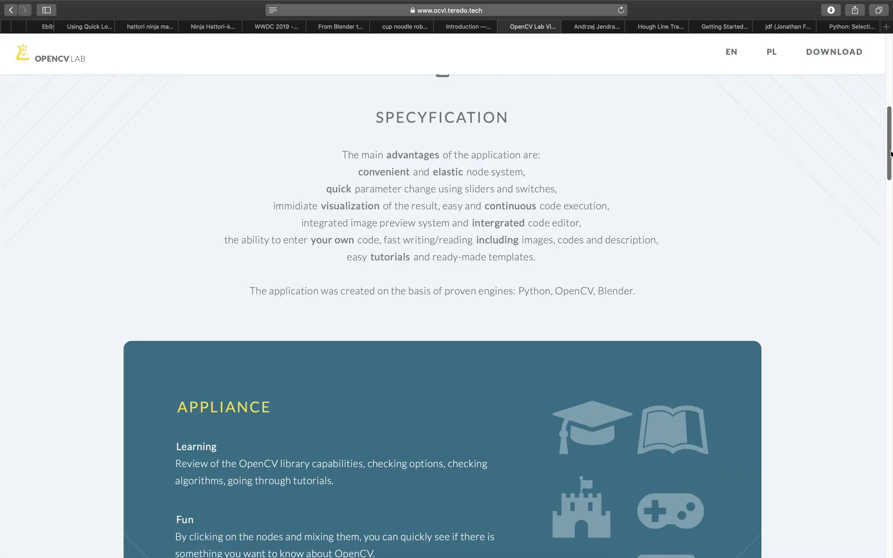
pyautogui.scroll(-5, 891, 153)
pyautogui.scroll(-15, 890, 153)
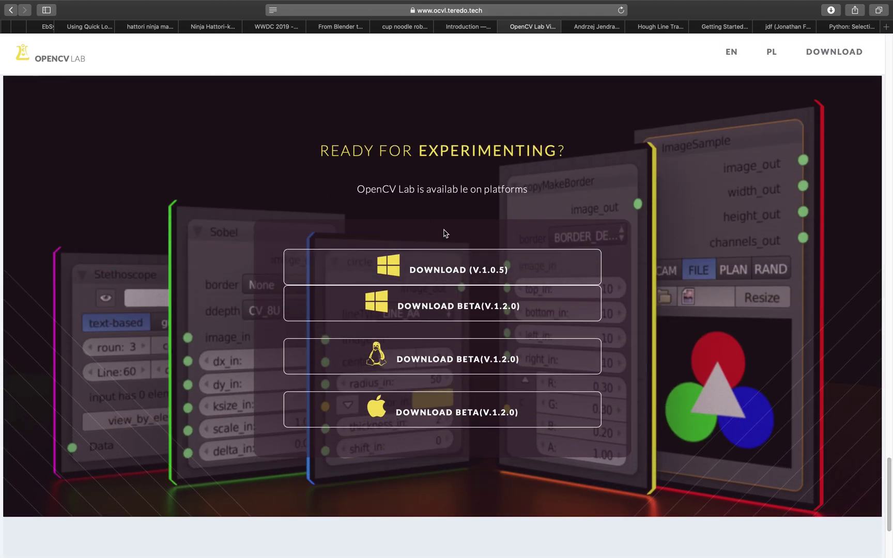
# Step: View the other open reference pages: the YouTube channel, the Hough Line Transform tutorial and the Getting Started page
pyautogui.click(616, 29)
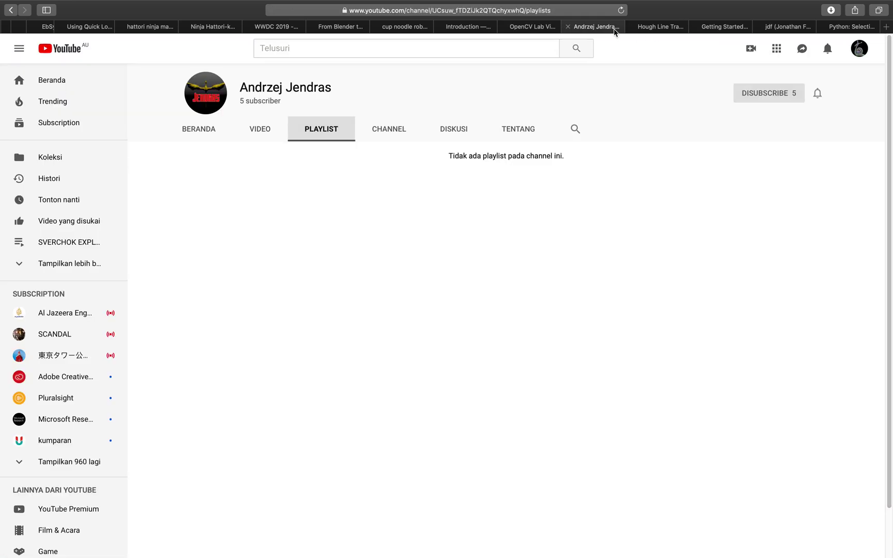
pyautogui.click(642, 29)
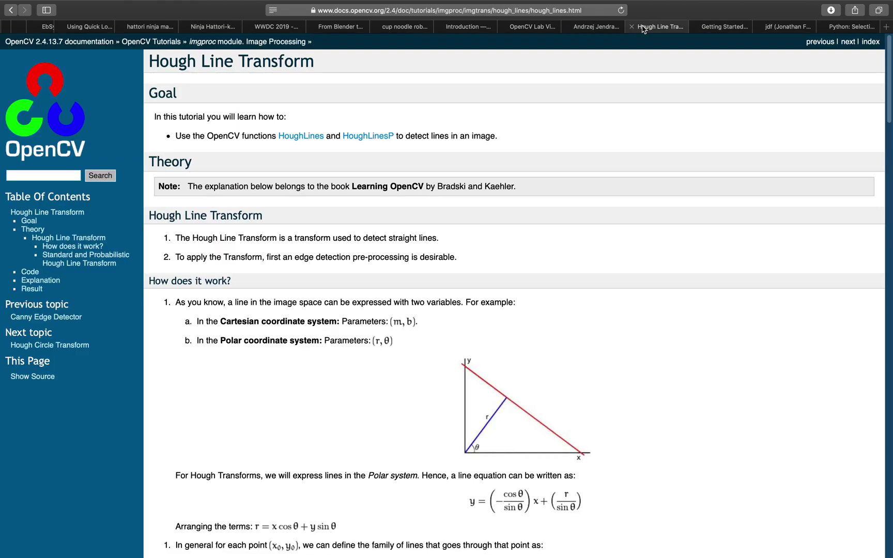
pyautogui.click(712, 27)
pyautogui.scroll(10, 645, 155)
pyautogui.scroll(10, 646, 156)
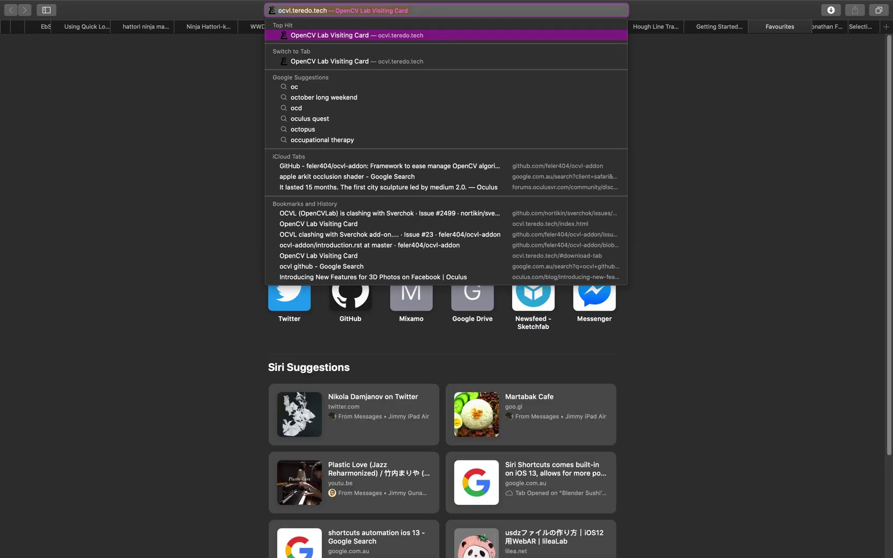
# Step: Search Google for "ocvl github" and open the ocvl-addon repository on GitHub
pyautogui.write('vl github')
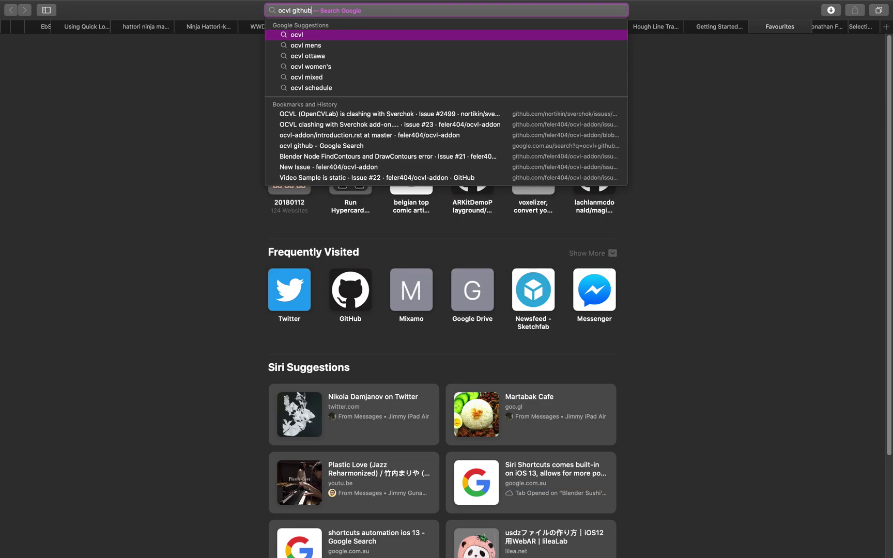
pyautogui.press('Return')
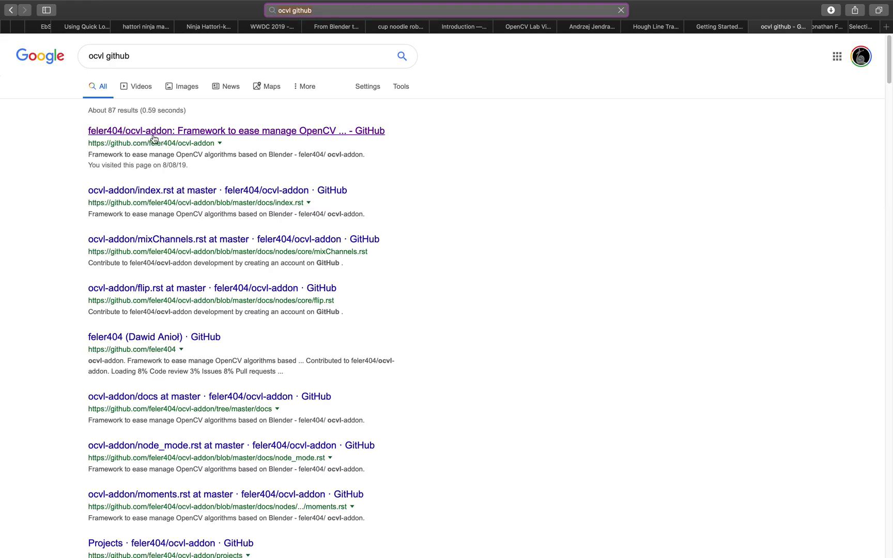
pyautogui.click(152, 136)
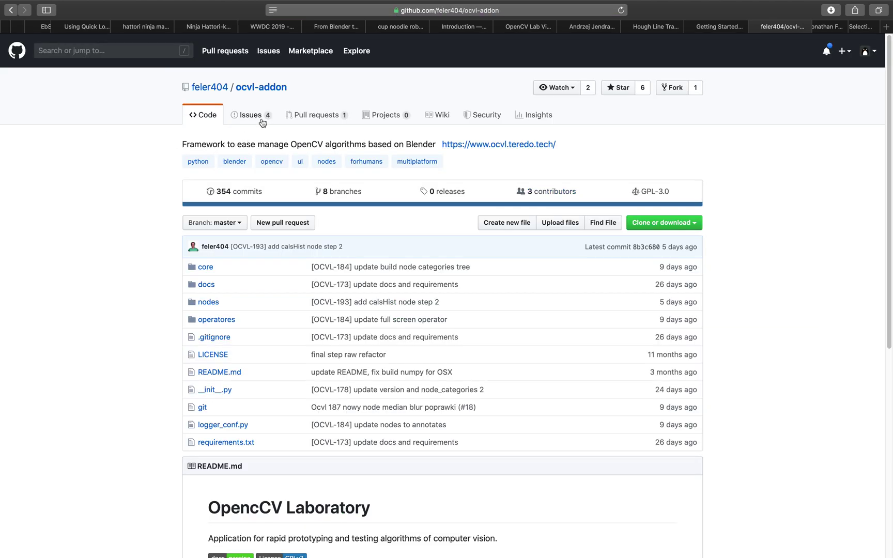
# Step: Check the ocvl-addon repository's issues, code listing and clone or download options
pyautogui.click(262, 121)
pyautogui.click(210, 119)
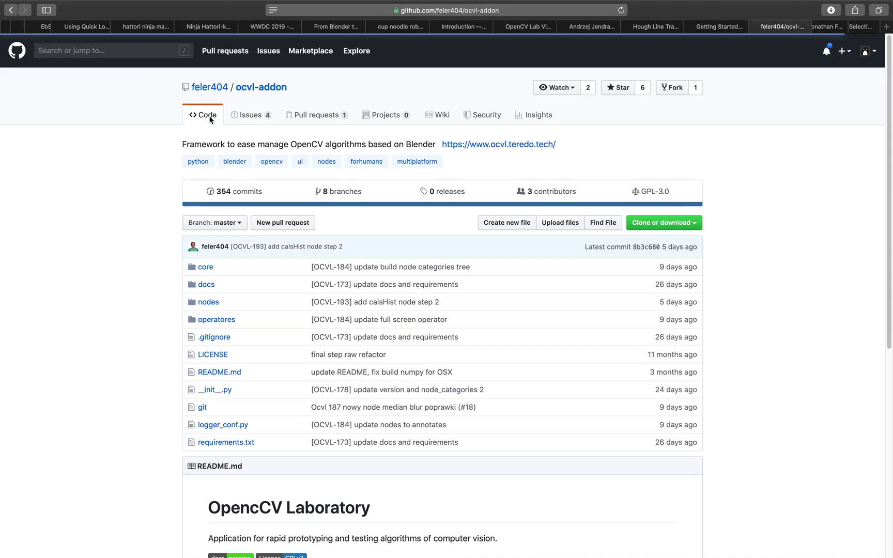
pyautogui.click(664, 223)
pyautogui.click(776, 280)
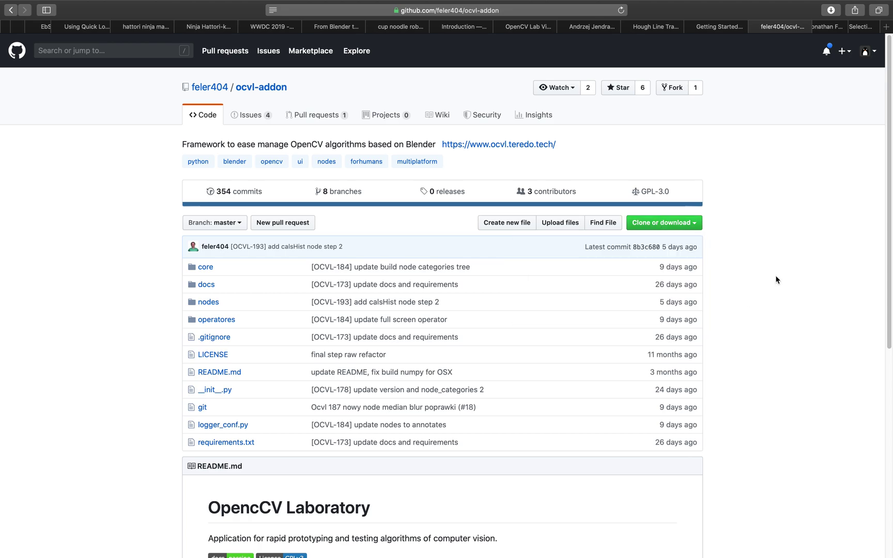
# Step: Switch to opencv-laboratory.pdf in Preview and read the Installation chapter, including the commands for installing packages with pip
pyautogui.hotkey('ctrl', 'Left')
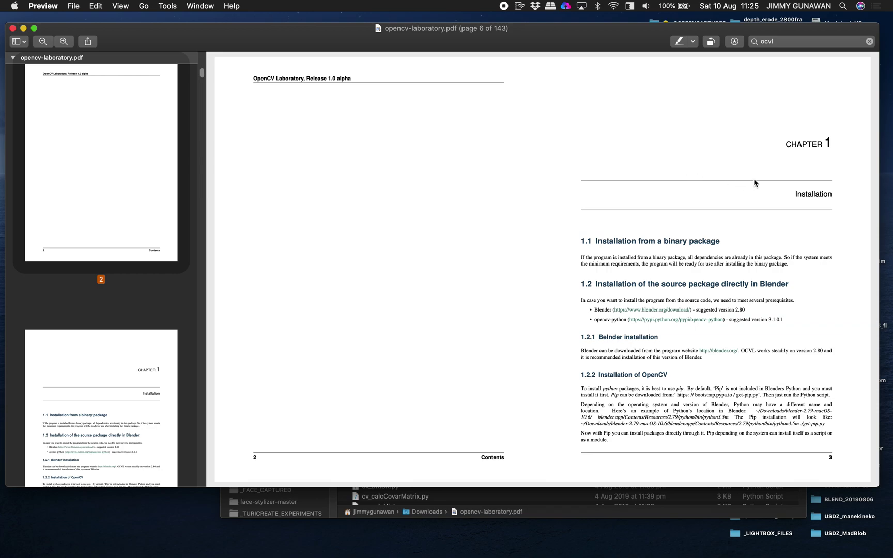
pyautogui.scroll(-2, 808, 218)
pyautogui.scroll(2, 813, 234)
pyautogui.moveTo(872, 483); pyautogui.dragTo(877, 543)
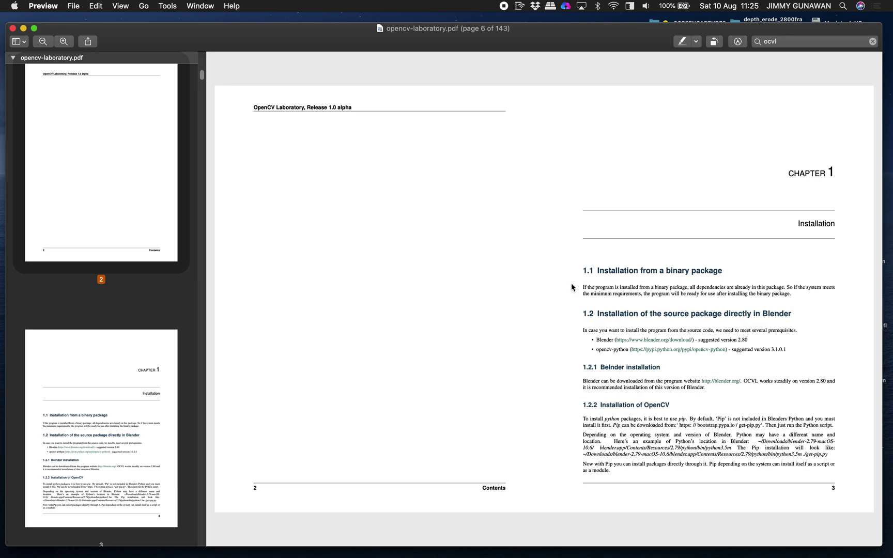
pyautogui.scroll(-2, 579, 275)
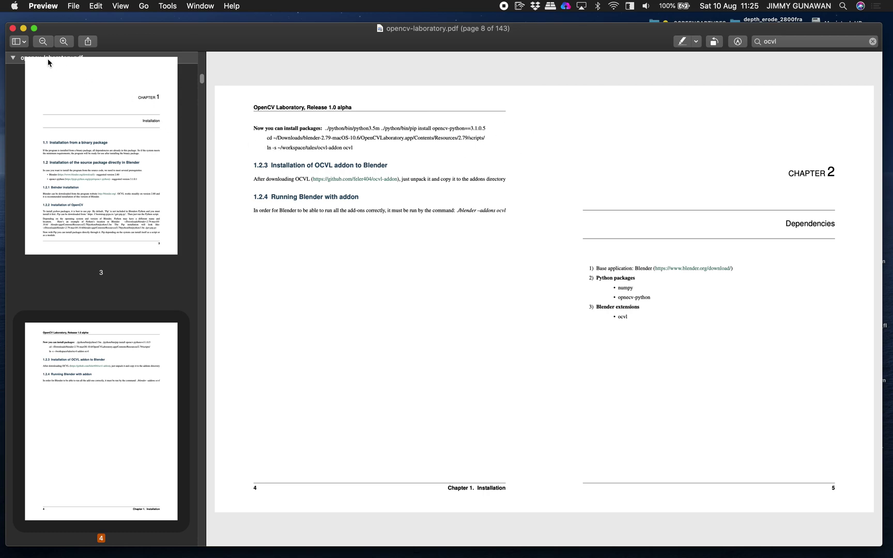
pyautogui.moveTo(327, 128); pyautogui.dragTo(424, 131)
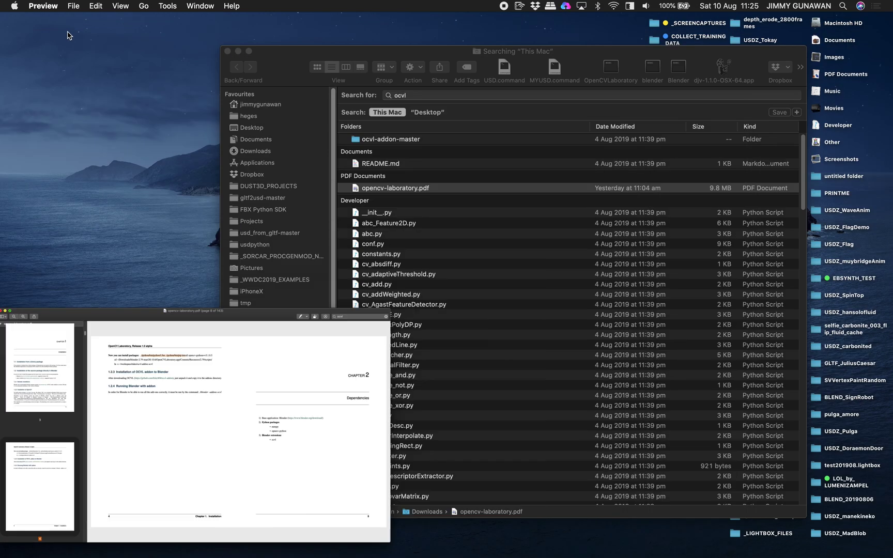
pyautogui.click(23, 28)
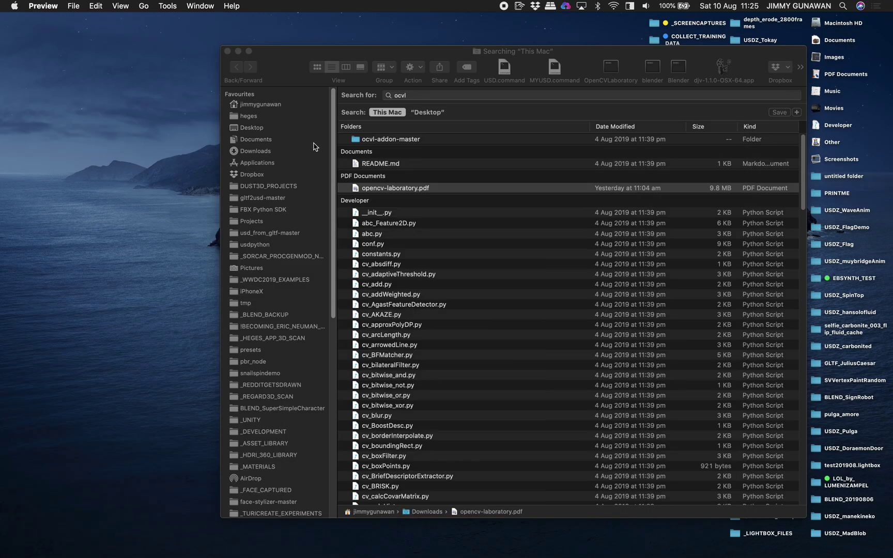
# Step: Show the package contents of Blender.app in the Applications folder and locate the Blender executable and the python3.7m file
pyautogui.click(275, 165)
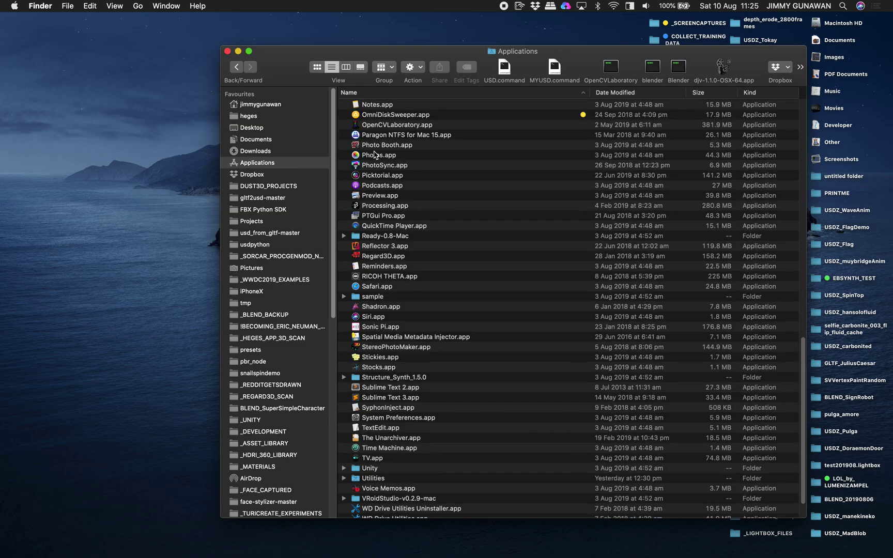
pyautogui.click(395, 96)
pyautogui.scroll(15, 409, 132)
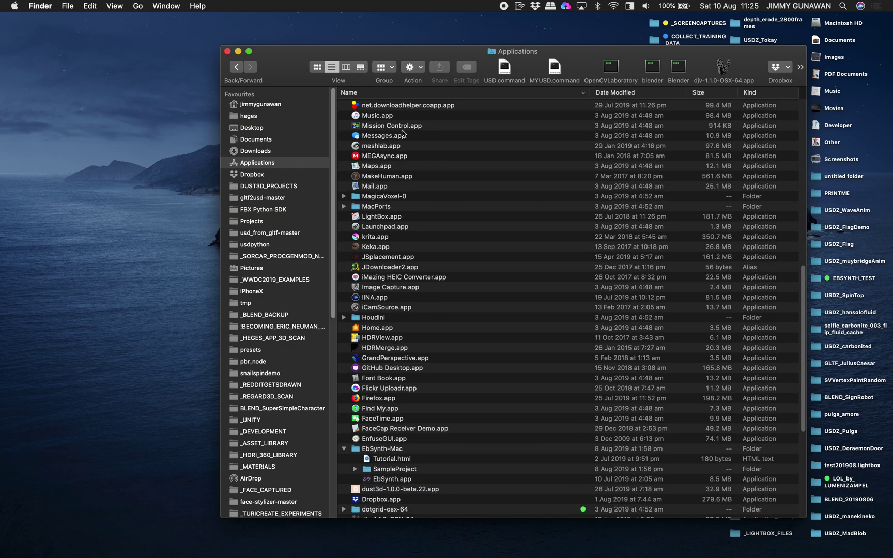
pyautogui.click(404, 95)
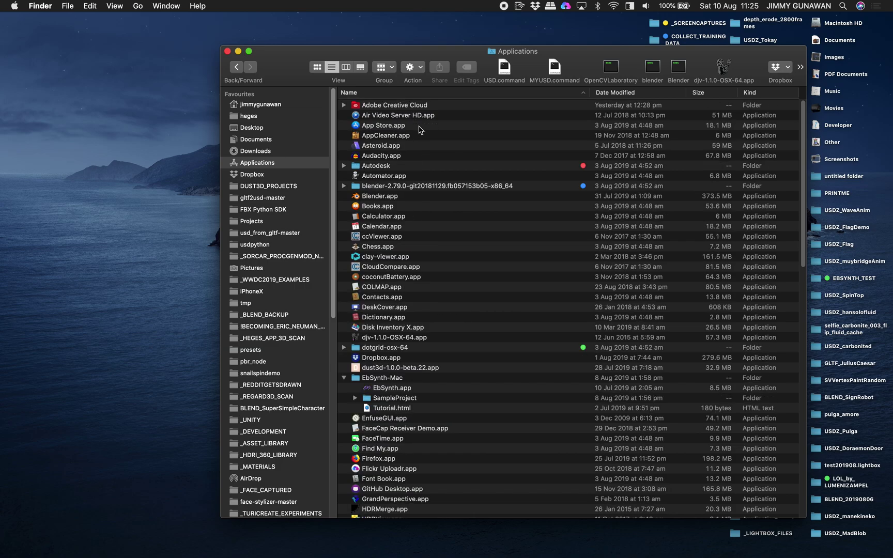
pyautogui.rightClick(384, 197)
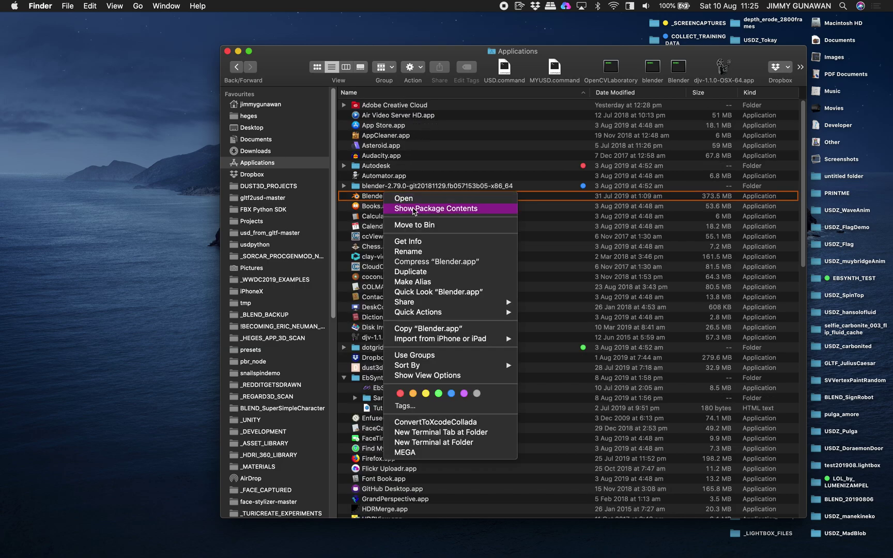
pyautogui.click(416, 209)
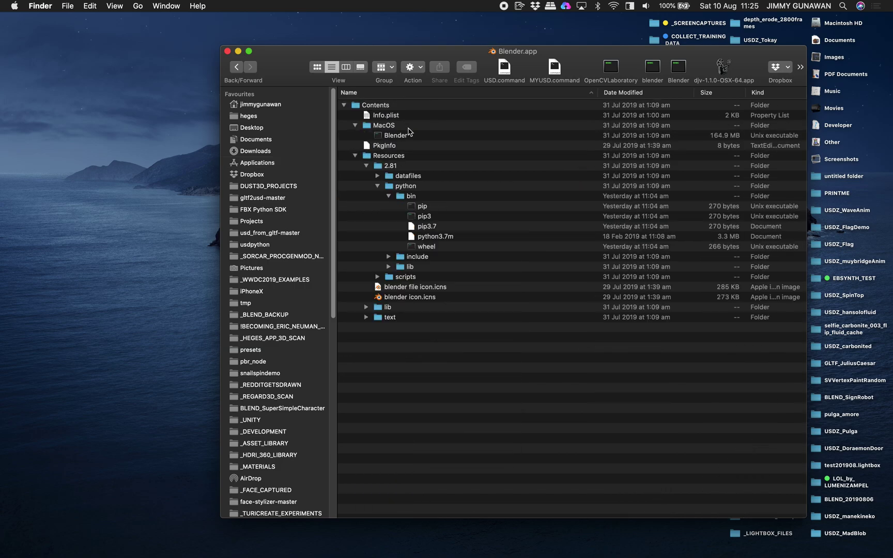
pyautogui.click(396, 136)
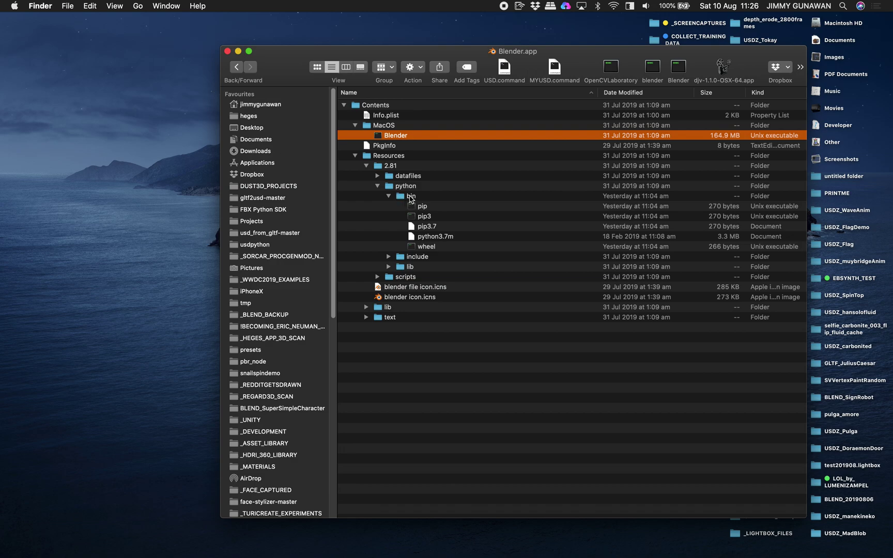
pyautogui.click(435, 238)
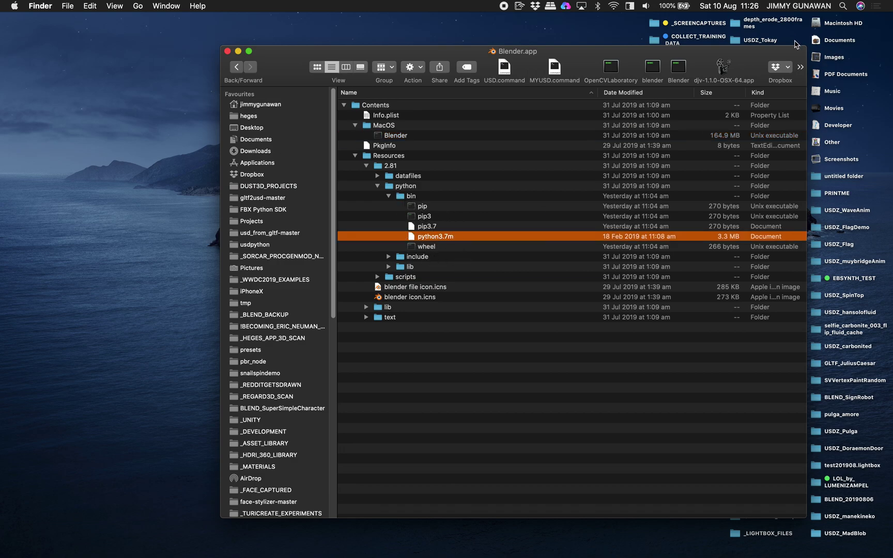
# Step: Open Terminal and insert the path of the python3.7m file from Blender's Python bin folder at the prompt
pyautogui.moveTo(760, 50); pyautogui.dragTo(834, 50)
pyautogui.click(844, 6)
pyautogui.write('ter')
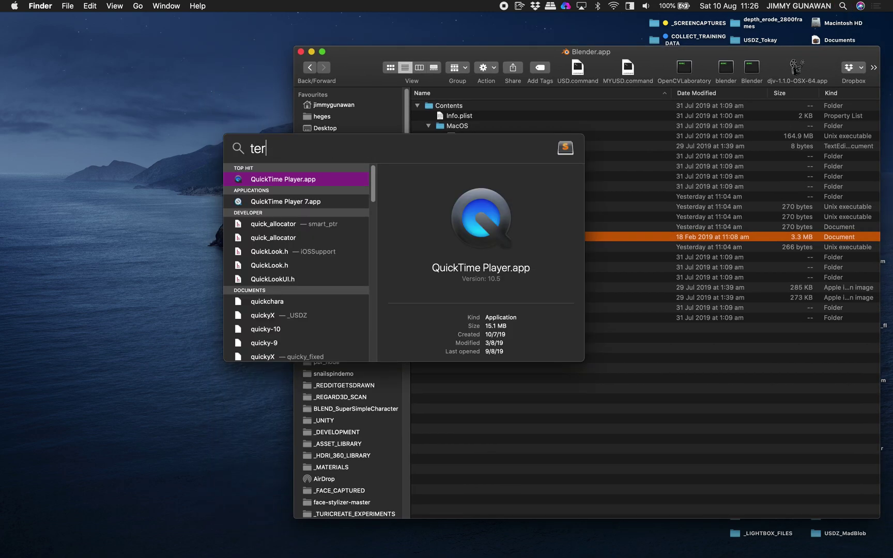
pyautogui.write('minal')
pyautogui.press('Return')
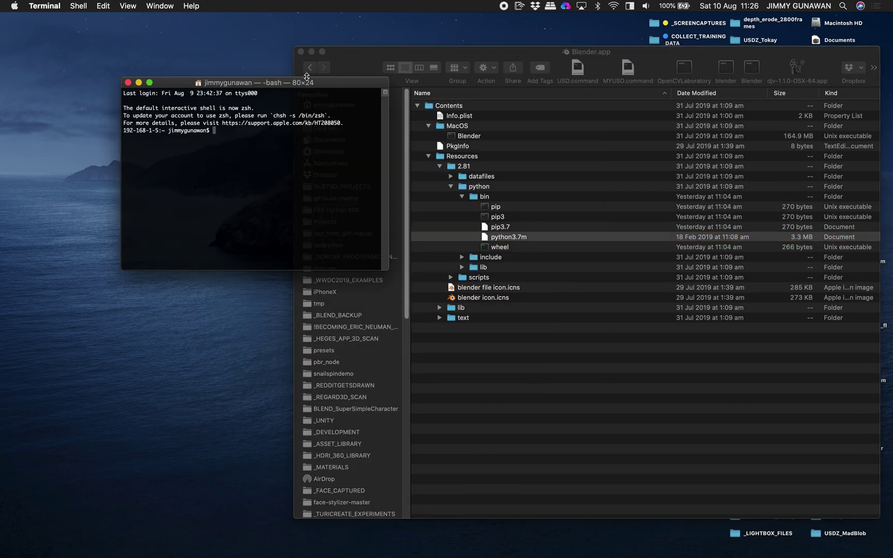
pyautogui.moveTo(306, 78); pyautogui.dragTo(259, 140)
pyautogui.moveTo(512, 239); pyautogui.dragTo(235, 229)
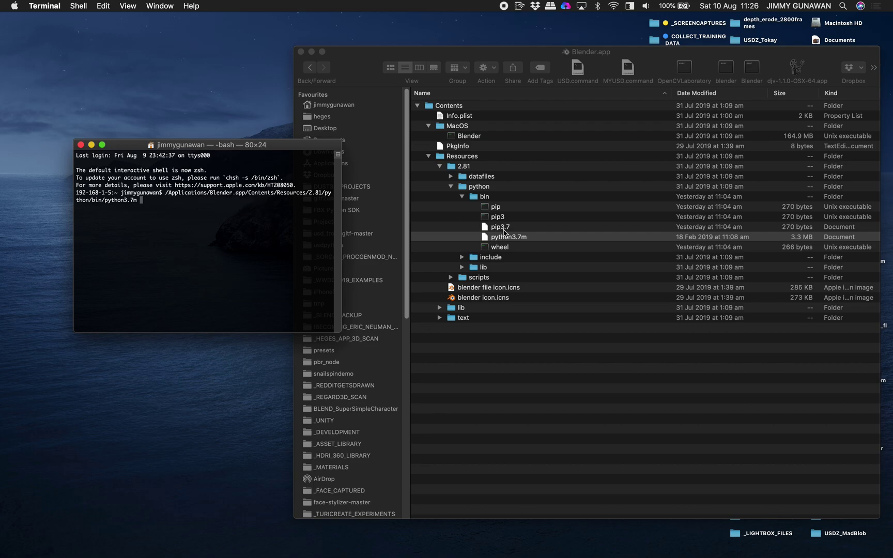
# Step: Switch to Safari, search Google for "how to install pip" and highlight get-pip.py in the instructions
pyautogui.hotkey('ctrl', 'Right')
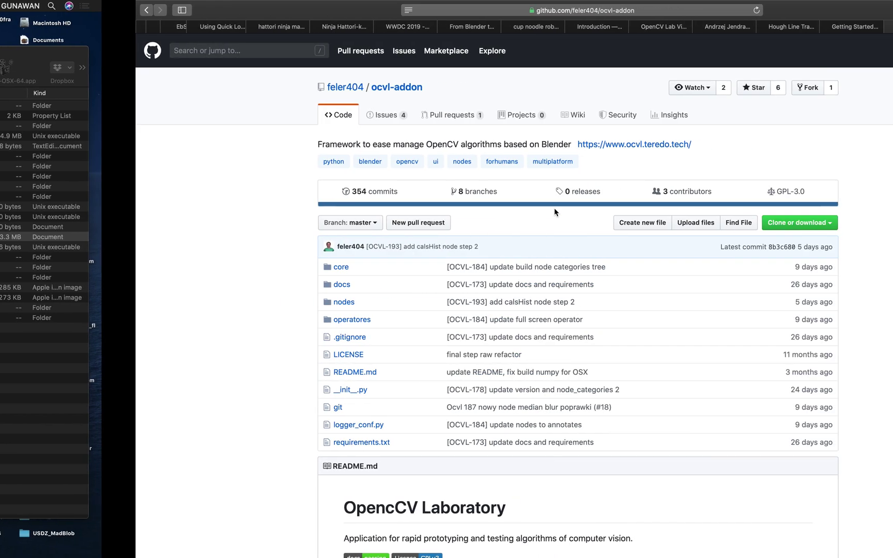
pyautogui.click(887, 29)
pyautogui.write('h')
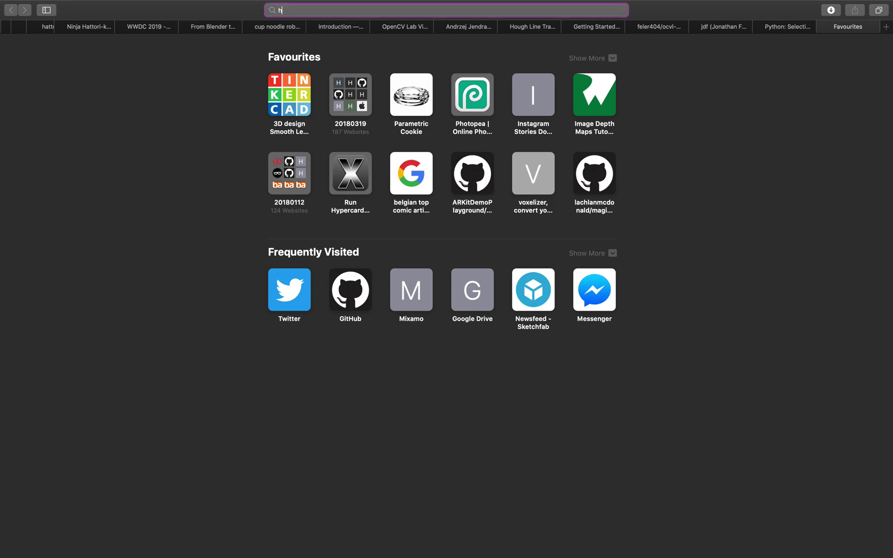
pyautogui.write('ow to install pip')
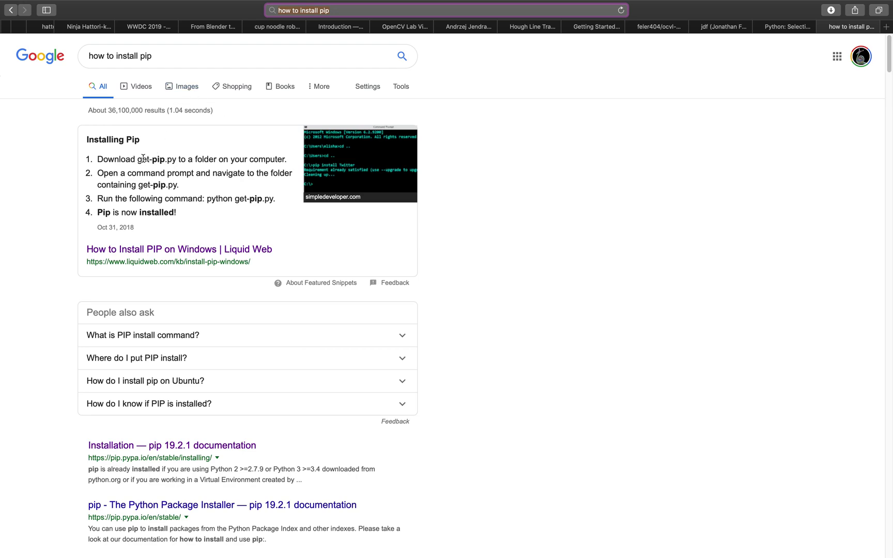
pyautogui.moveTo(137, 160); pyautogui.dragTo(176, 160)
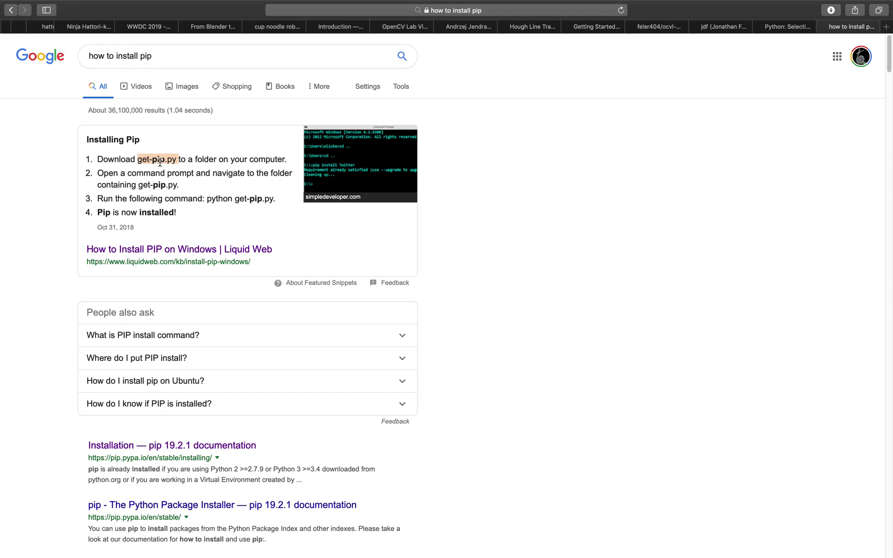
# Step: Return to the Finder window and select the pip executable in Blender's Python bin folder
pyautogui.hotkey('ctrl', 'Left')
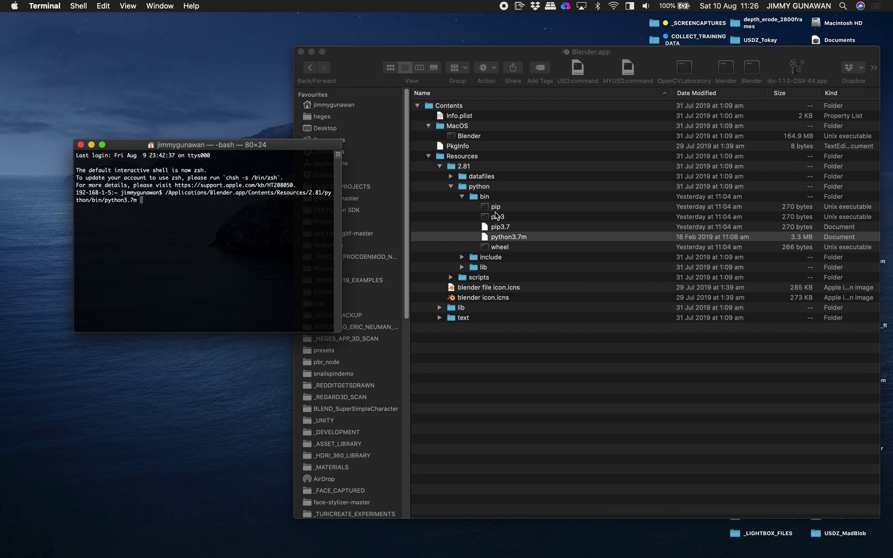
pyautogui.click(498, 208)
pyautogui.moveTo(500, 208); pyautogui.dragTo(553, 225)
# Step: Clear the inserted Python path from the Terminal prompt and close the Terminal window
pyautogui.click(230, 222)
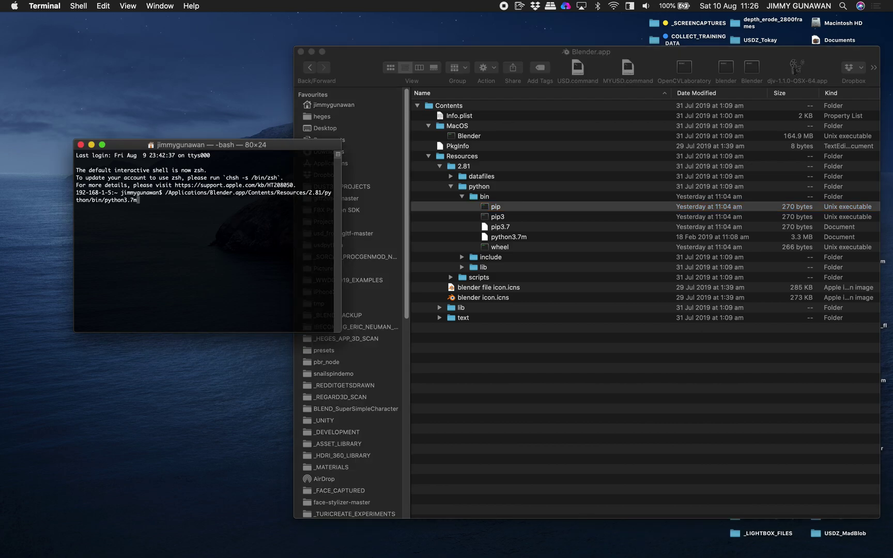
pyautogui.press('BackSpace')
pyautogui.press('BackSpace')
pyautogui.press('BackSpace')
pyautogui.press('BackSpace')
pyautogui.press('BackSpace')
pyautogui.press('BackSpace')
pyautogui.press('BackSpace')
pyautogui.press('BackSpace')
pyautogui.press('BackSpace')
pyautogui.press('BackSpace')
pyautogui.press('BackSpace')
pyautogui.press('BackSpace')
pyautogui.press('BackSpace')
pyautogui.press('BackSpace')
pyautogui.press('BackSpace')
pyautogui.press('BackSpace')
pyautogui.press('BackSpace')
pyautogui.press('BackSpace')
pyautogui.press('BackSpace')
pyautogui.press('BackSpace')
pyautogui.press('BackSpace')
pyautogui.press('BackSpace')
pyautogui.press('BackSpace')
pyautogui.press('BackSpace')
pyautogui.press('BackSpace')
pyautogui.press('BackSpace')
pyautogui.press('BackSpace')
pyautogui.press('BackSpace')
pyautogui.press('BackSpace')
pyautogui.press('BackSpace')
pyautogui.press('BackSpace')
pyautogui.press('BackSpace')
pyautogui.press('BackSpace')
pyautogui.press('BackSpace')
pyautogui.press('BackSpace')
pyautogui.press('BackSpace')
pyautogui.press('BackSpace')
pyautogui.press('BackSpace')
pyautogui.press('BackSpace')
pyautogui.press('BackSpace')
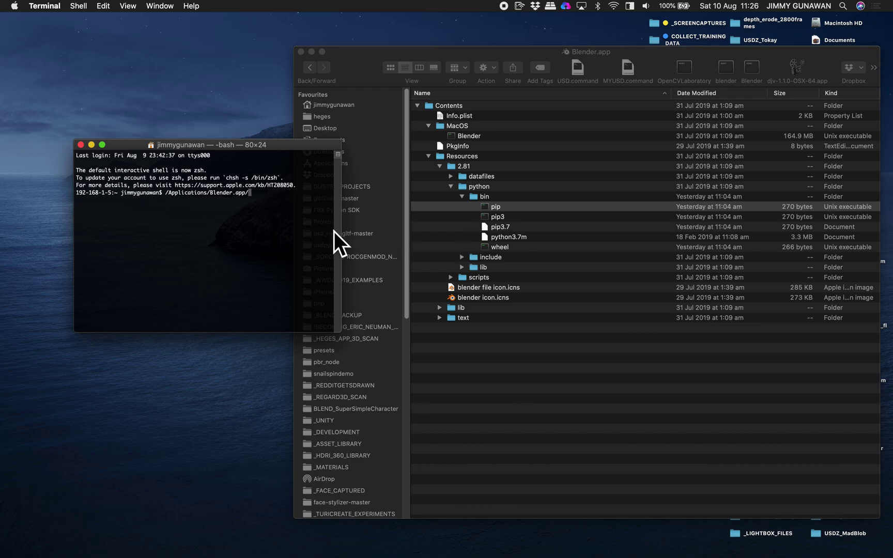
pyautogui.press('BackSpace')
pyautogui.press('BackSpace')
pyautogui.press('BackSpace')
pyautogui.press('BackSpace')
pyautogui.press('BackSpace')
pyautogui.press('BackSpace')
pyautogui.press('BackSpace')
pyautogui.press('BackSpace')
pyautogui.press('BackSpace')
pyautogui.press('BackSpace')
pyautogui.press('BackSpace')
pyautogui.press('BackSpace')
pyautogui.click(81, 145)
# Step: Launch Blender from the executable in the package's MacOS folder and dismiss the splash screen
pyautogui.moveTo(379, 66); pyautogui.dragTo(200, 82)
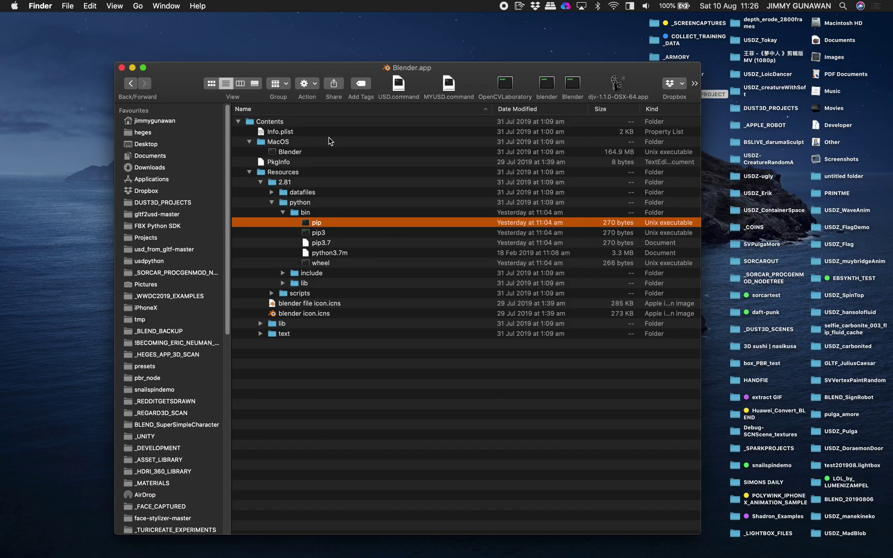
pyautogui.doubleClick(292, 152)
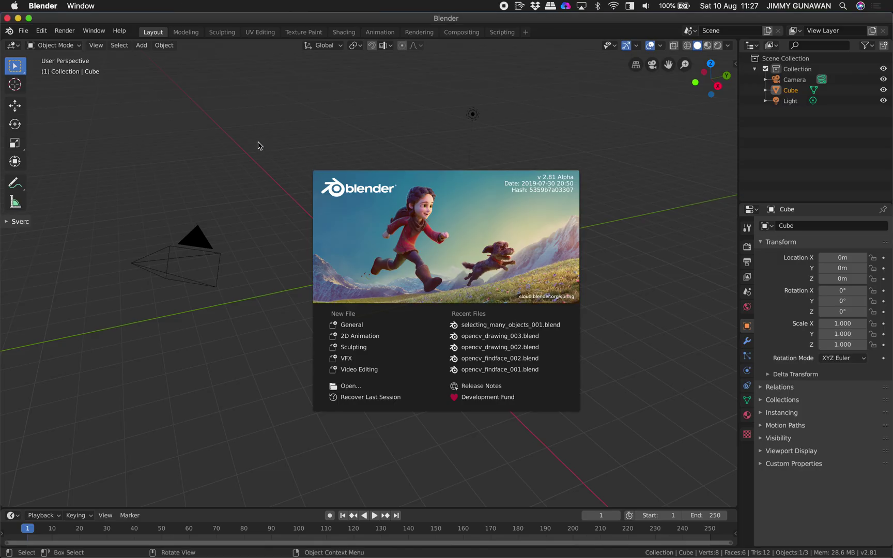
pyautogui.click(341, 151)
# Step: Delete all objects of the default scene and split the 3D viewport into two stacked areas
pyautogui.scroll(-2, 352, 150)
pyautogui.press('a')
pyautogui.press('x')
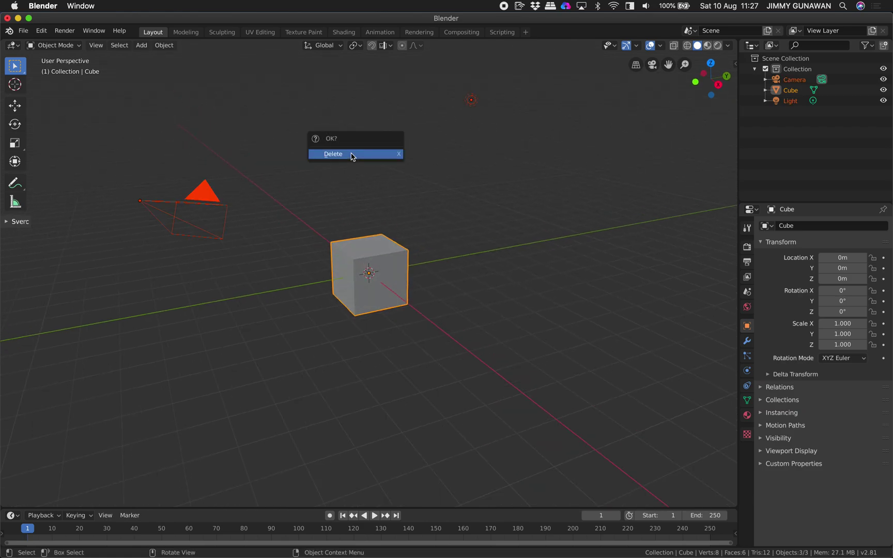
pyautogui.click(352, 155)
pyautogui.moveTo(734, 42); pyautogui.dragTo(725, 305)
# Step: Find the OpenCV Laboratory Core add-on in the Preferences by searching "openc", enable it, expand its details and close the Preferences
pyautogui.click(23, 31)
pyautogui.moveTo(41, 33)
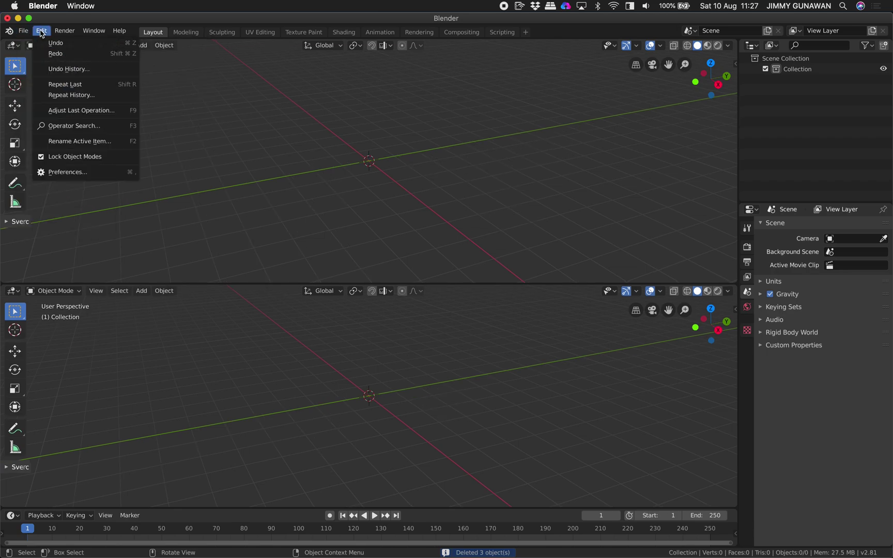
pyautogui.click(52, 172)
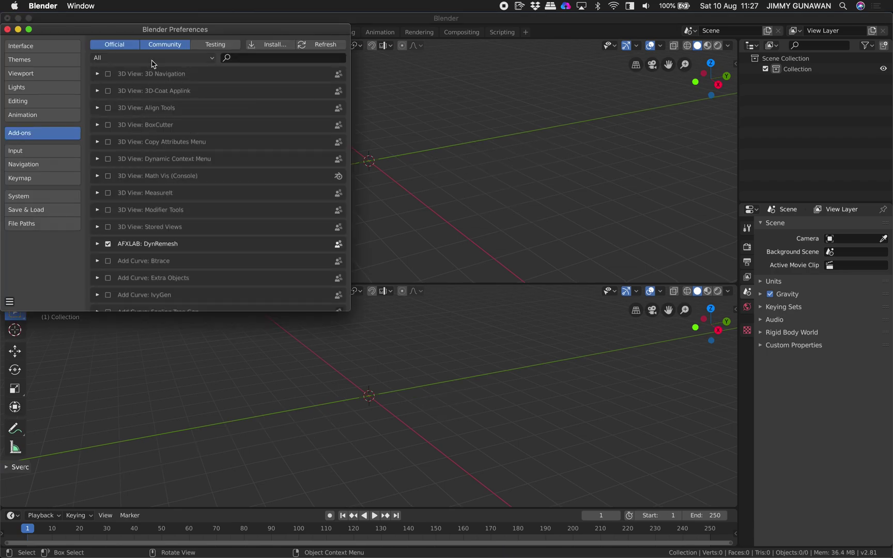
pyautogui.click(249, 58)
pyautogui.write('open')
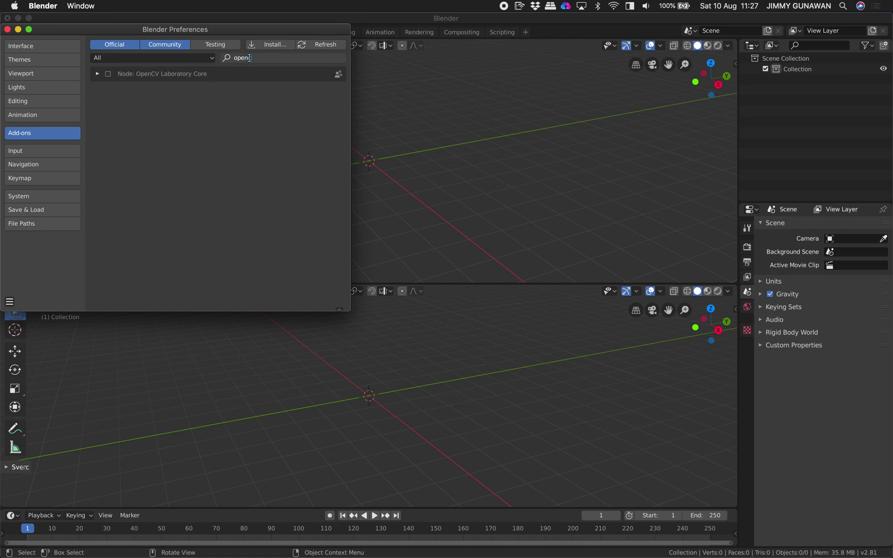
pyautogui.write('c')
pyautogui.press('Return')
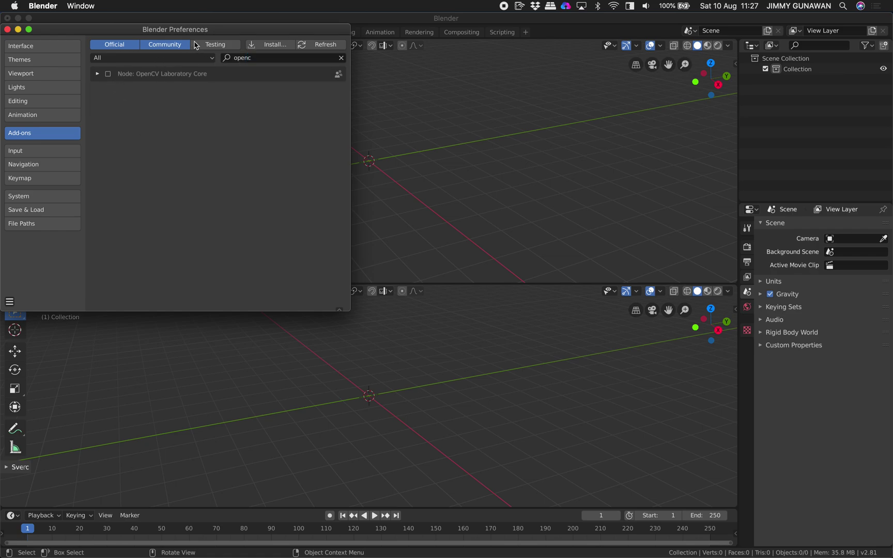
pyautogui.moveTo(199, 29); pyautogui.dragTo(267, 58)
pyautogui.click(176, 102)
pyautogui.click(166, 101)
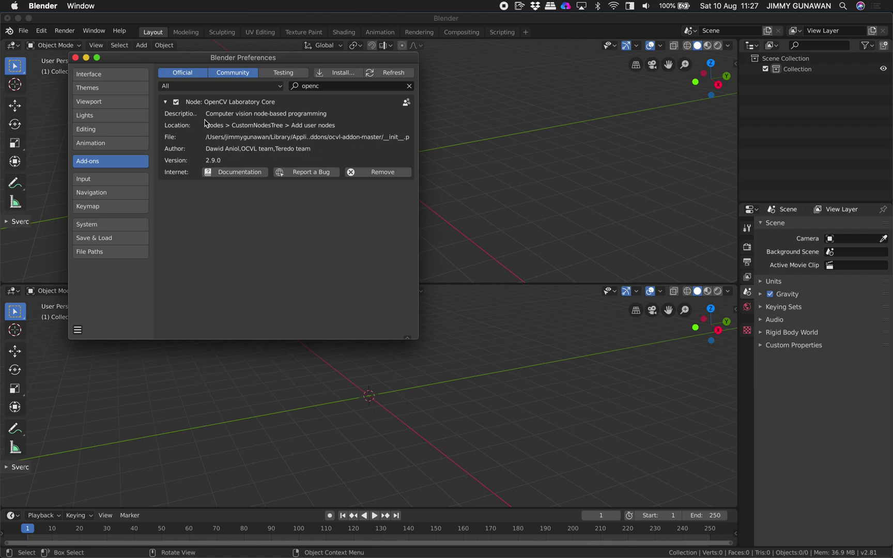
pyautogui.click(76, 57)
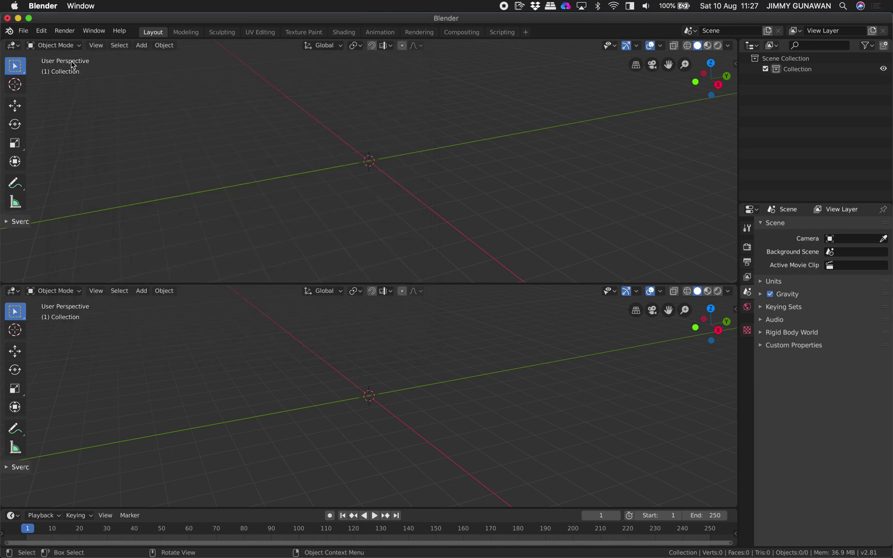
# Step: Change the upper 3D viewport to the OCVL Group Tree type editor
pyautogui.click(13, 45)
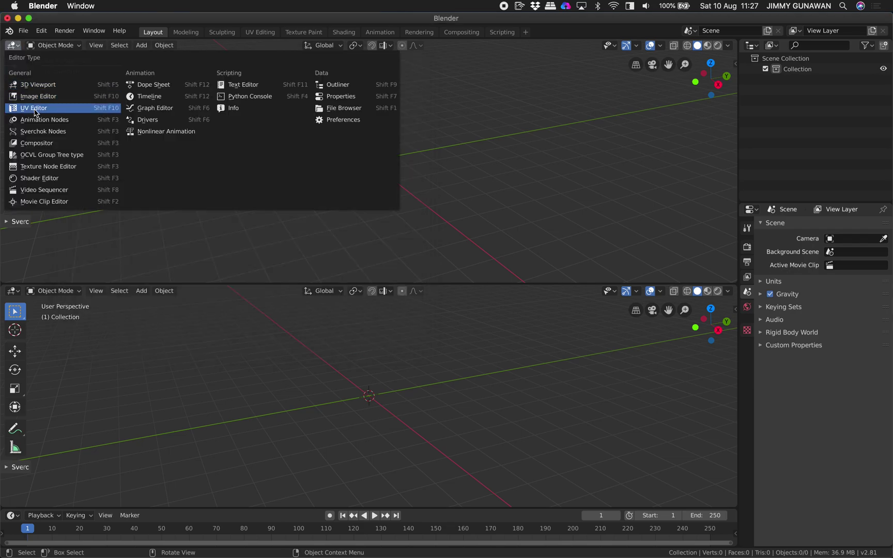
pyautogui.click(54, 156)
# Step: Save the file to the Desktop as ocvl_demo_001.blend
pyautogui.click(23, 32)
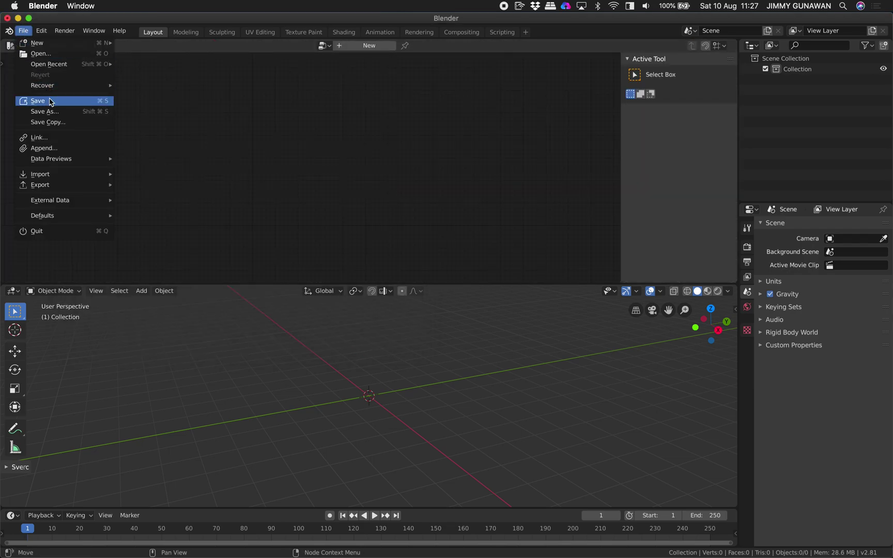
pyautogui.click(52, 111)
pyautogui.doubleClick(146, 72)
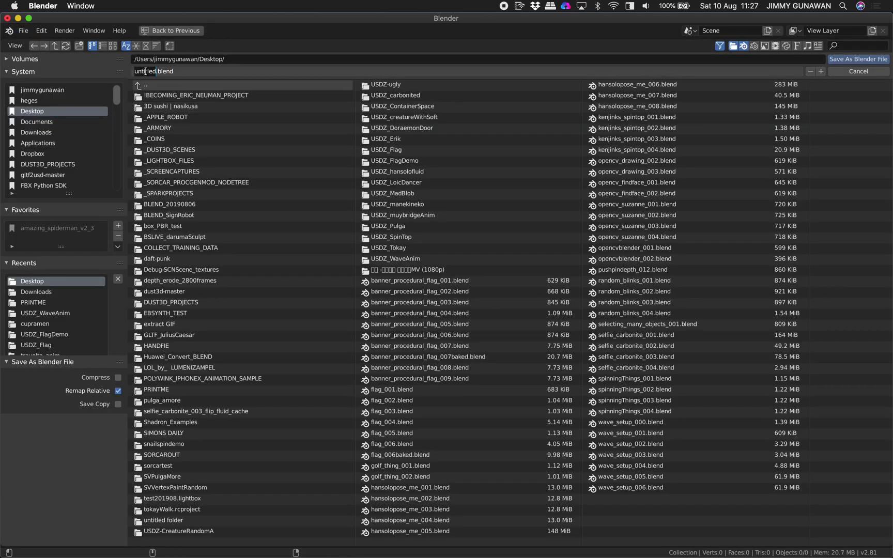
pyautogui.write('ocvl_demo_001')
pyautogui.press('Return')
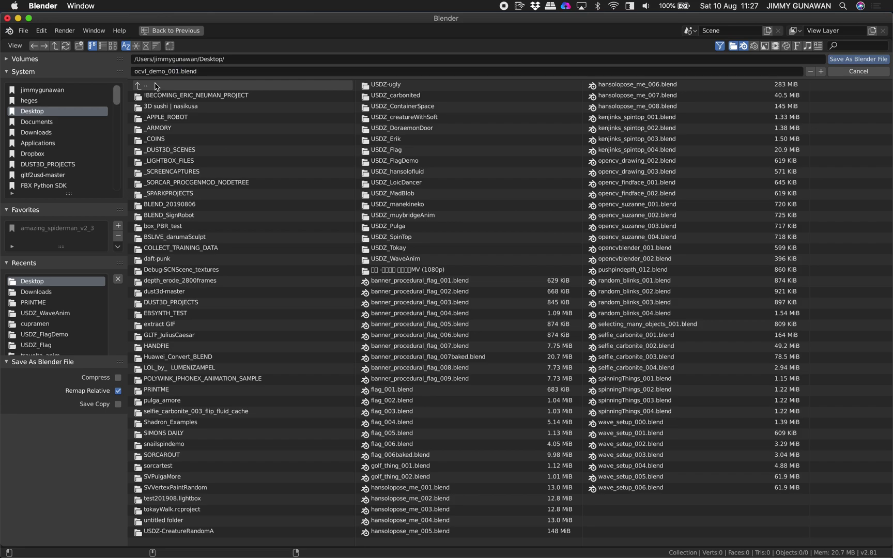
pyautogui.click(858, 59)
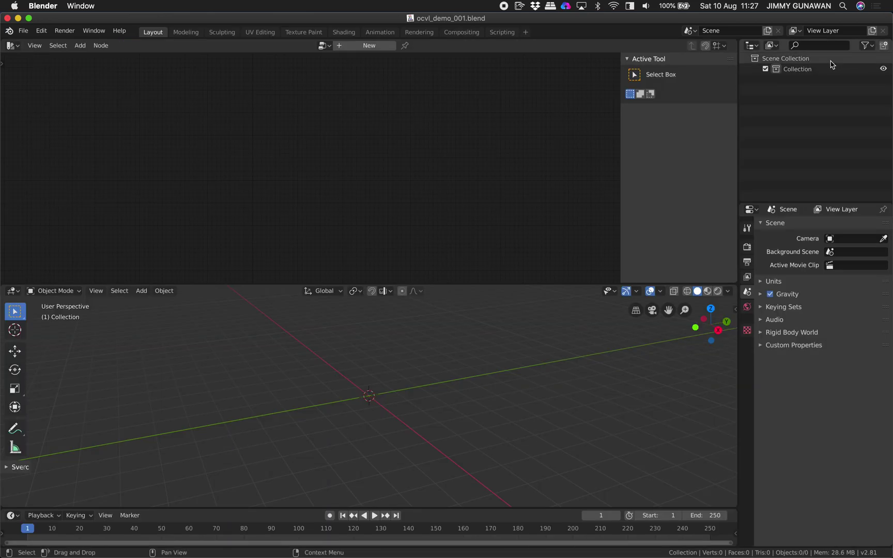
# Step: Enlarge the node editor slightly, hide its sidebar and create a new node tree
pyautogui.moveTo(605, 284); pyautogui.dragTo(605, 291)
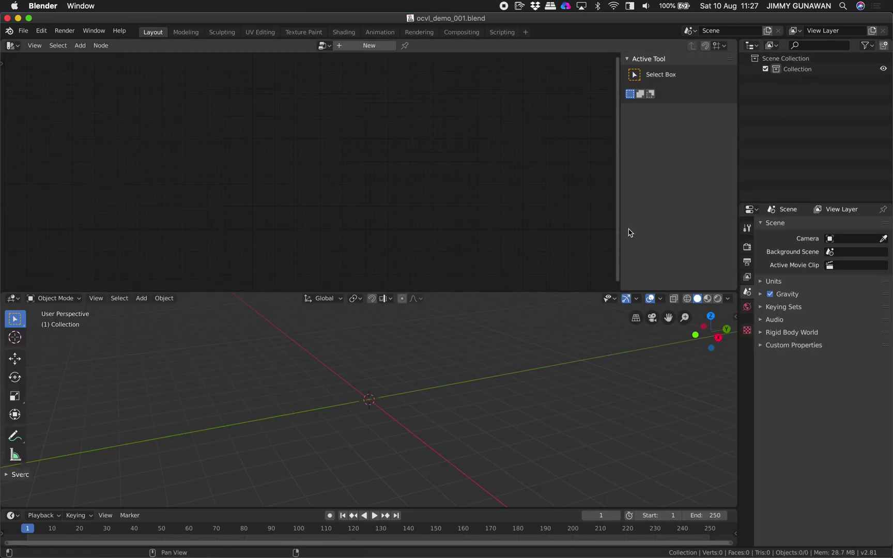
pyautogui.press('n')
pyautogui.click(364, 46)
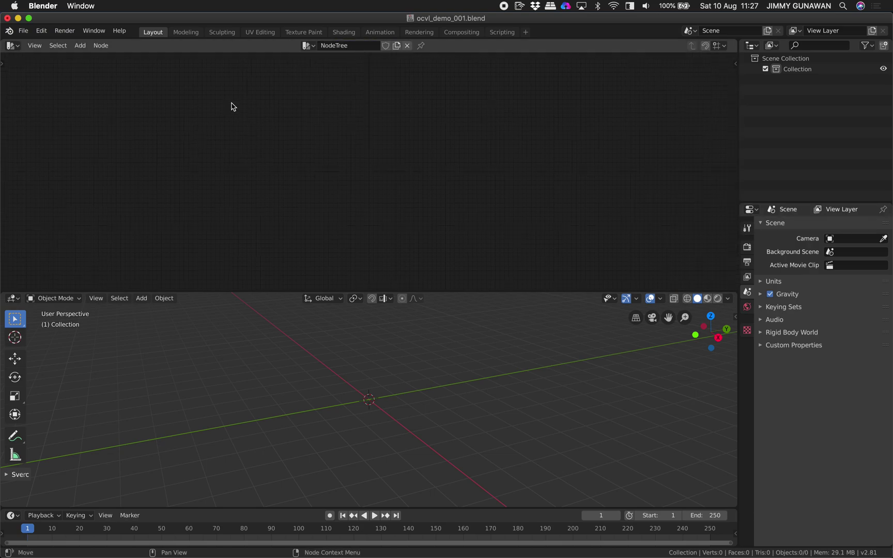
# Step: Look through the OCVL node categories that can be added, including Video, Image processing with its subcategories, Laboratory and Photo
pyautogui.hotkey('shift', 'a')
pyautogui.click(209, 134)
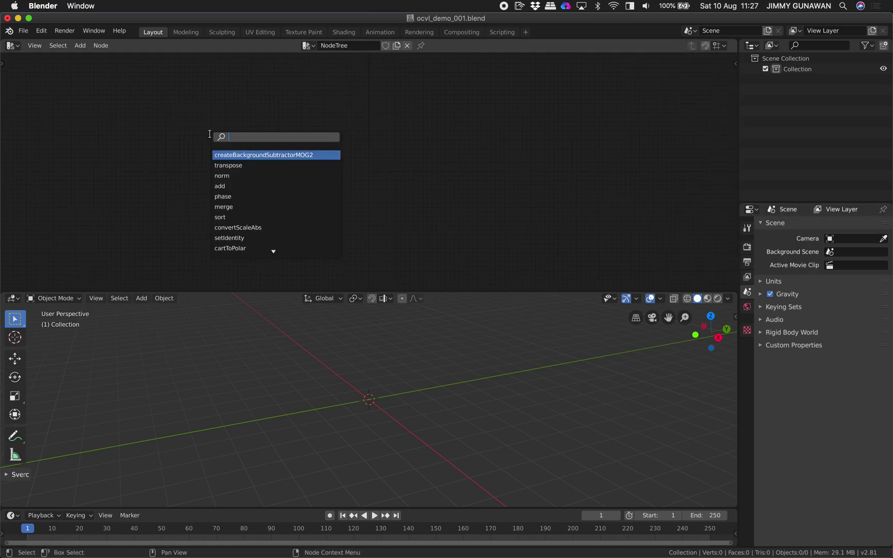
pyautogui.press('Escape')
pyautogui.hotkey('shift', 'a')
pyautogui.moveTo(256, 147)
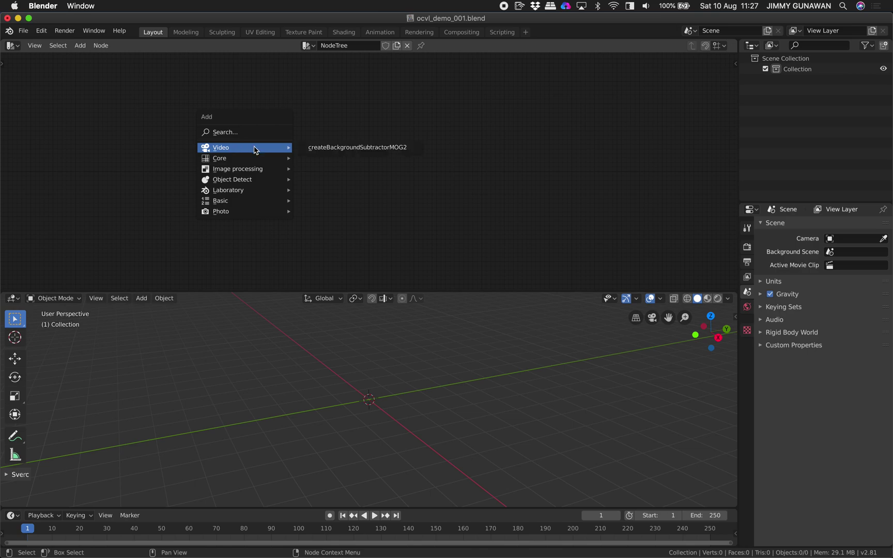
pyautogui.moveTo(258, 169)
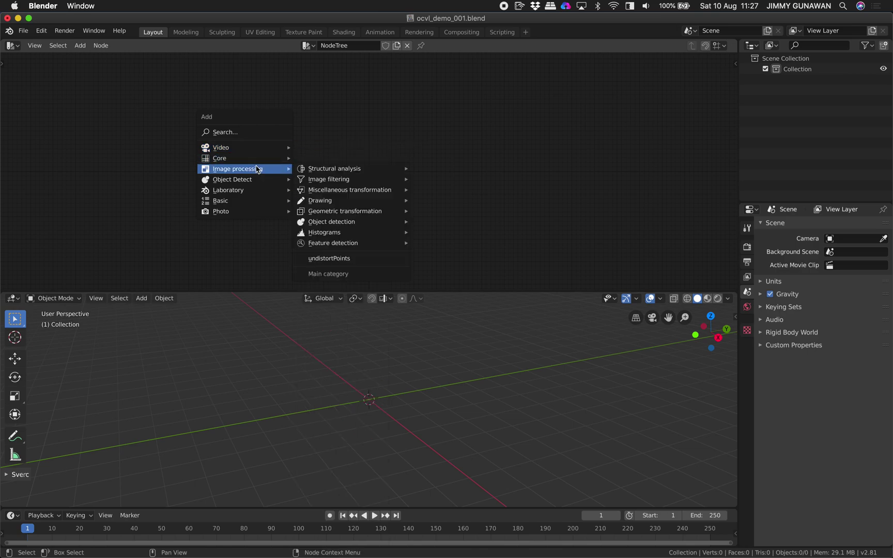
pyautogui.moveTo(352, 201)
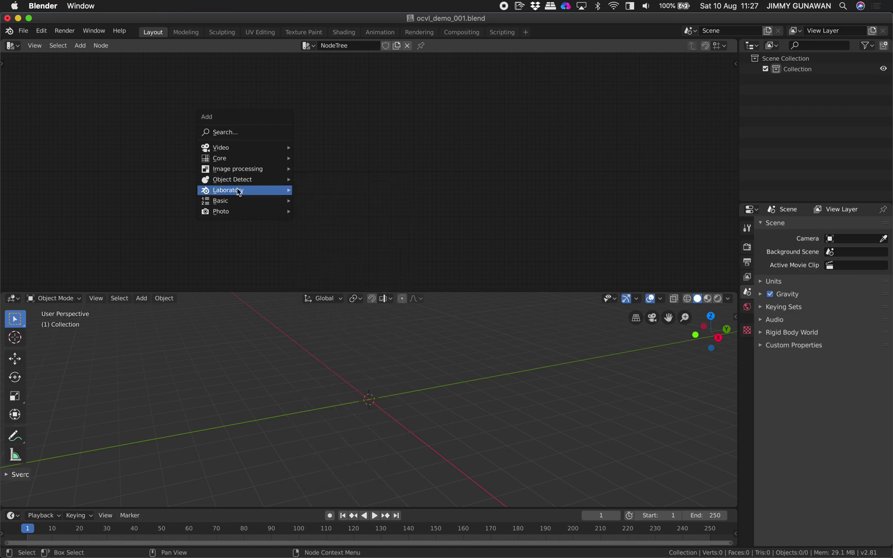
pyautogui.moveTo(261, 205)
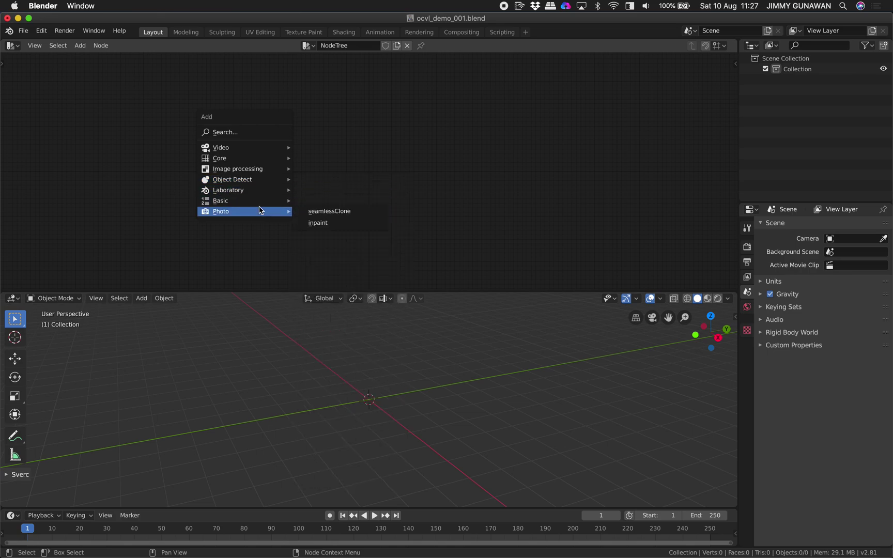
# Step: Search the available nodes for "imag" and place an ImageViewer node in the node tree
pyautogui.click(253, 137)
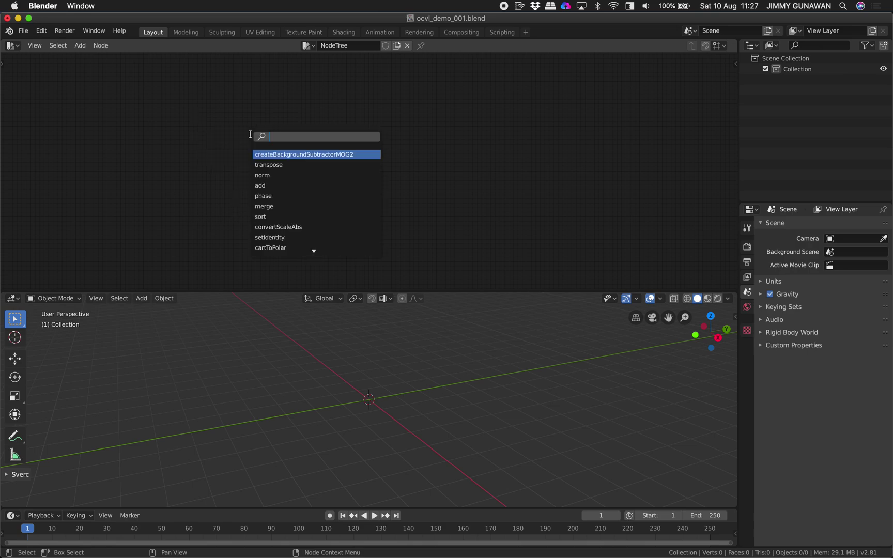
pyautogui.write('imag')
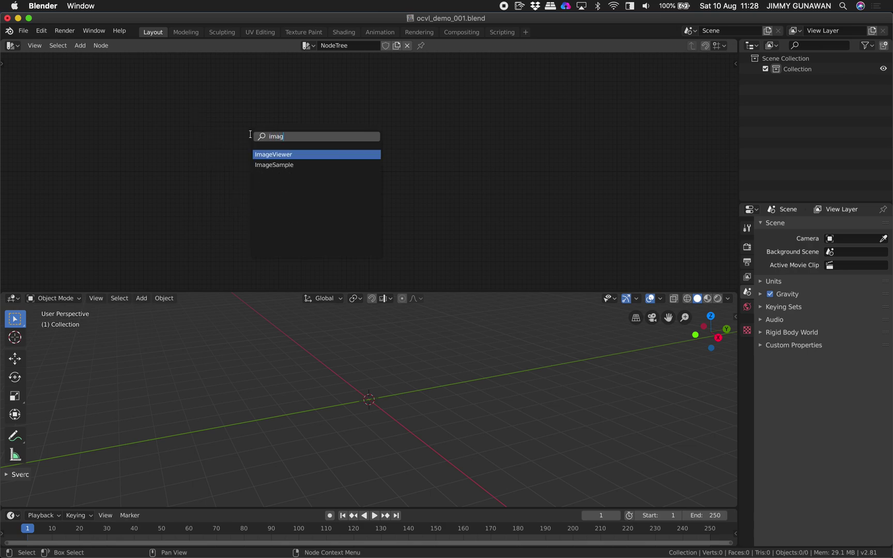
pyautogui.press('Return')
pyautogui.click(251, 134)
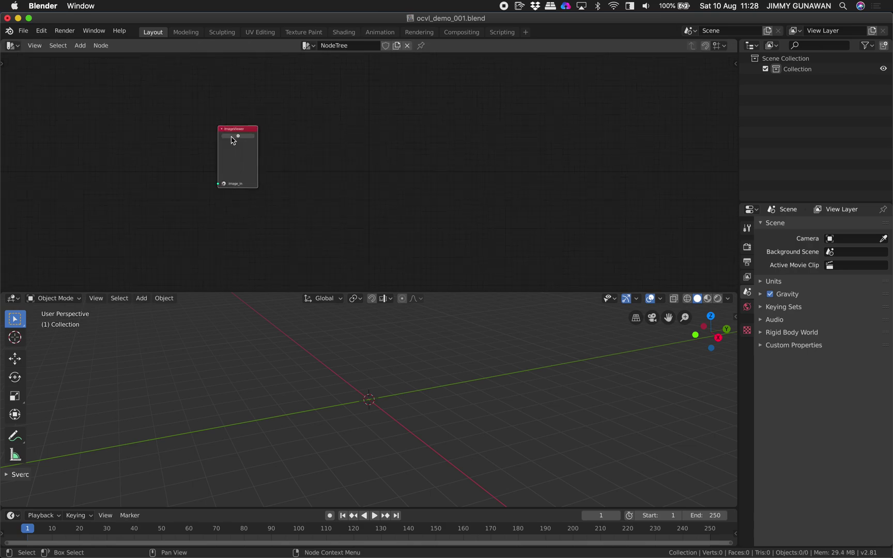
pyautogui.scroll(2, 242, 128)
pyautogui.hotkey('shift', 'a')
pyautogui.write('imag')
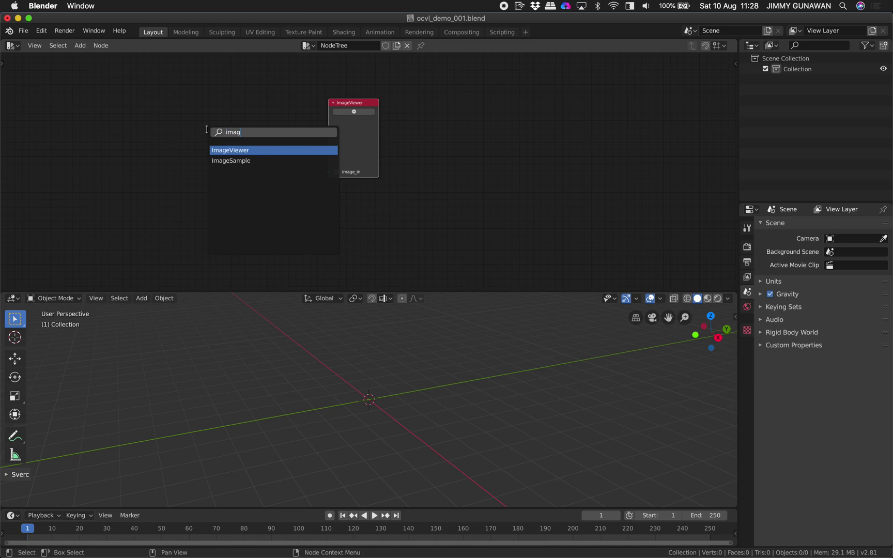
pyautogui.press('Return')
pyautogui.click(208, 130)
pyautogui.press('x')
# Step: Delete the ImageViewer node and place an ImageSample node in the node tree instead
pyautogui.click(340, 104)
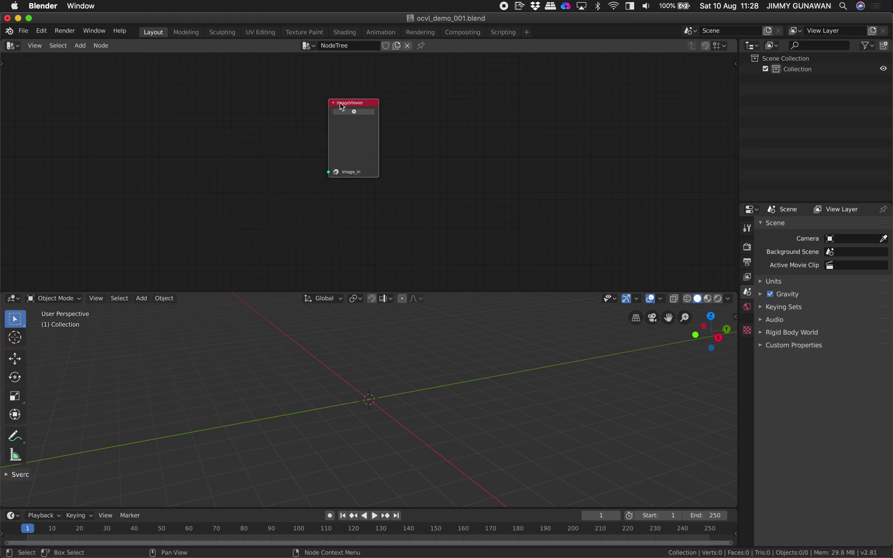
pyautogui.press('x')
pyautogui.hotkey('shift', 'a')
pyautogui.write('image')
pyautogui.press('Down')
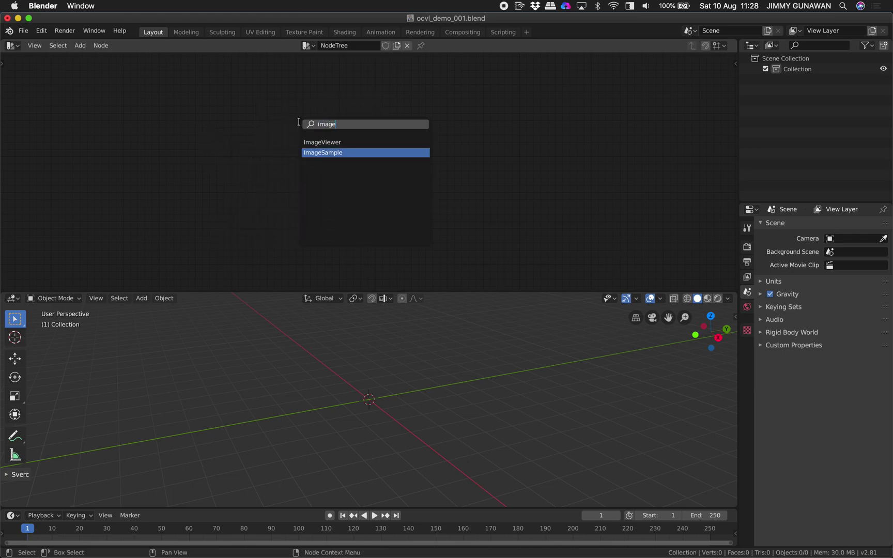
pyautogui.press('Return')
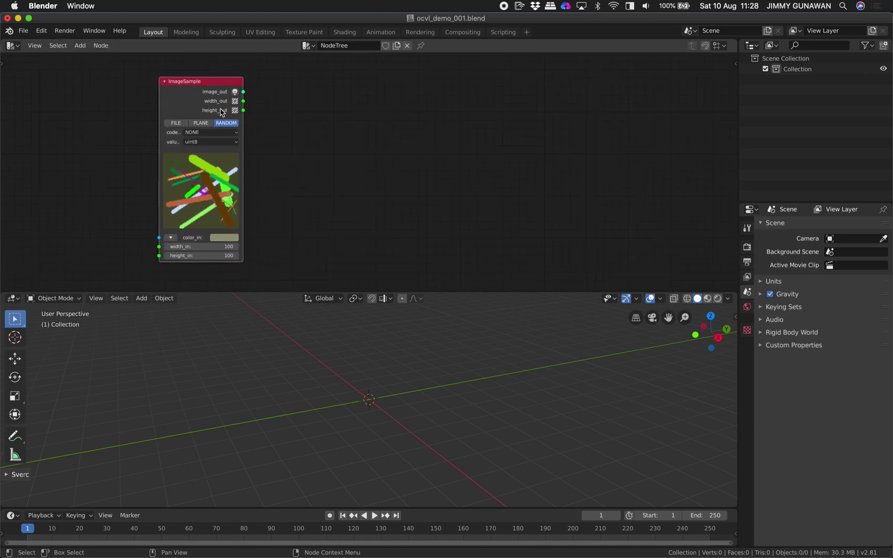
pyautogui.click(239, 111)
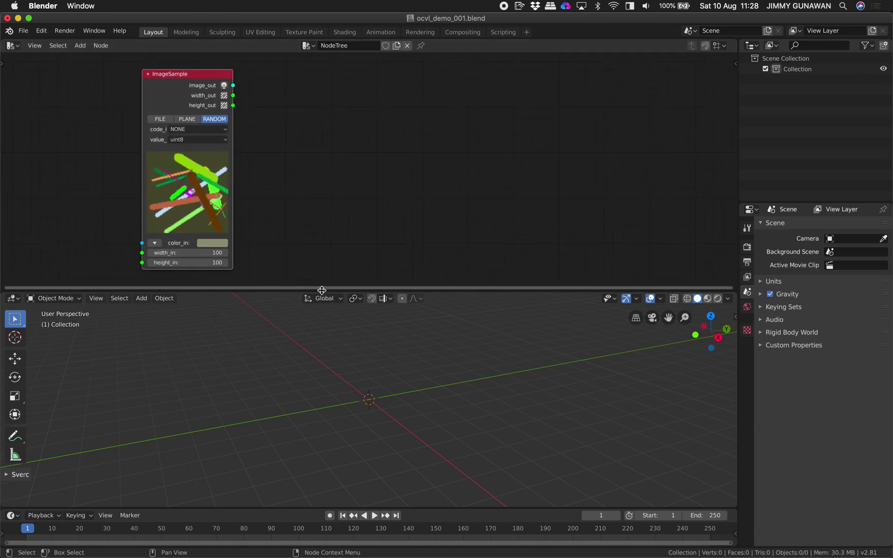
# Step: Make the node editor taller by shrinking the 3D viewport below it
pyautogui.moveTo(323, 291); pyautogui.dragTo(319, 340)
pyautogui.scroll(2, 290, 227)
pyautogui.moveTo(278, 219); pyautogui.dragTo(361, 217, button='middle')
pyautogui.scroll(-1, 359, 218)
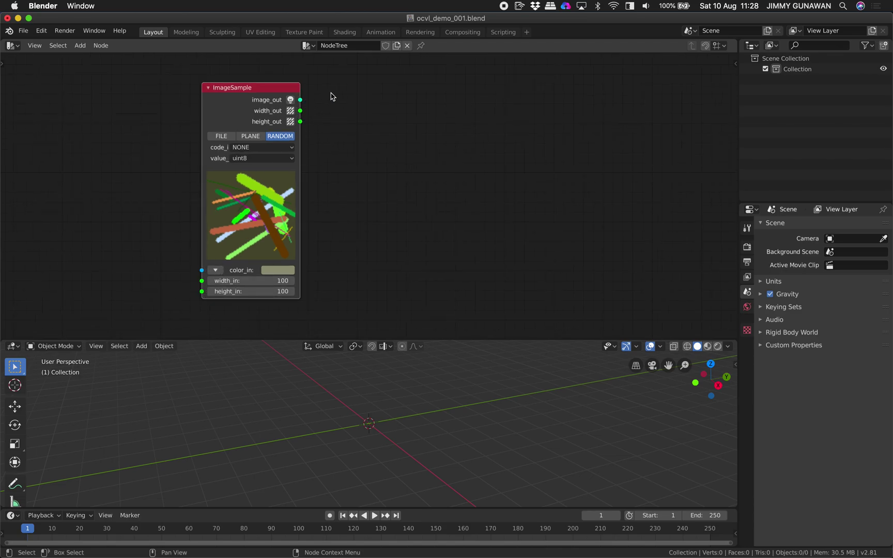
# Step: Attach an ImageViewer to the ImageSample's image_out, then move the viewer farther away and enlarge it
pyautogui.click(291, 102)
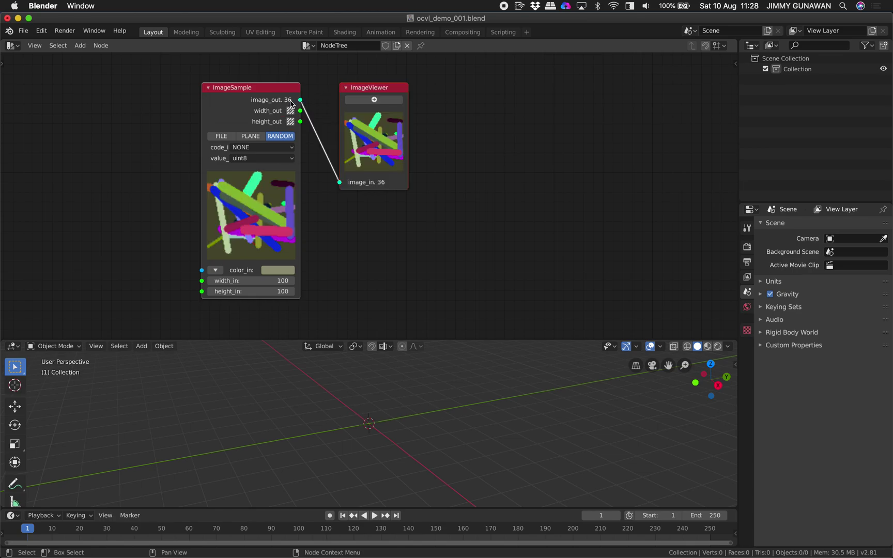
pyautogui.hscroll(-2, 362, 97)
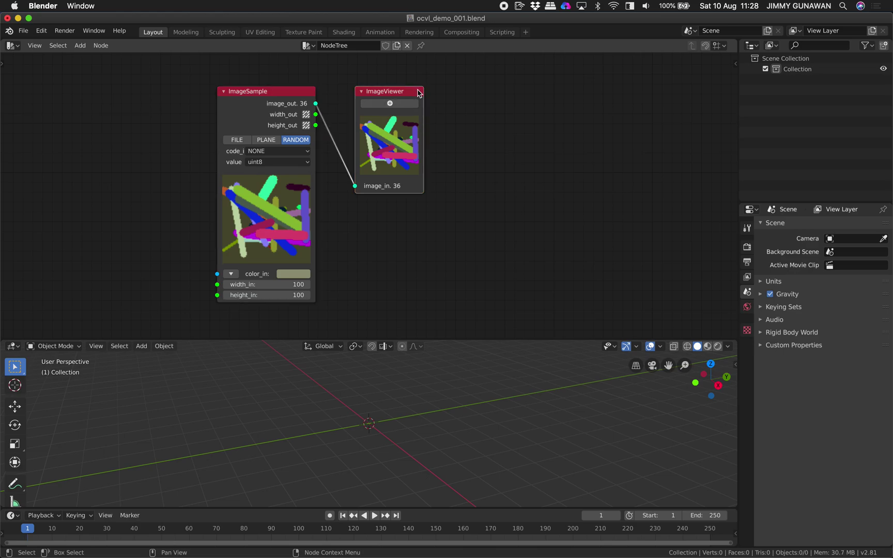
pyautogui.moveTo(417, 95); pyautogui.dragTo(445, 91)
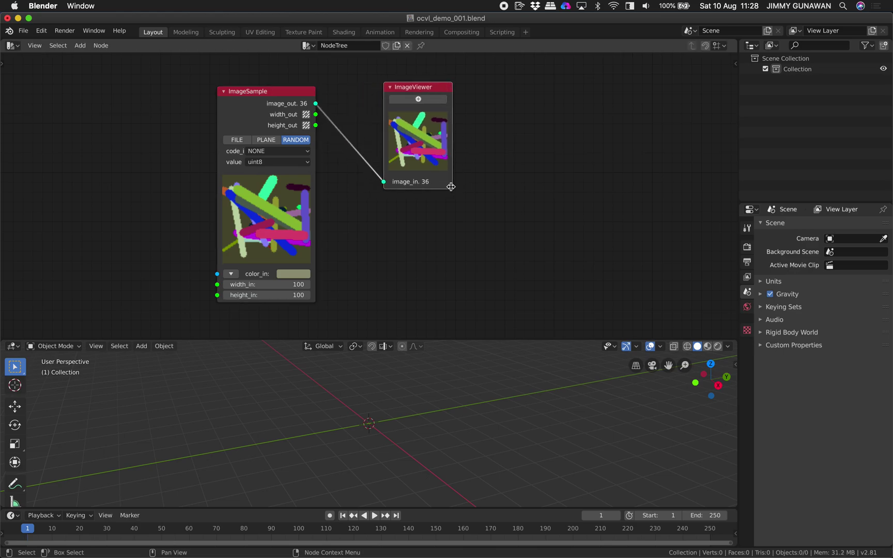
pyautogui.moveTo(451, 187); pyautogui.dragTo(473, 212)
pyautogui.click(534, 168)
pyautogui.hotkey('shift', 'a')
pyautogui.click(534, 167)
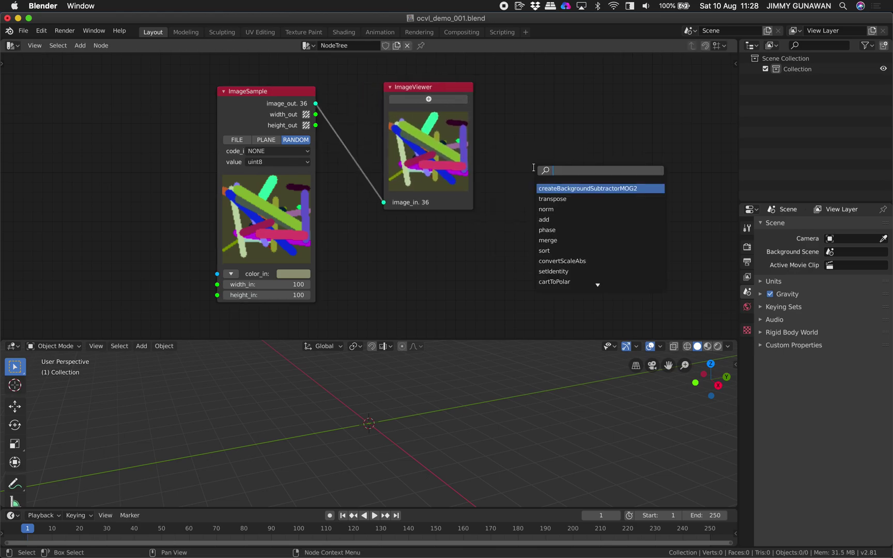
pyautogui.write('imag')
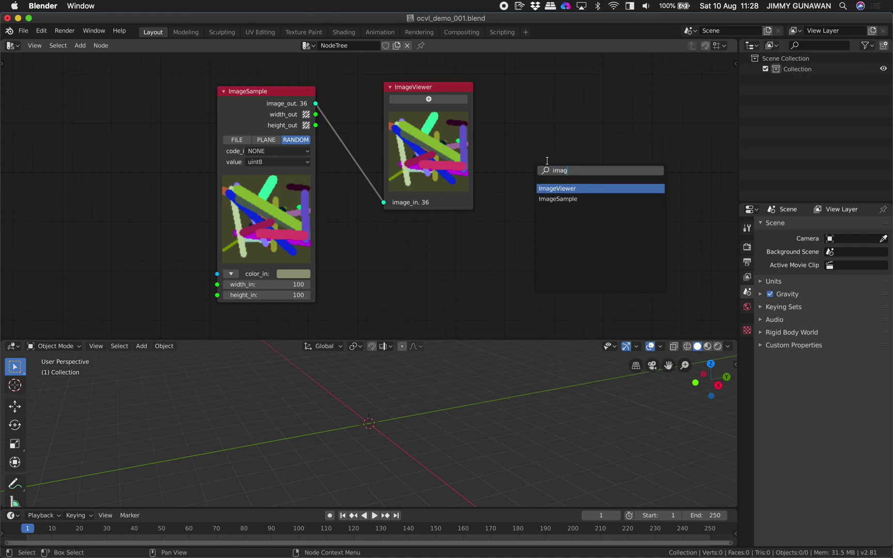
pyautogui.press('Down')
pyautogui.press('Up')
pyautogui.press('Return')
pyautogui.click(547, 161)
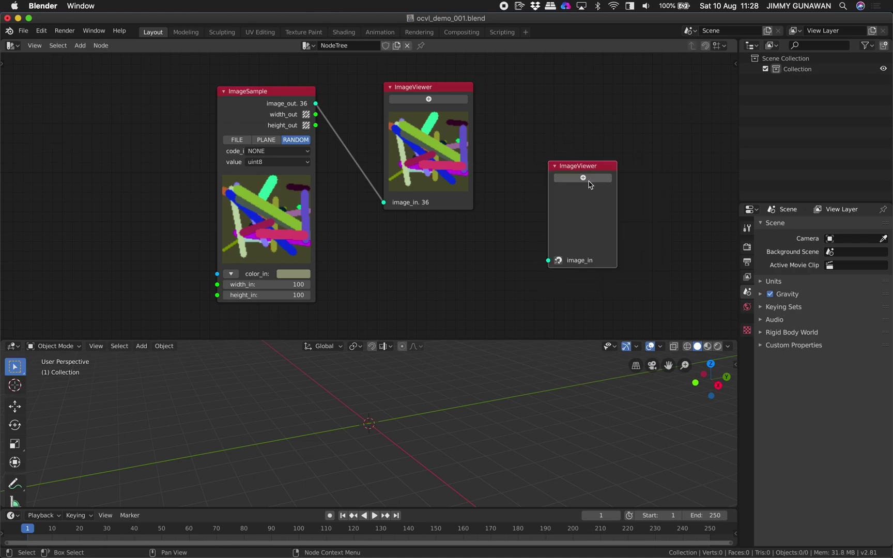
pyautogui.press('x')
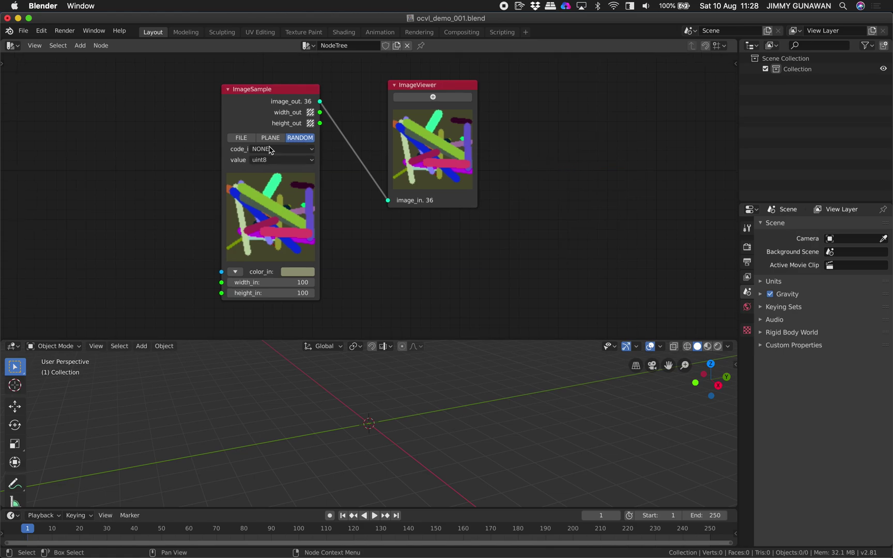
# Step: Move the ImageSample node away from the viewer and set both its width_in and height_in to 200
pyautogui.moveTo(260, 102); pyautogui.dragTo(232, 103)
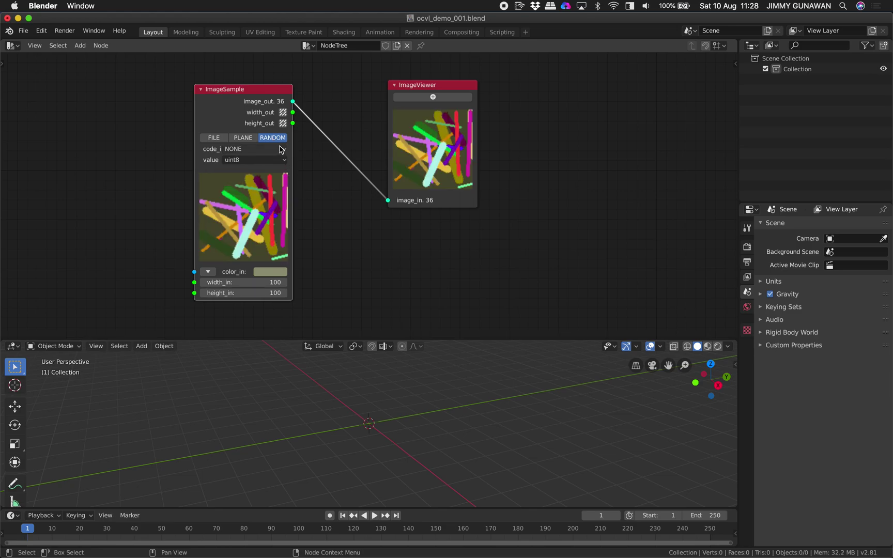
pyautogui.moveTo(220, 129); pyautogui.dragTo(207, 124)
pyautogui.click(229, 282)
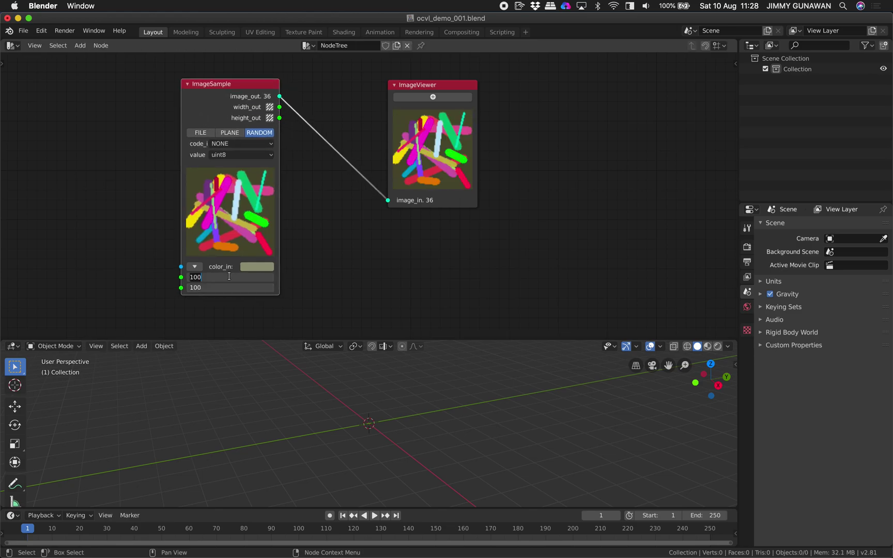
pyautogui.write('200')
pyautogui.press('Return')
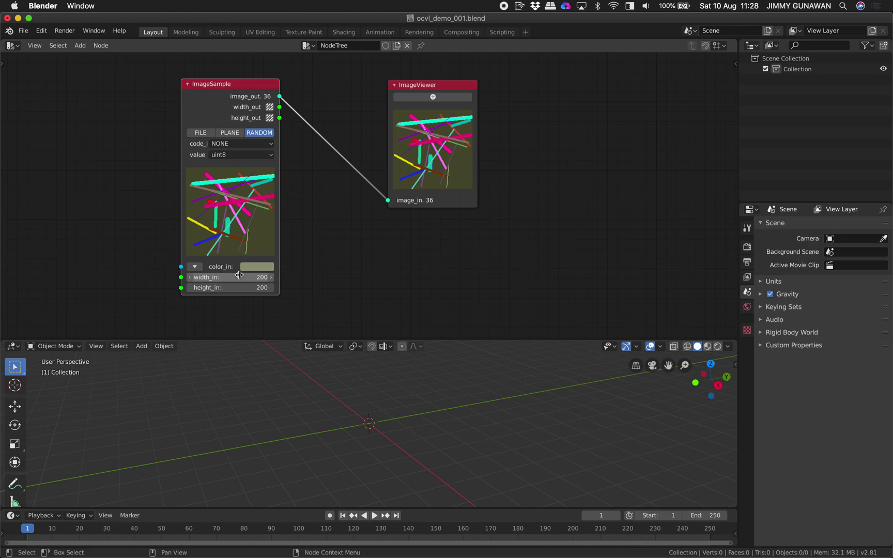
# Step: Try a width and height of 500 on the ImageSample node, then return both to 200
pyautogui.click(247, 277)
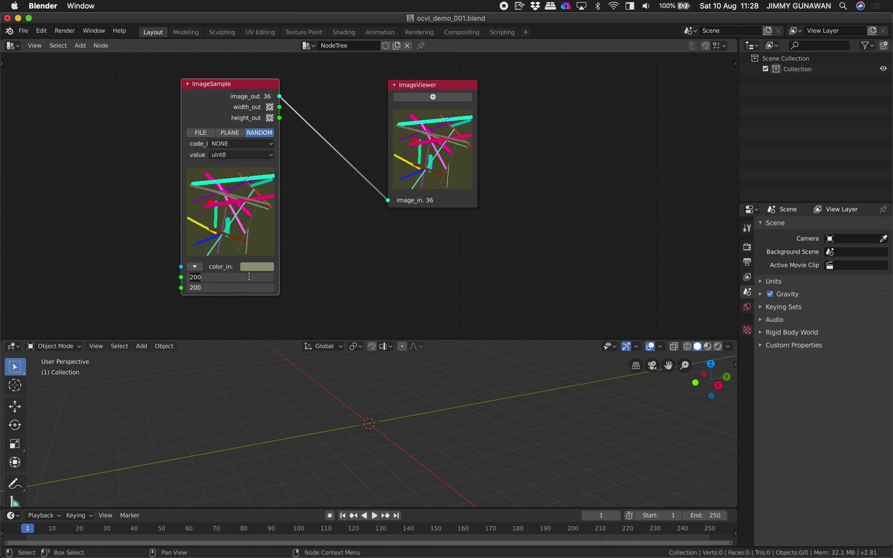
pyautogui.write('500')
pyautogui.press('Return')
pyautogui.click(249, 277)
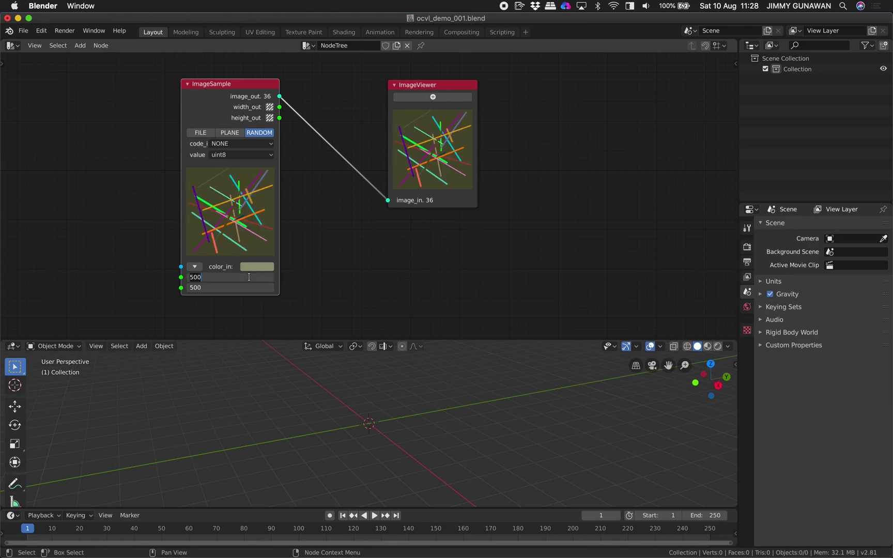
pyautogui.write('200')
pyautogui.press('Return')
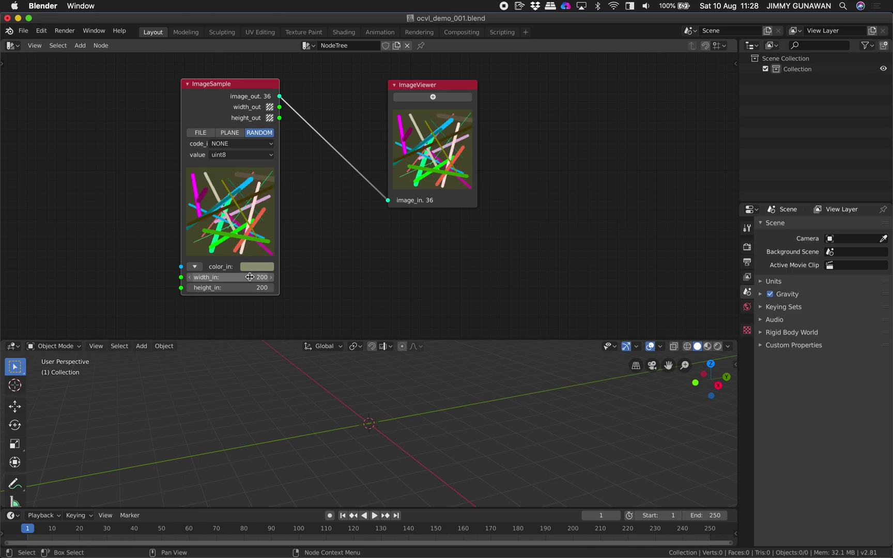
# Step: Regenerate the random sample image several times and widen the ImageSample node
pyautogui.click(255, 133)
pyautogui.click(255, 133)
pyautogui.click(255, 134)
pyautogui.click(254, 133)
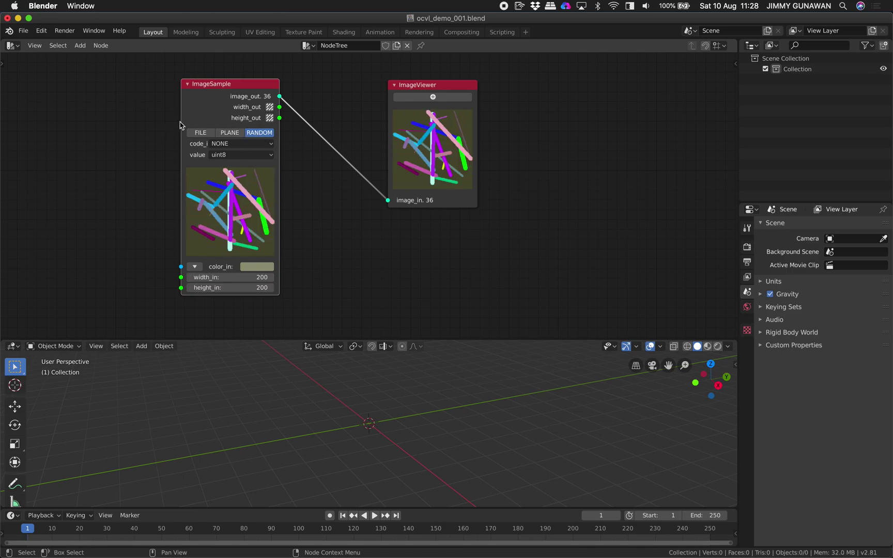
pyautogui.moveTo(182, 121); pyautogui.dragTo(137, 117)
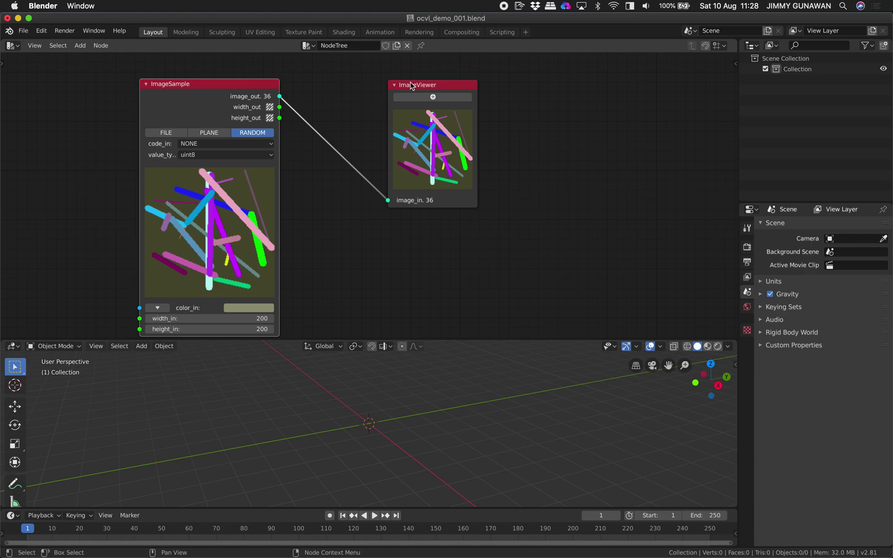
pyautogui.press('Home')
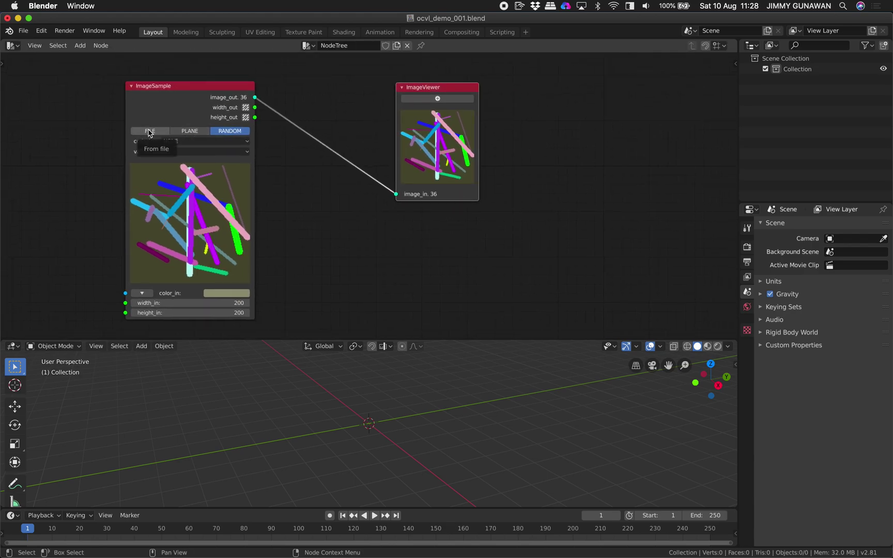
# Step: Switch the ImageSample node to a file source and load suzannesss-eevee.png from the Desktop
pyautogui.click(153, 133)
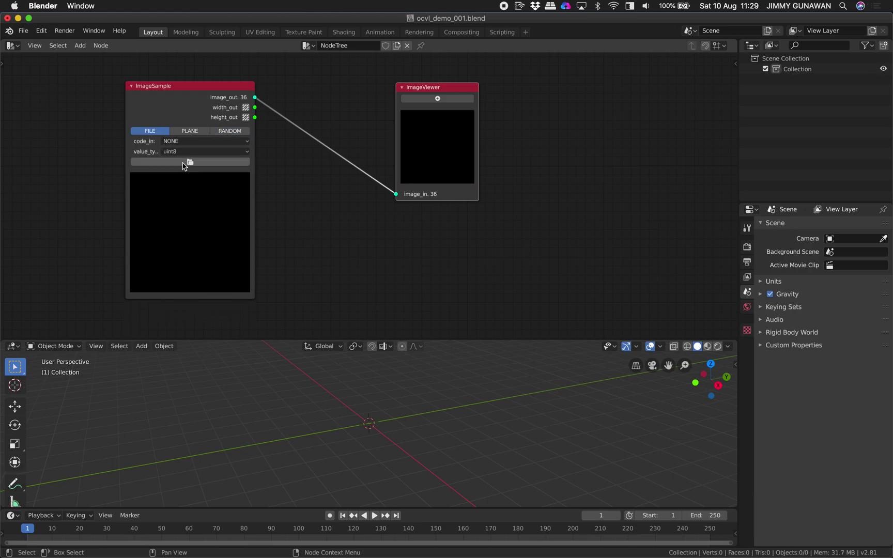
pyautogui.click(185, 163)
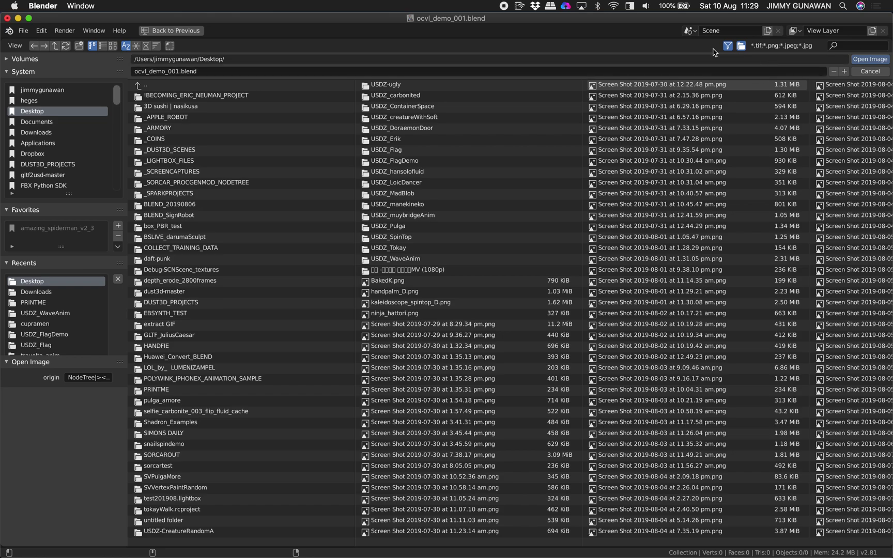
pyautogui.scroll(-5, 775, 181)
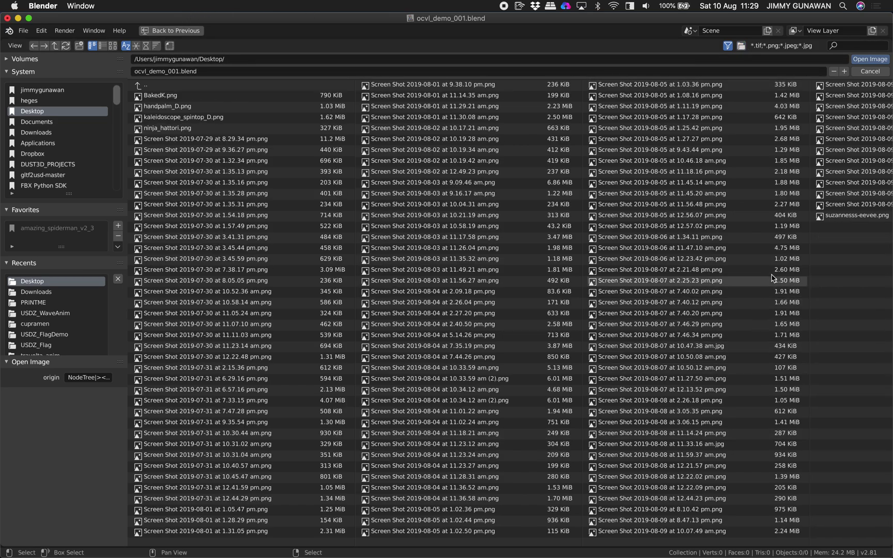
pyautogui.click(833, 220)
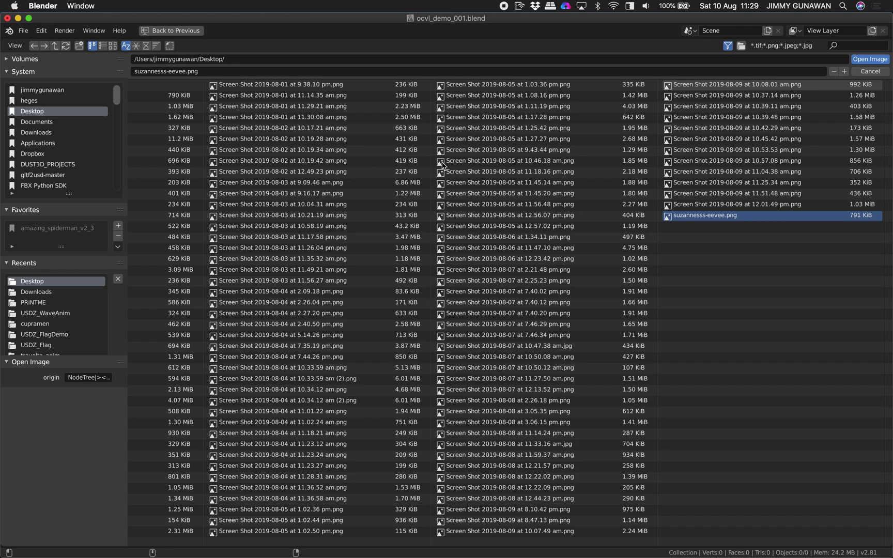
pyautogui.press('Return')
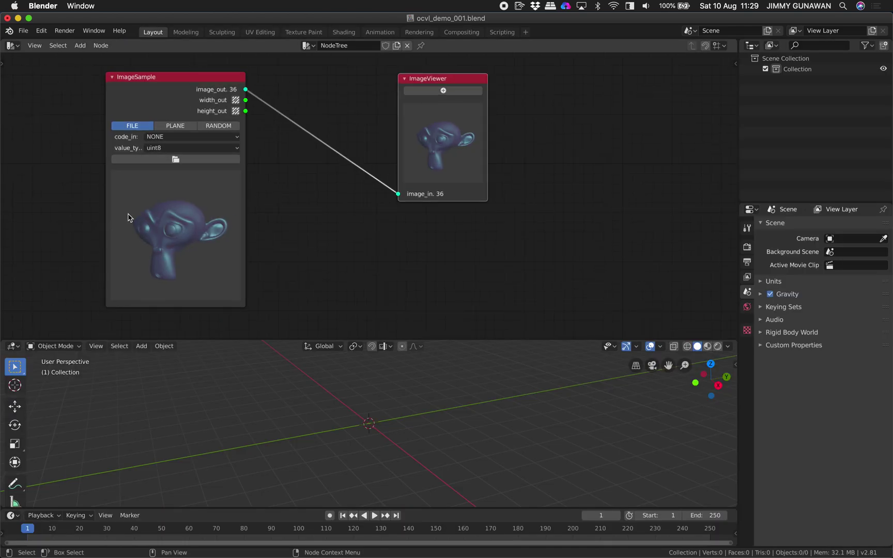
# Step: Rearrange the ImageSample and ImageViewer nodes with a wider gap between them
pyautogui.moveTo(188, 99); pyautogui.dragTo(256, 99)
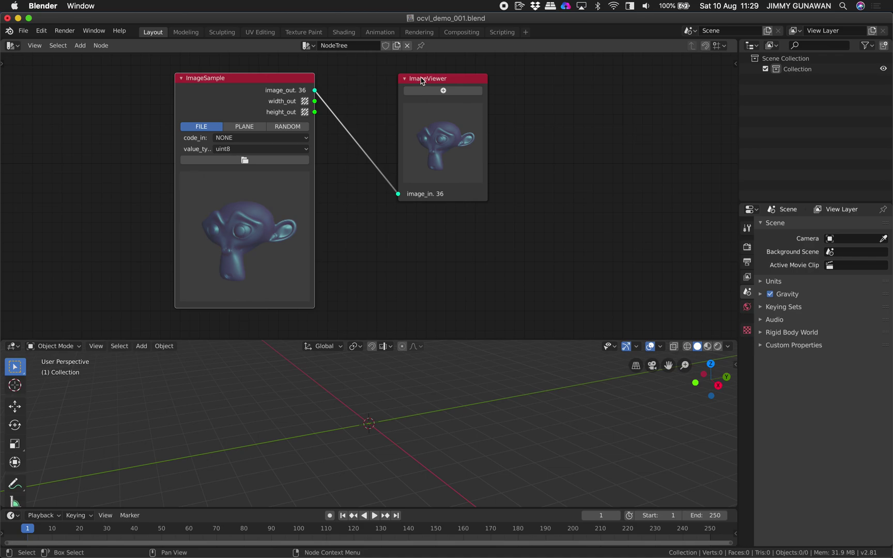
pyautogui.moveTo(421, 78); pyautogui.dragTo(402, 78)
pyautogui.moveTo(209, 110); pyautogui.dragTo(160, 108)
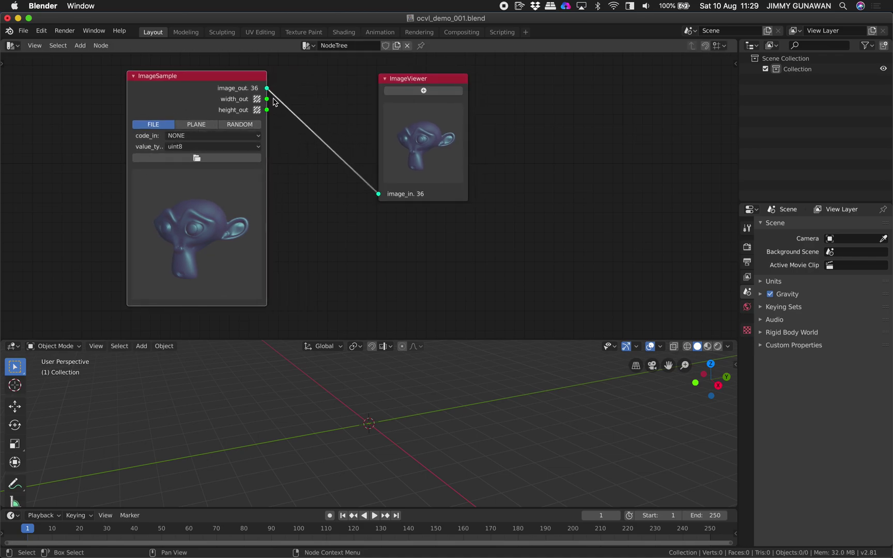
pyautogui.moveTo(399, 85); pyautogui.dragTo(430, 79)
# Step: Inspect the ImageSample's width_out with a Stethoscope node placed below the viewer, then delete the Stethoscope
pyautogui.press('F3')
pyautogui.write('ste')
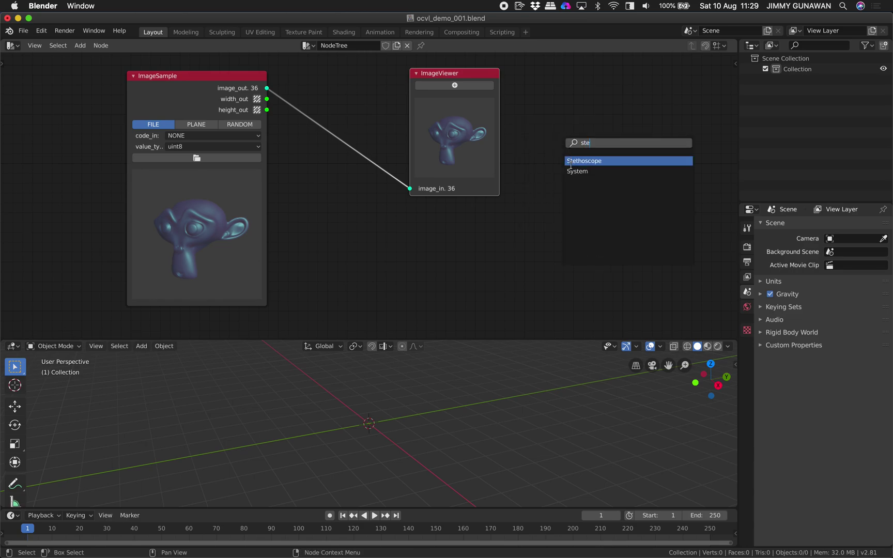
pyautogui.click(572, 163)
pyautogui.click(572, 162)
pyautogui.moveTo(267, 99); pyautogui.dragTo(551, 190)
pyautogui.moveTo(576, 155); pyautogui.dragTo(386, 240)
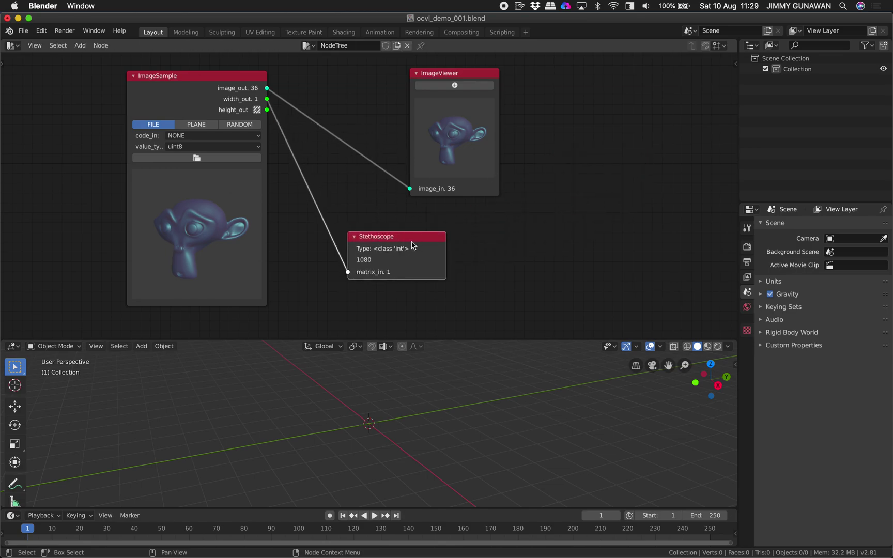
pyautogui.press('x')
# Step: Add a dilate filter node on the link between ImageSample and ImageViewer, making room by moving the viewer
pyautogui.moveTo(476, 187); pyautogui.dragTo(506, 194)
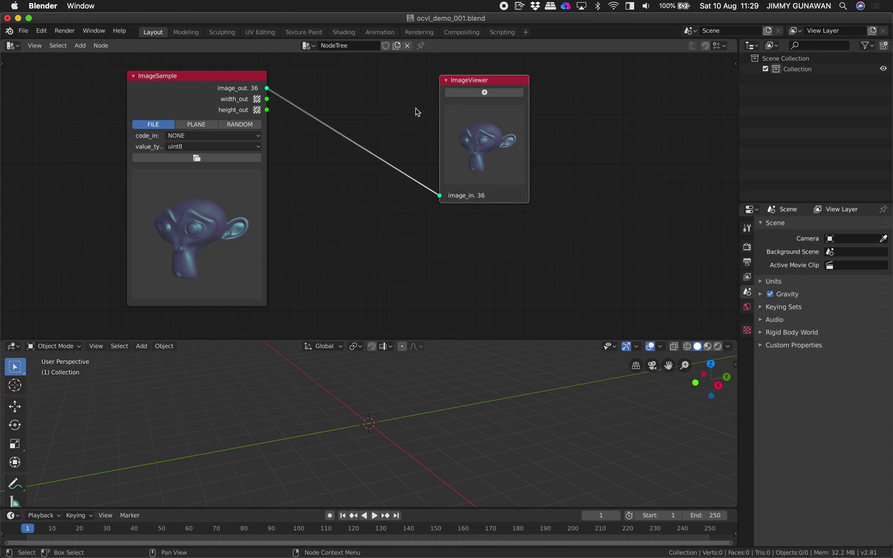
pyautogui.hotkey('shift', 'a')
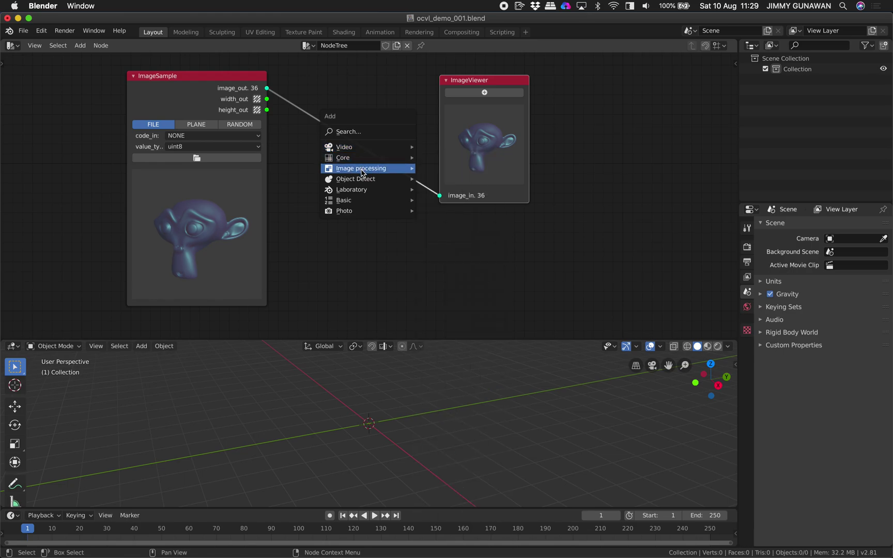
pyautogui.moveTo(385, 172)
pyautogui.moveTo(481, 172)
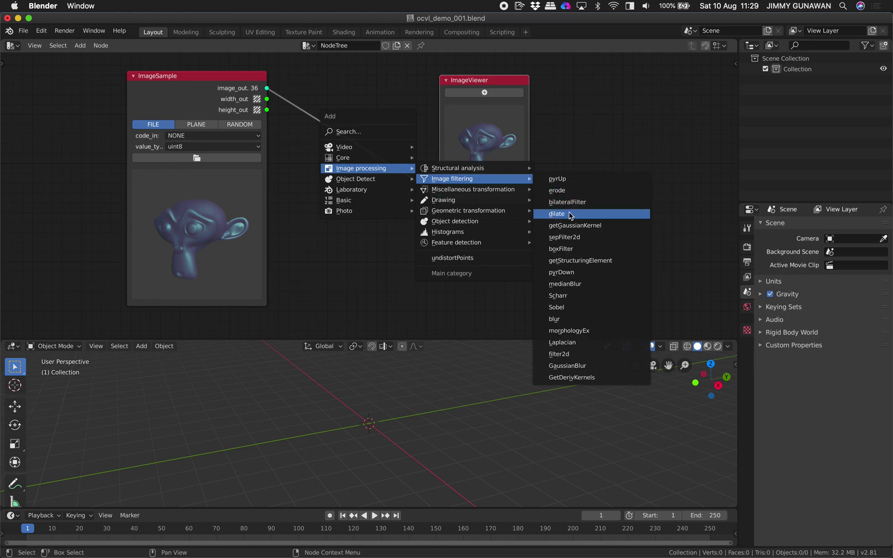
pyautogui.click(577, 216)
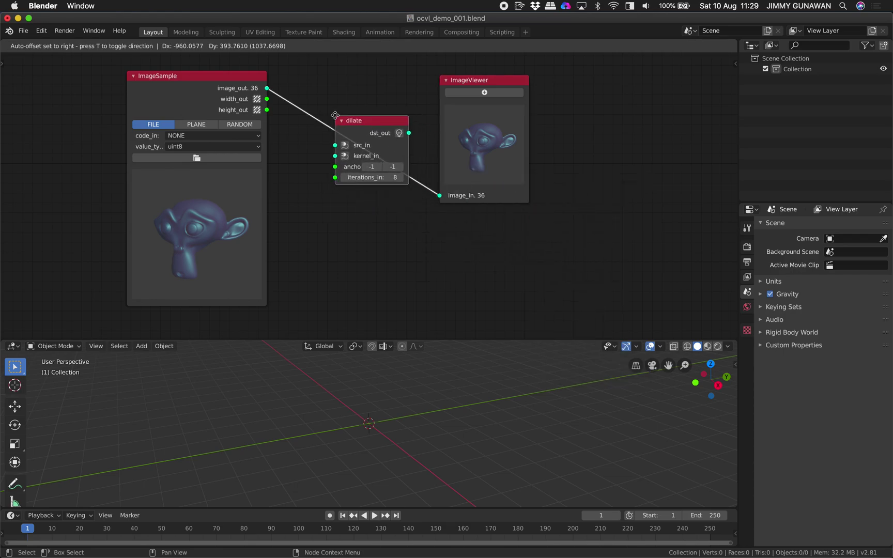
pyautogui.click(361, 122)
pyautogui.scroll(1, 361, 122)
pyautogui.moveTo(350, 118); pyautogui.dragTo(353, 126)
pyautogui.scroll(1, 353, 126)
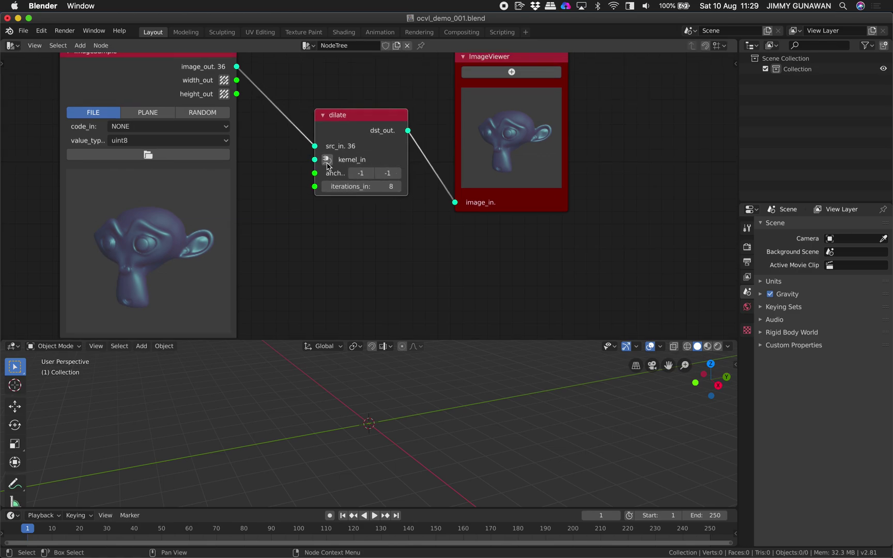
# Step: Spread the ImageSample, dilate and ImageViewer nodes further apart
pyautogui.moveTo(184, 86); pyautogui.dragTo(158, 92)
pyautogui.moveTo(370, 115); pyautogui.dragTo(400, 106)
pyautogui.moveTo(495, 58); pyautogui.dragTo(585, 58)
pyautogui.scroll(-2, 477, 111)
pyautogui.moveTo(477, 111); pyautogui.dragTo(505, 116, button='middle')
pyautogui.scroll(2, 418, 148)
# Step: Generate a Mat node for dilate's kernel_in input and place it just below and before the dilate node
pyautogui.click(394, 151)
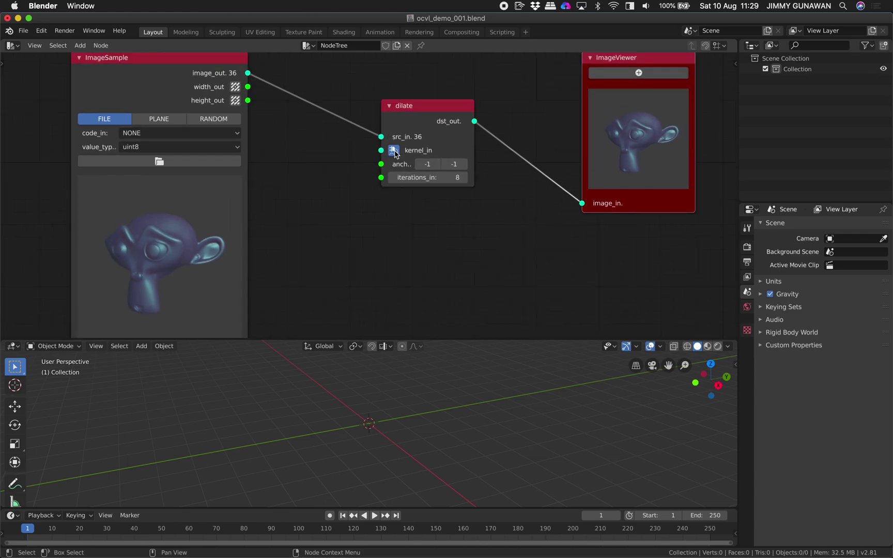
pyautogui.moveTo(426, 105); pyautogui.dragTo(459, 98)
pyautogui.scroll(-4, 399, 226)
pyautogui.moveTo(399, 226); pyautogui.dragTo(398, 150, button='middle')
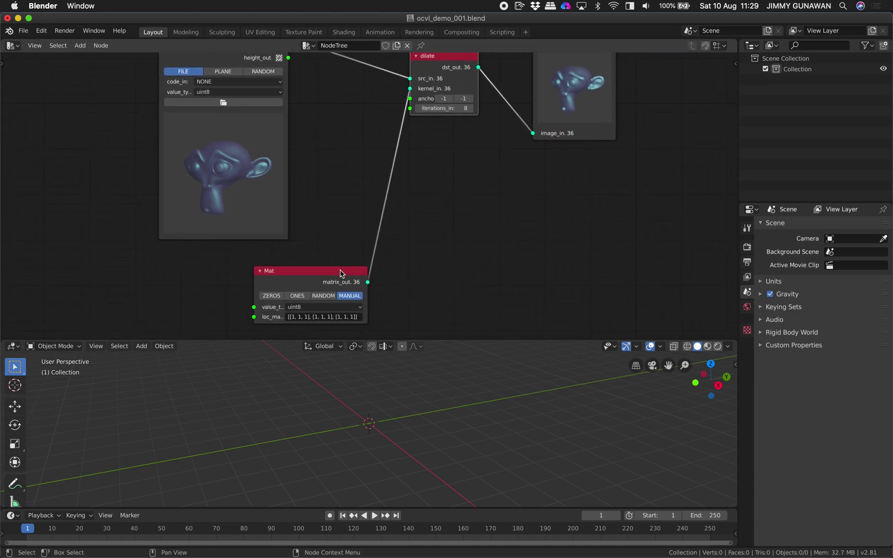
pyautogui.moveTo(340, 271); pyautogui.dragTo(379, 143)
pyautogui.moveTo(425, 108); pyautogui.dragTo(354, 140, button='middle')
pyautogui.scroll(3, 353, 140)
pyautogui.moveTo(367, 72); pyautogui.dragTo(407, 85)
pyautogui.moveTo(398, 132); pyautogui.dragTo(403, 119, button='middle')
pyautogui.scroll(2, 403, 118)
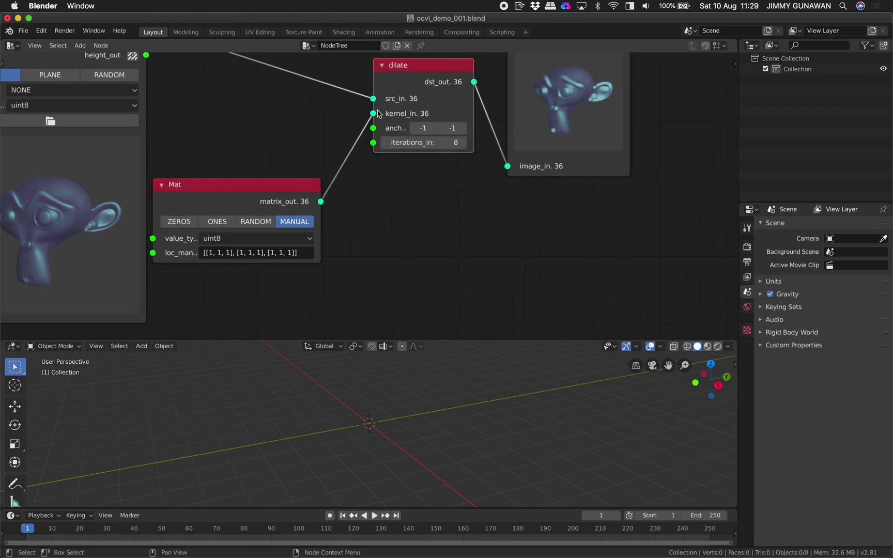
pyautogui.moveTo(275, 193); pyautogui.dragTo(295, 177)
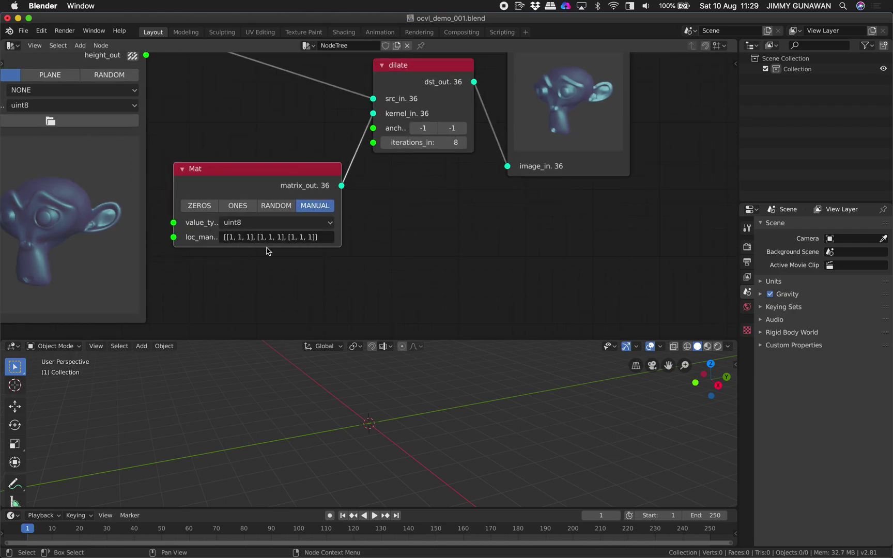
# Step: Raise the dilate node's iterations_in to 54
pyautogui.scroll(1, 268, 248)
pyautogui.scroll(-1, 393, 256)
pyautogui.moveTo(400, 236); pyautogui.dragTo(327, 267, button='middle')
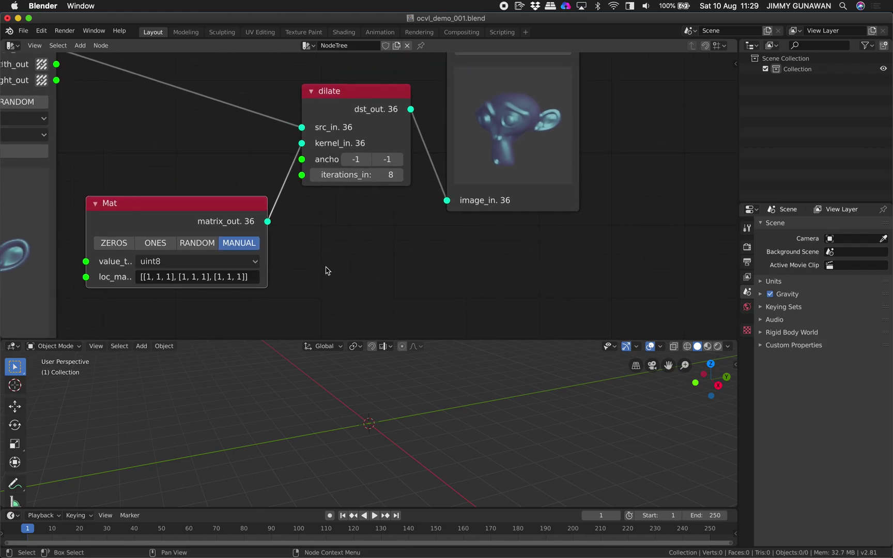
pyautogui.moveTo(362, 175); pyautogui.dragTo(417, 175)
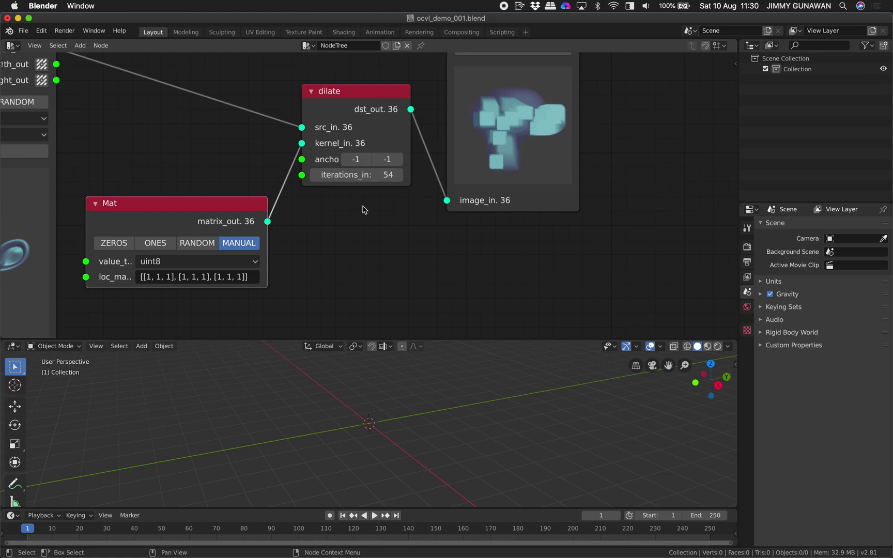
pyautogui.click(362, 207)
# Step: Delete the Mat node and the dilate node
pyautogui.click(226, 205)
pyautogui.press('x')
pyautogui.scroll(-2, 226, 210)
pyautogui.moveTo(272, 169); pyautogui.dragTo(293, 194, button='middle')
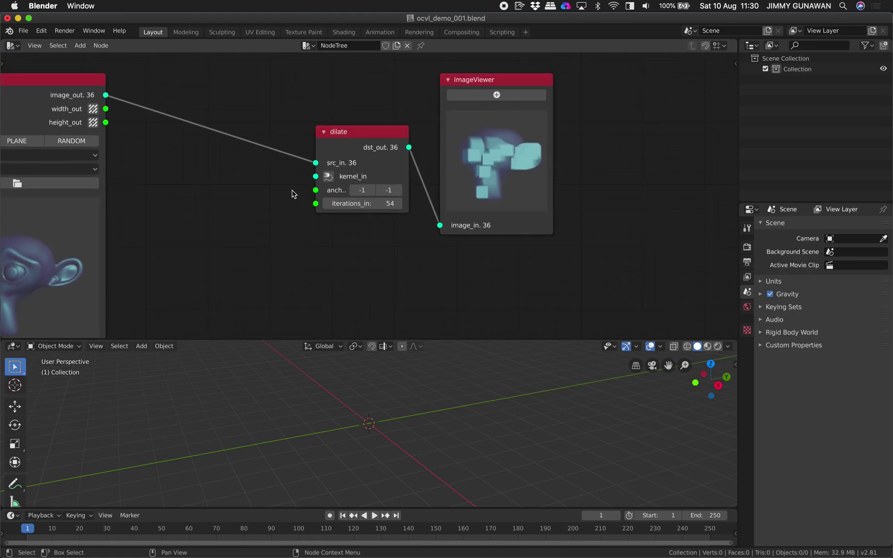
pyautogui.click(347, 144)
pyautogui.press('x')
pyautogui.hotkey('shift', 'a')
pyautogui.moveTo(309, 150)
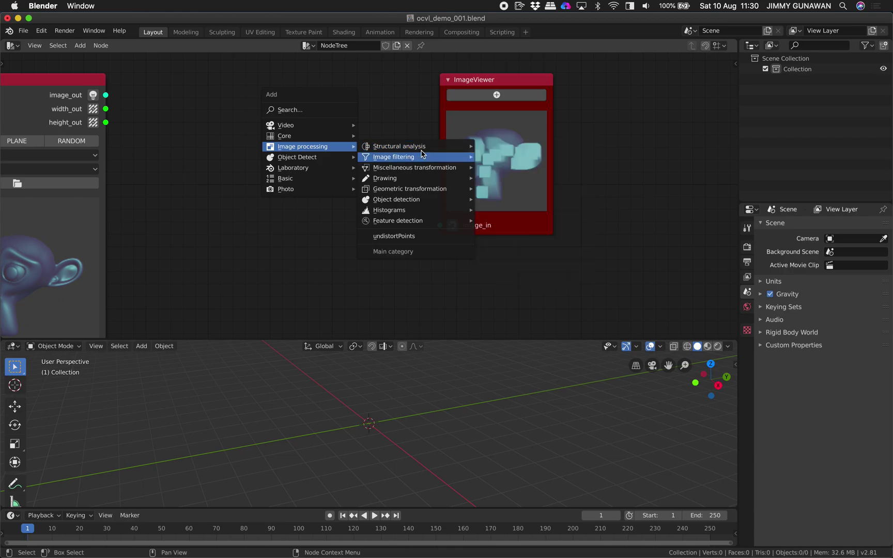
pyautogui.click(331, 109)
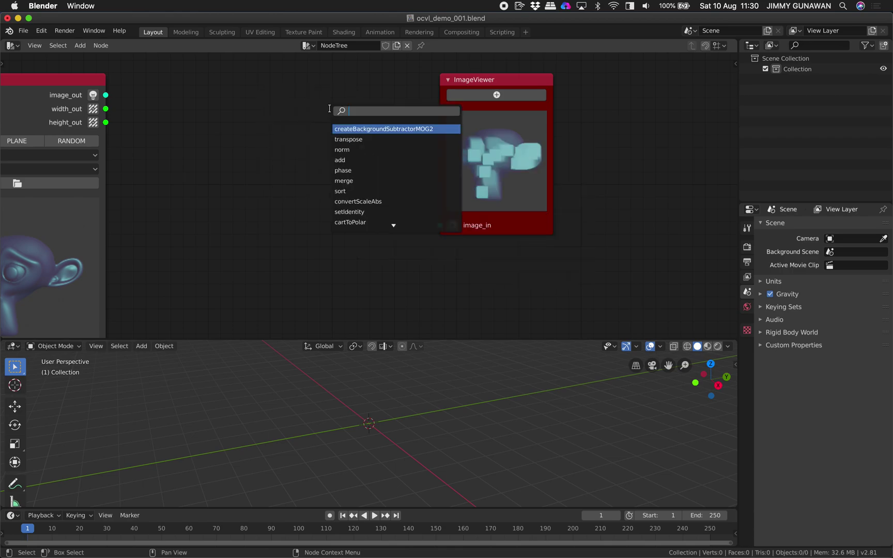
pyautogui.click(291, 138)
# Step: Add a threshold node from the miscellaneous transformations and place it between ImageSample and ImageViewer
pyautogui.hotkey('shift', 'a')
pyautogui.moveTo(279, 166)
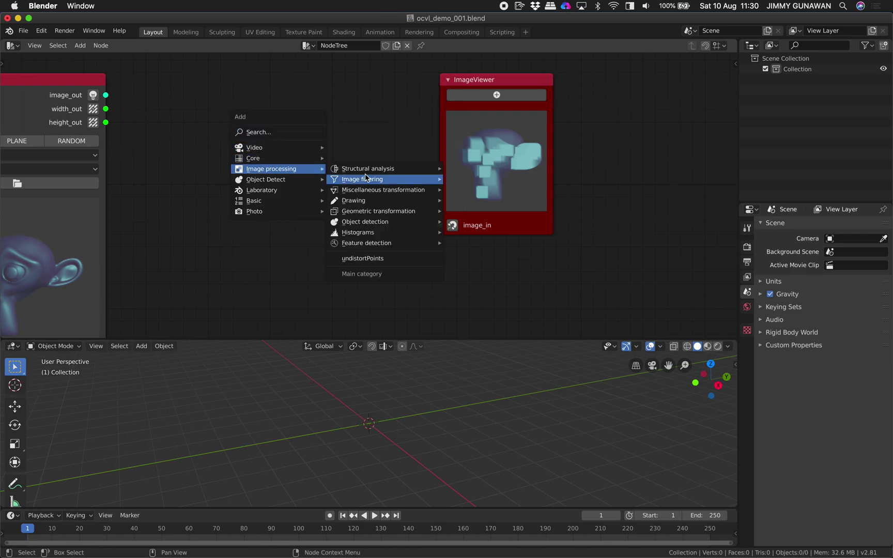
pyautogui.moveTo(376, 169)
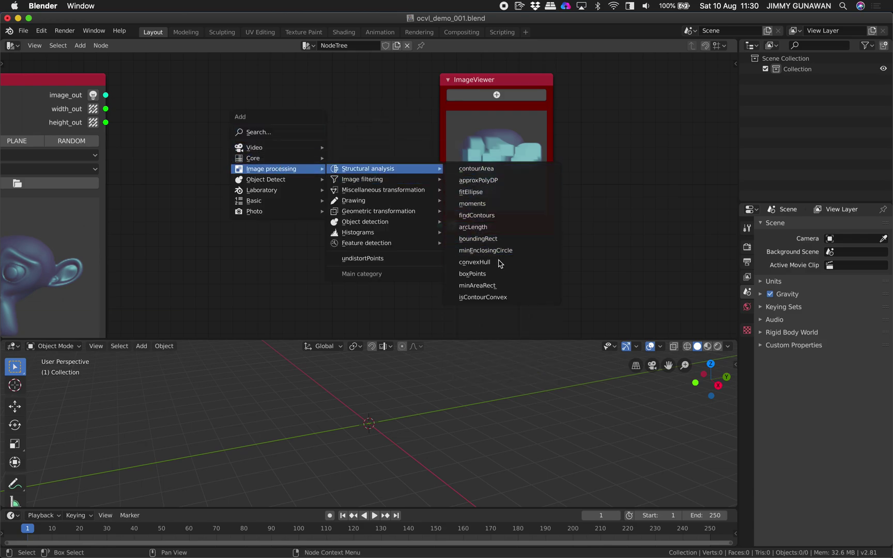
pyautogui.moveTo(409, 180)
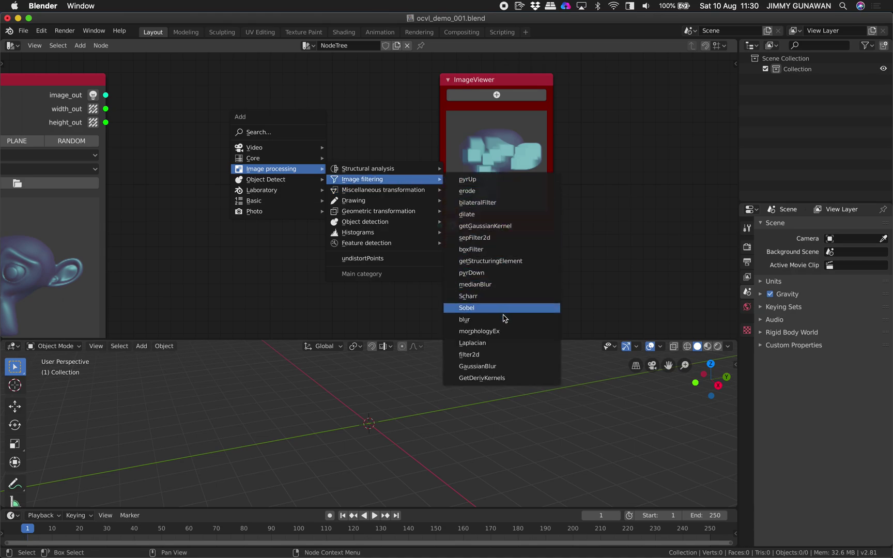
pyautogui.moveTo(428, 224)
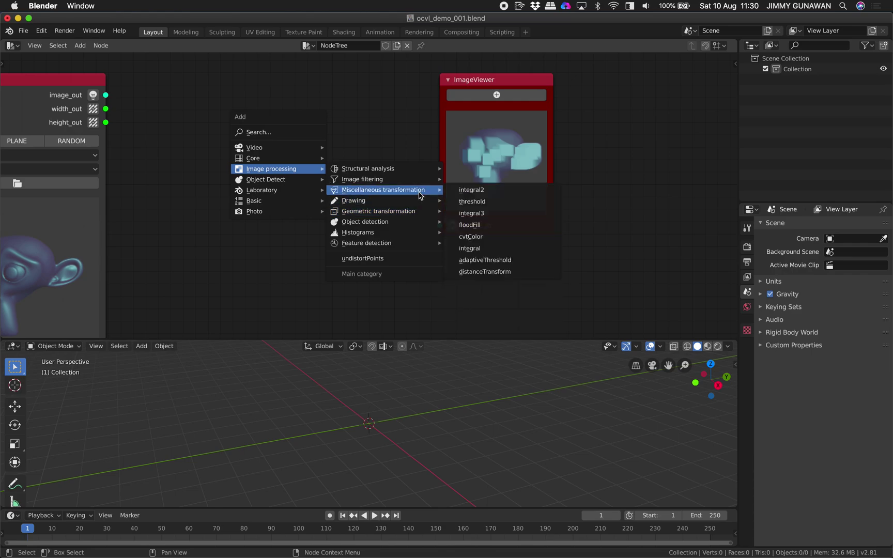
pyautogui.click(472, 202)
pyautogui.click(267, 129)
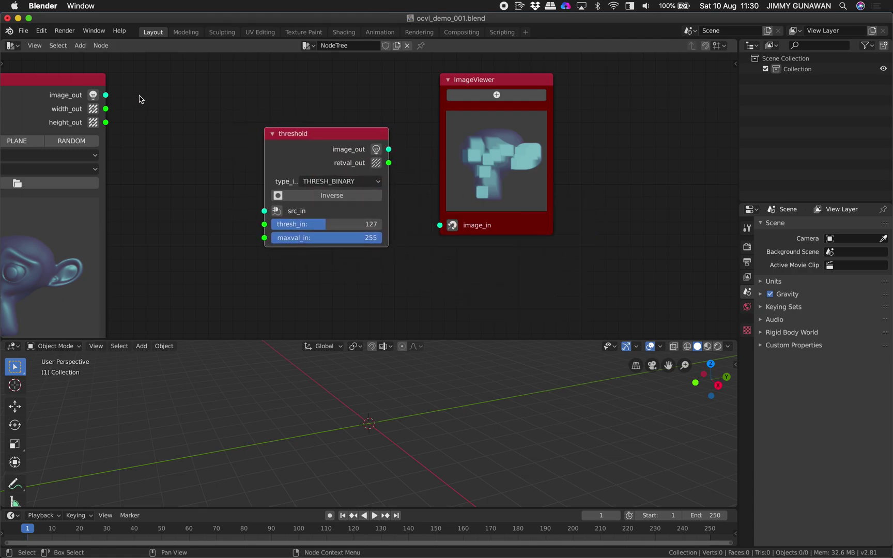
# Step: Link ImageSample's image_out to the threshold's src_in, and the threshold's image_out to the ImageViewer's image_in
pyautogui.moveTo(106, 95); pyautogui.dragTo(266, 217)
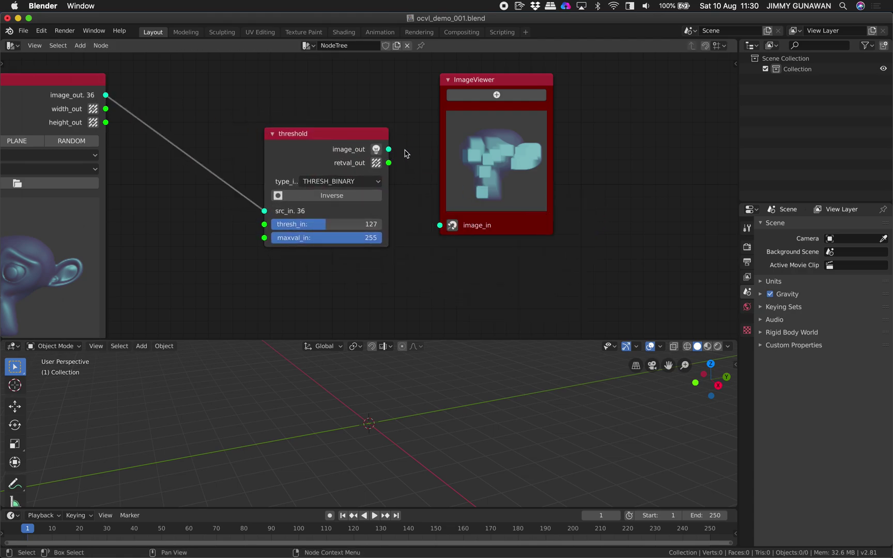
pyautogui.moveTo(388, 149); pyautogui.dragTo(446, 228)
pyautogui.moveTo(415, 228); pyautogui.dragTo(426, 229, button='middle')
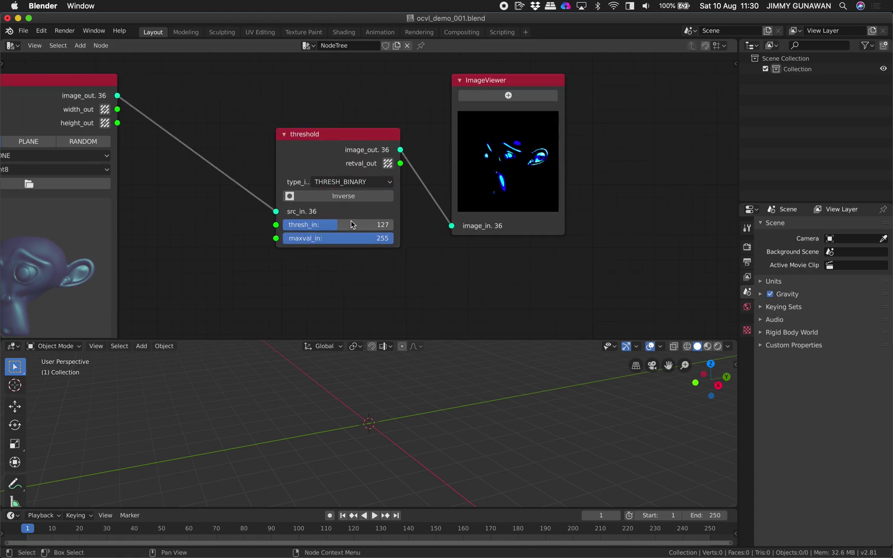
# Step: Set the threshold node's thresh_in to 111 and try its Inverse option on and off
pyautogui.moveTo(354, 226); pyautogui.dragTo(331, 224)
pyautogui.click(343, 197)
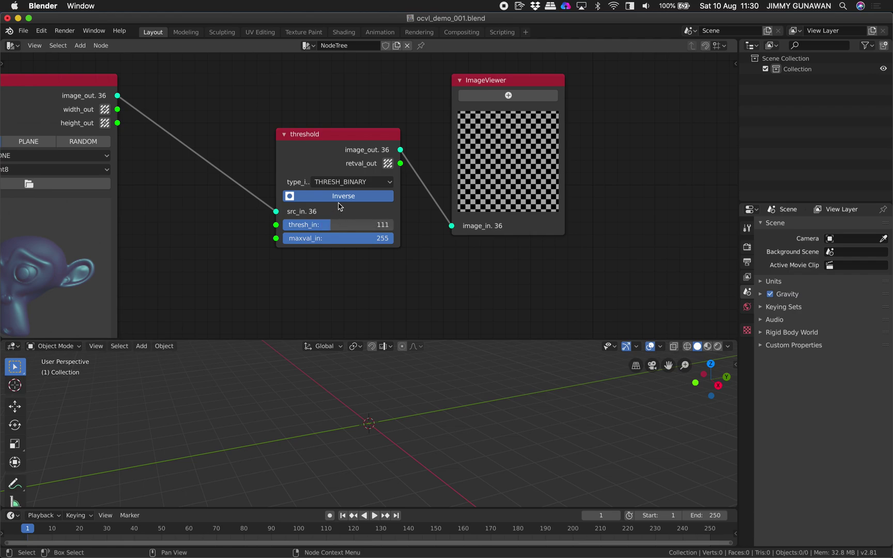
pyautogui.click(350, 193)
pyautogui.click(353, 182)
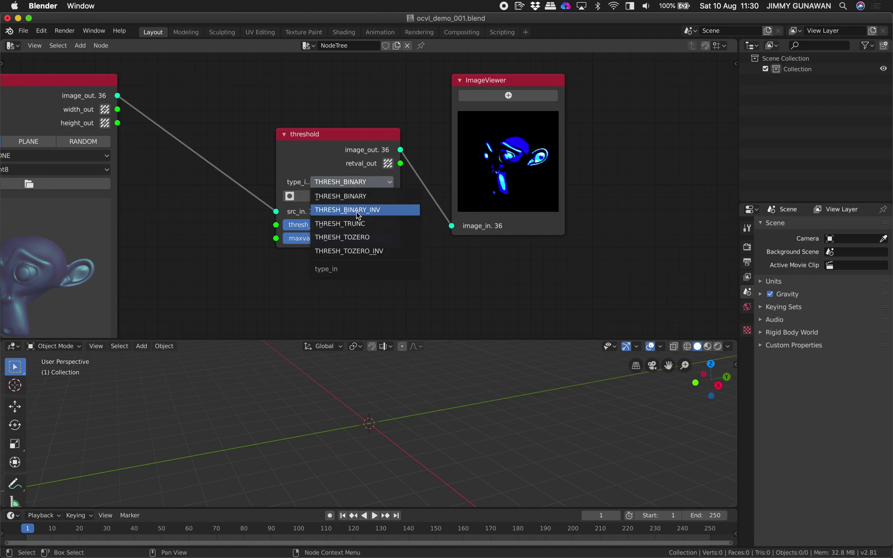
# Step: Insert a cvtColor node on the link between ImageSample and threshold
pyautogui.press('Home')
pyautogui.hotkey('shift', 'a')
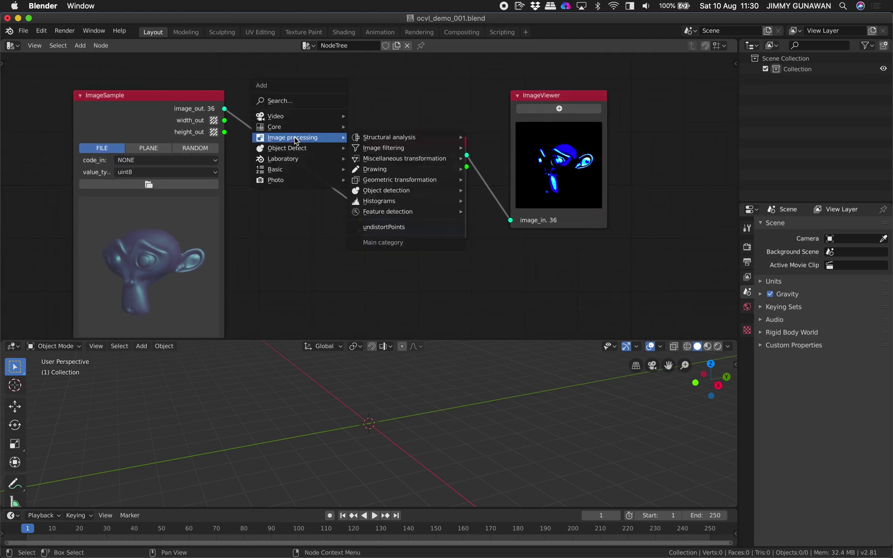
pyautogui.click(290, 102)
pyautogui.write('cvt')
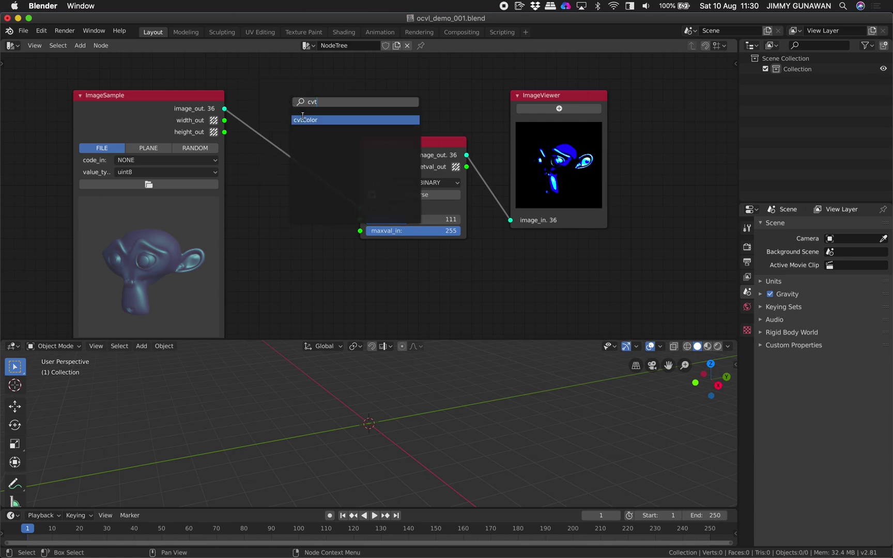
pyautogui.click(305, 120)
pyautogui.click(336, 132)
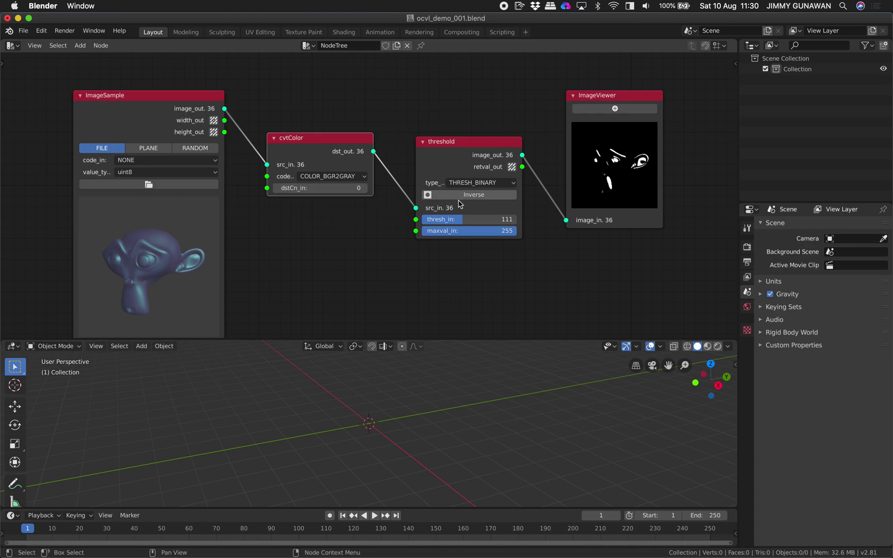
# Step: Turn on the threshold node's Inverse option and set thresh_in to 81
pyautogui.moveTo(463, 220)
pyautogui.mouseDown()
pyautogui.moveTo(474, 219)
pyautogui.moveTo(450, 219)
pyautogui.mouseUp()
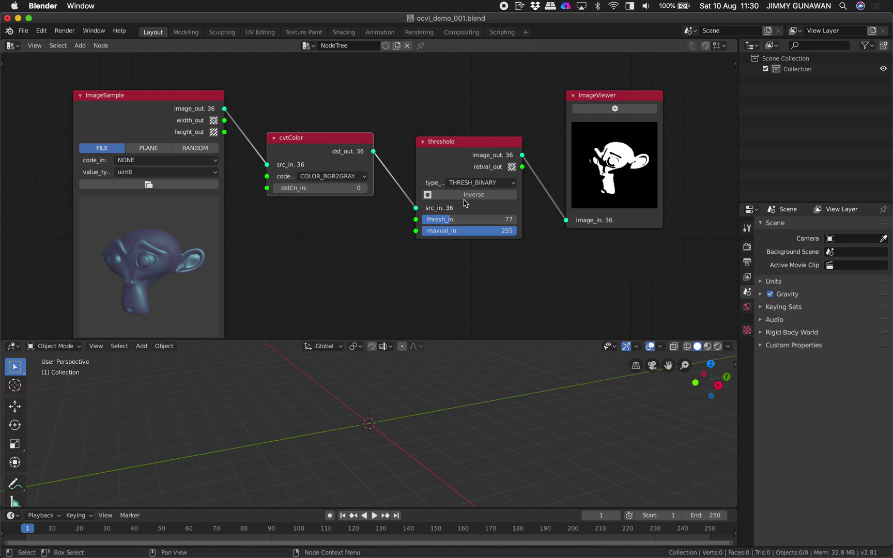
pyautogui.click(468, 197)
pyautogui.click(469, 198)
pyautogui.click(469, 198)
pyautogui.click(469, 198)
pyautogui.click(469, 198)
pyautogui.moveTo(602, 161); pyautogui.dragTo(525, 160, button='middle')
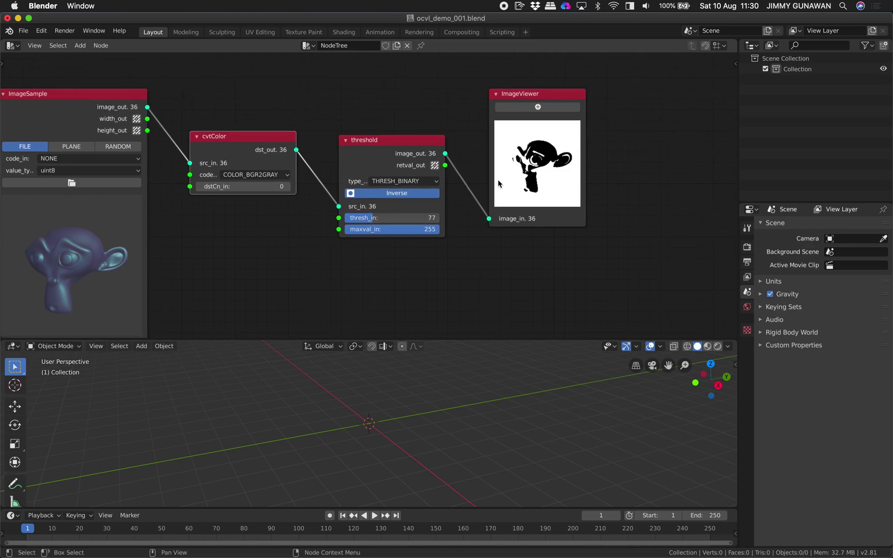
pyautogui.moveTo(404, 217); pyautogui.dragTo(405, 217)
pyautogui.moveTo(558, 202); pyautogui.dragTo(489, 199, button='middle')
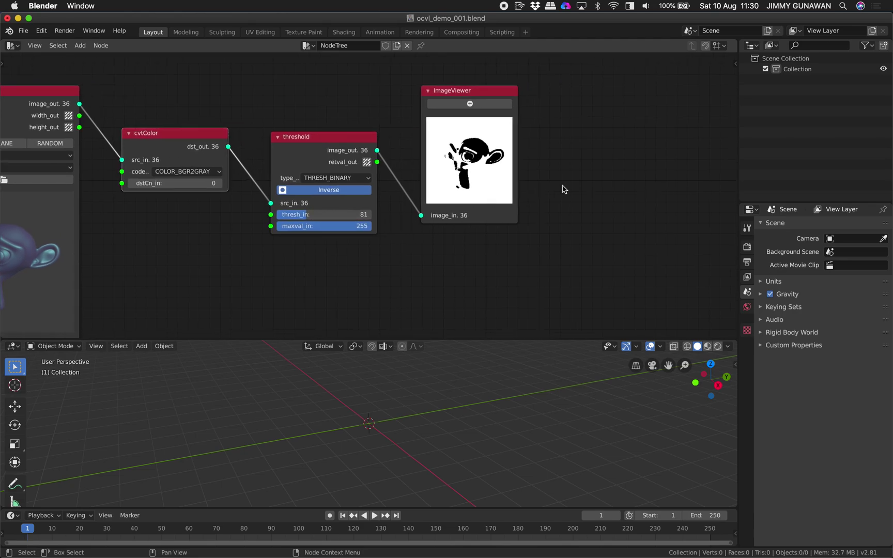
# Step: Look up the contour nodes by searching for "conto" and browsing the structural analysis category
pyautogui.hotkey('shift', 'a')
pyautogui.click(563, 188)
pyautogui.write('conto')
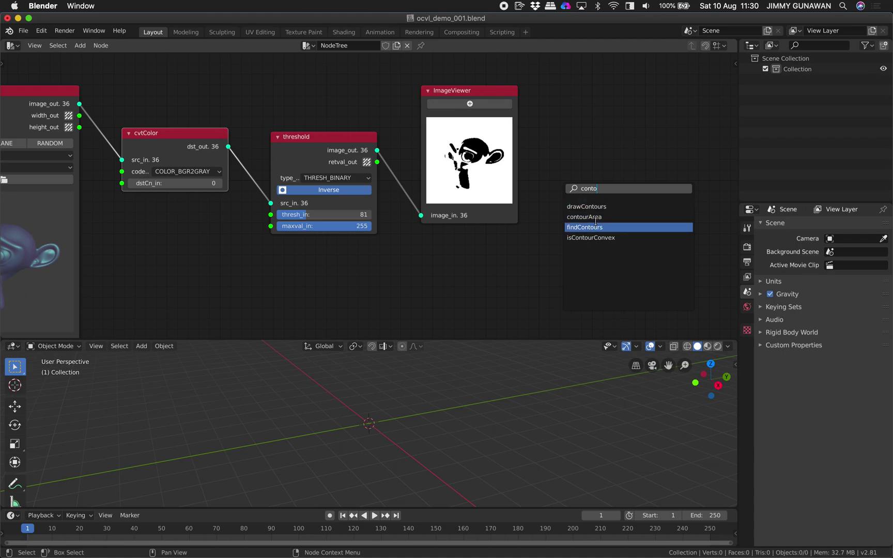
pyautogui.press('Escape')
pyautogui.hotkey('shift', 'a')
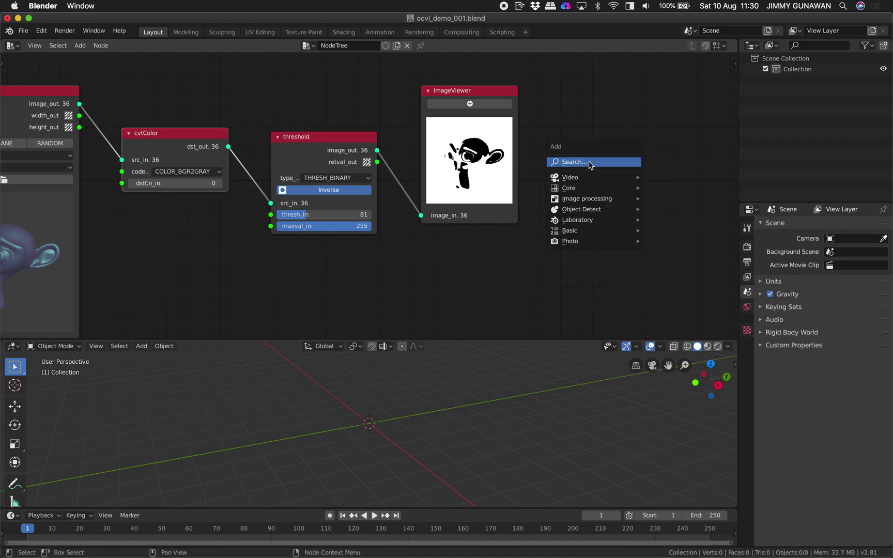
pyautogui.moveTo(592, 199)
pyautogui.moveTo(682, 199)
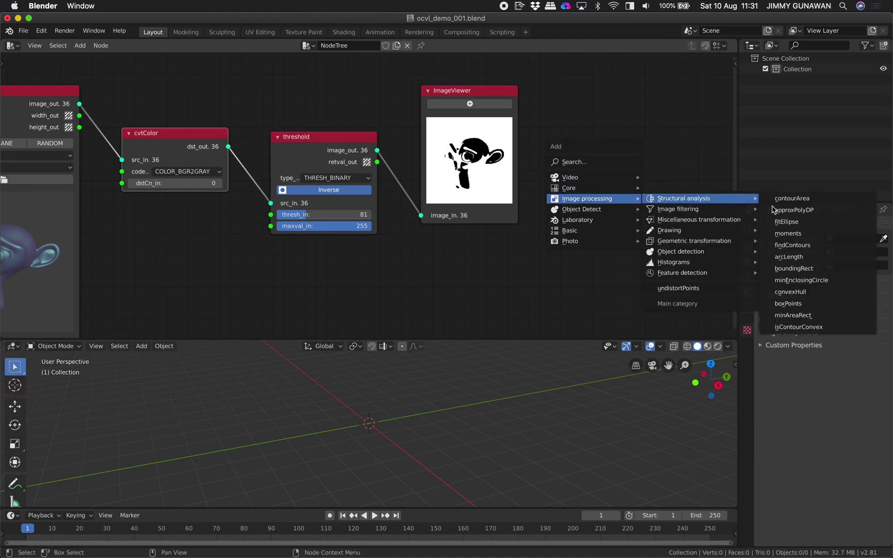
pyautogui.press('Escape')
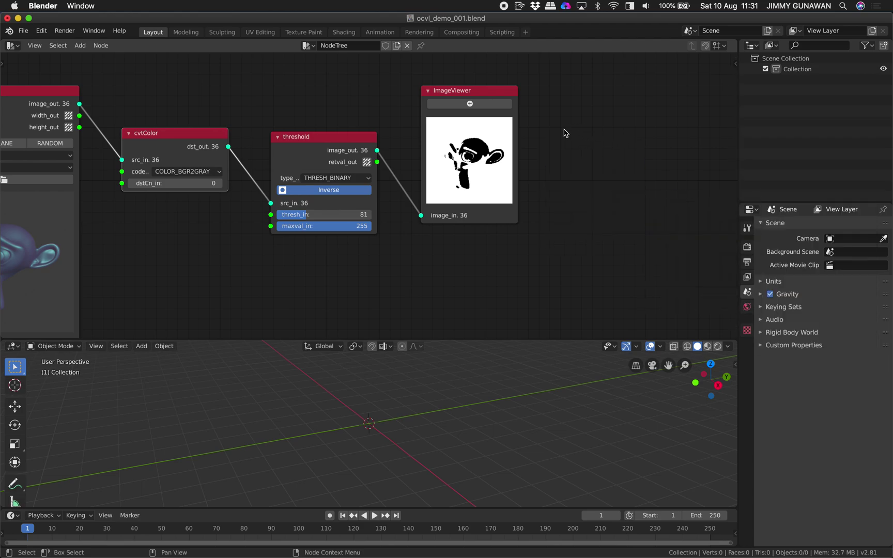
pyautogui.press('Home')
pyautogui.hscroll(5, 570, 161)
pyautogui.hscroll(-5, 571, 162)
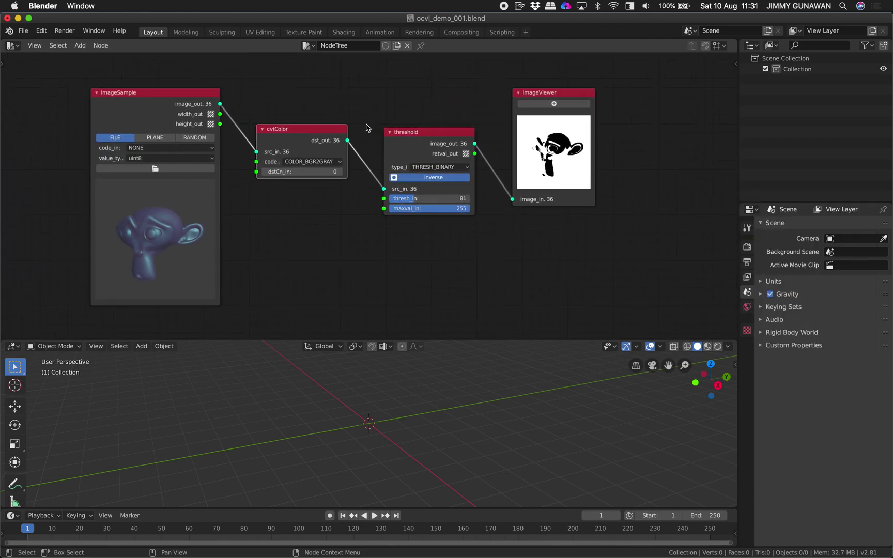
pyautogui.click(309, 212)
pyautogui.moveTo(304, 213); pyautogui.dragTo(299, 172, button='middle')
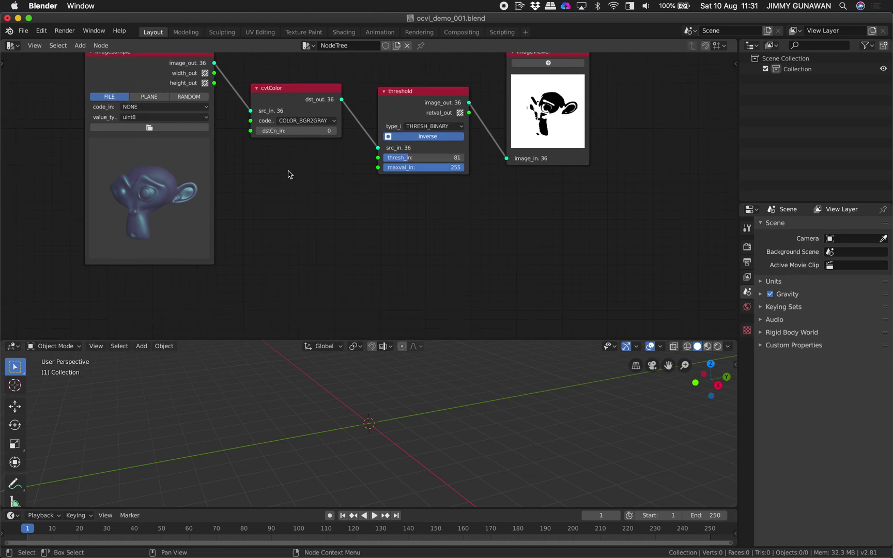
# Step: Add a VideoSample node below the cvtColor node by searching for "vide"
pyautogui.moveTo(174, 113); pyautogui.dragTo(200, 143, button='middle')
pyautogui.moveTo(321, 192); pyautogui.dragTo(321, 182, button='middle')
pyautogui.hotkey('shift', 'a')
pyautogui.click(306, 215)
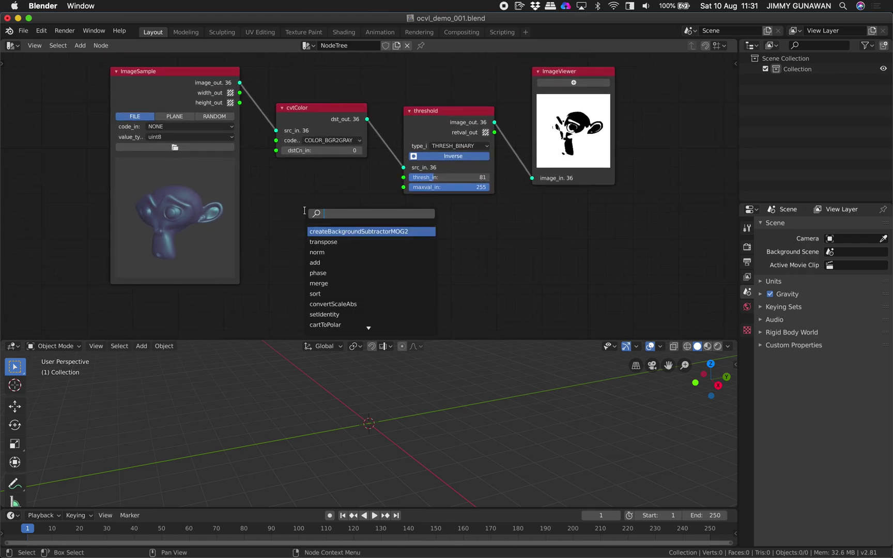
pyautogui.write('vide')
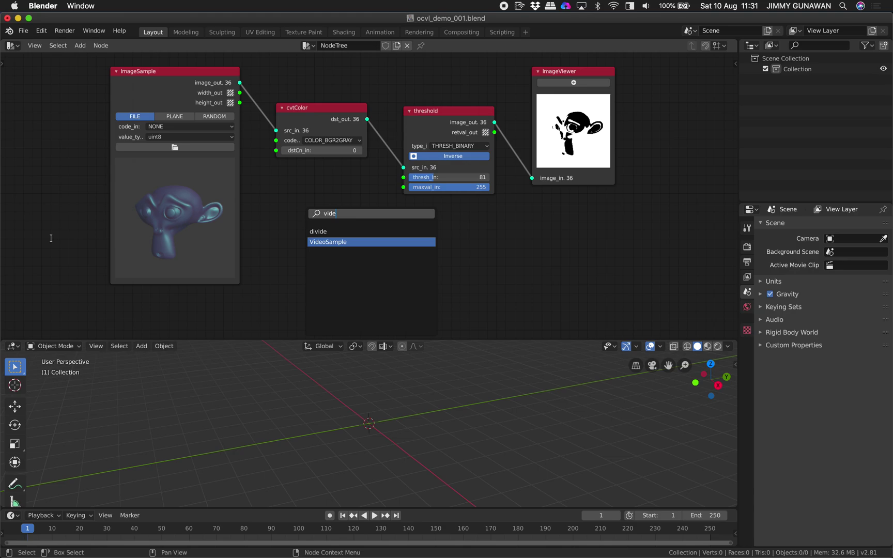
pyautogui.click(346, 242)
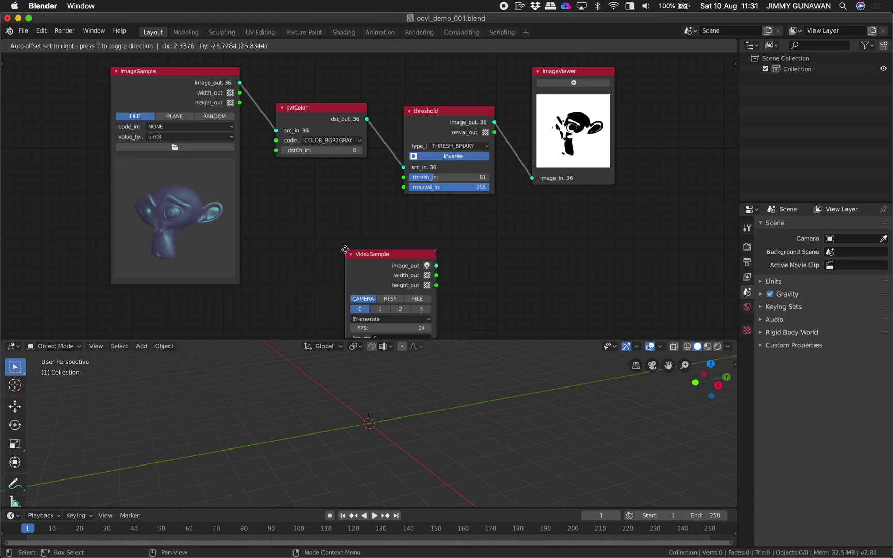
pyautogui.click(284, 186)
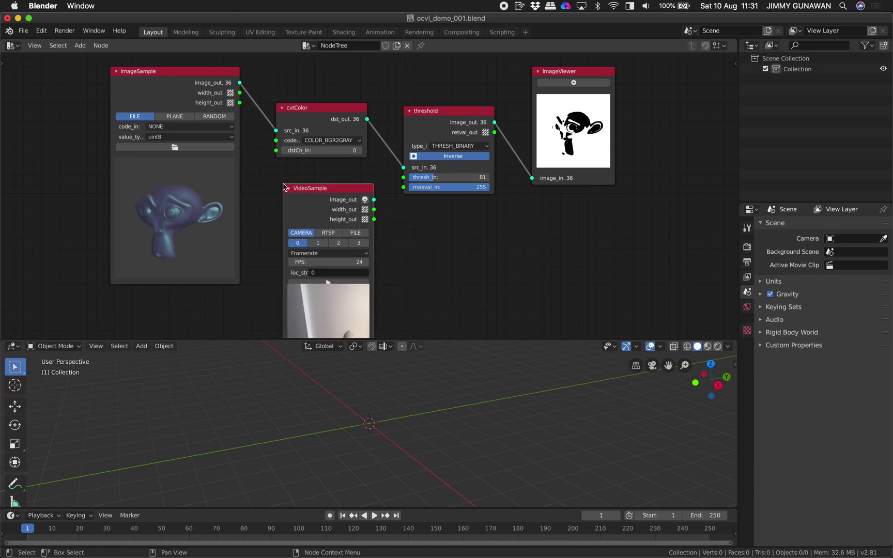
# Step: Delete the VideoSample node and save the file
pyautogui.moveTo(391, 223); pyautogui.dragTo(383, 200, button='middle')
pyautogui.scroll(-1, 384, 200)
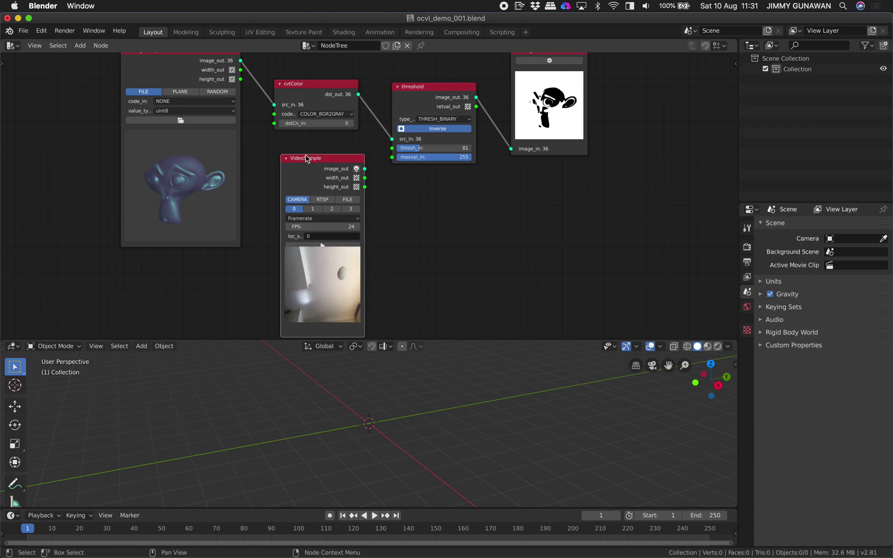
pyautogui.press('x')
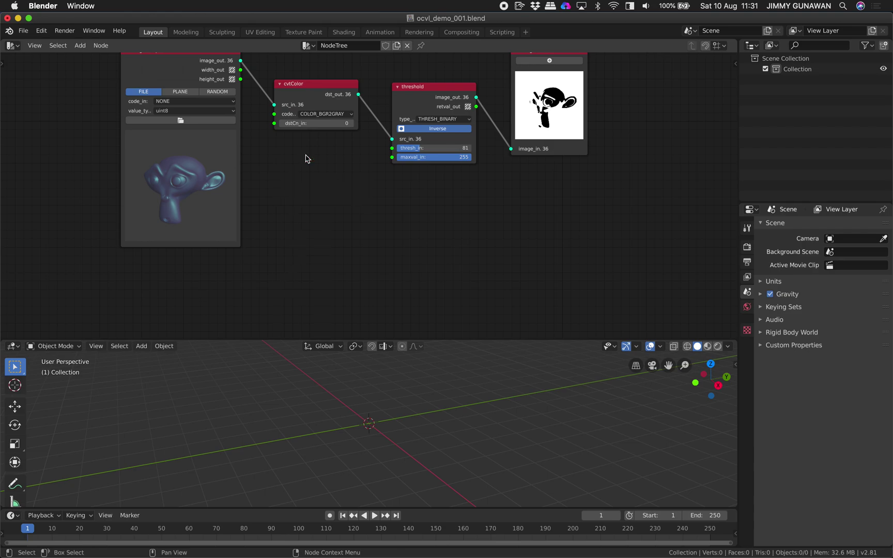
pyautogui.press('Home')
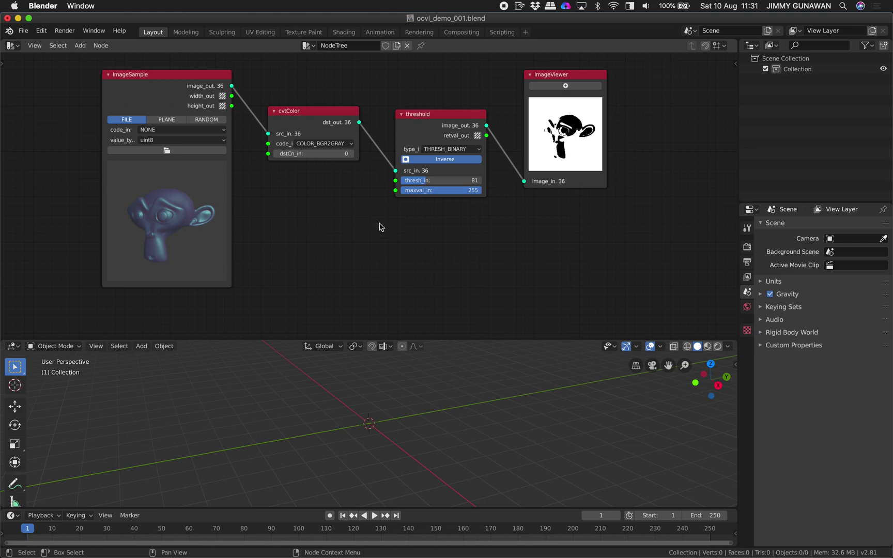
pyautogui.moveTo(371, 226); pyautogui.dragTo(374, 223, button='middle')
pyautogui.scroll(-2, 398, 239)
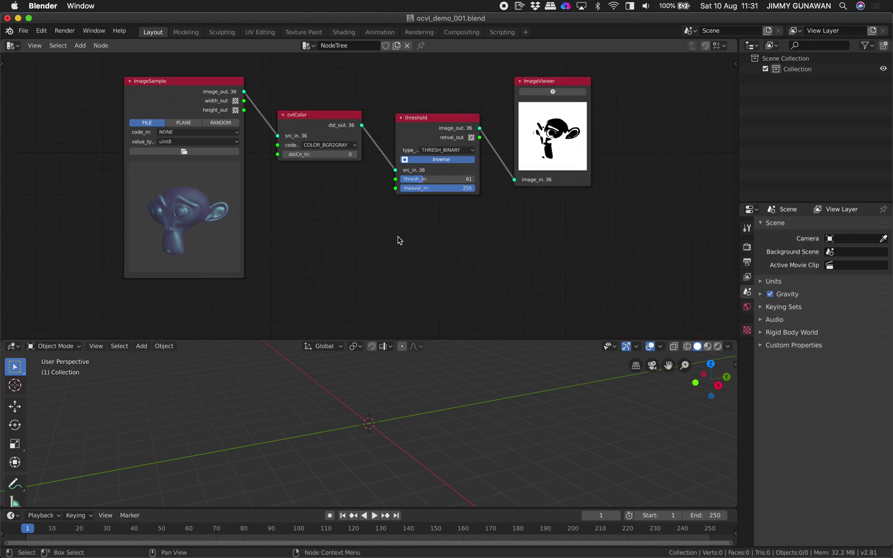
pyautogui.scroll(2, 404, 228)
pyautogui.hotkey('shift', 'a')
pyautogui.press('Escape')
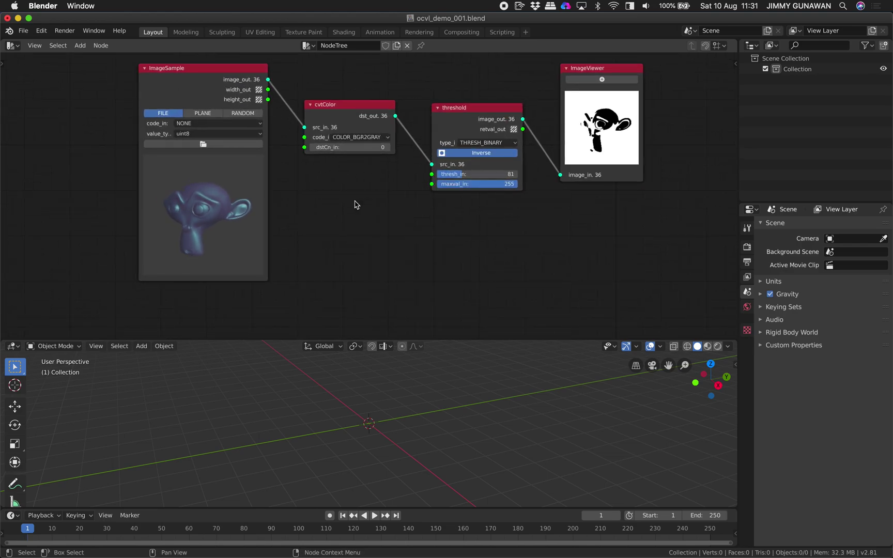
pyautogui.hotkey('ctrl', 's')
# Step: Add a circle node from the image processing Drawing category and place it below the cvtColor node
pyautogui.hotkey('shift', 'a')
pyautogui.moveTo(364, 241)
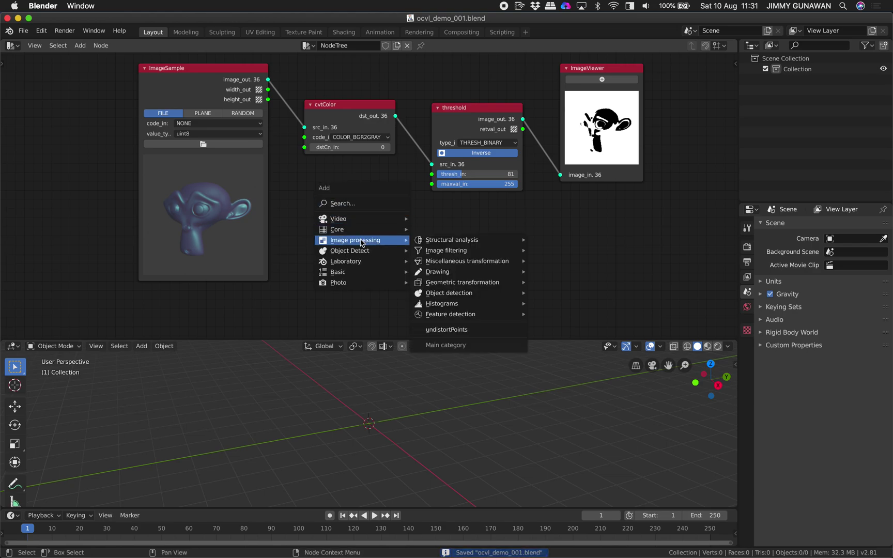
pyautogui.moveTo(448, 252)
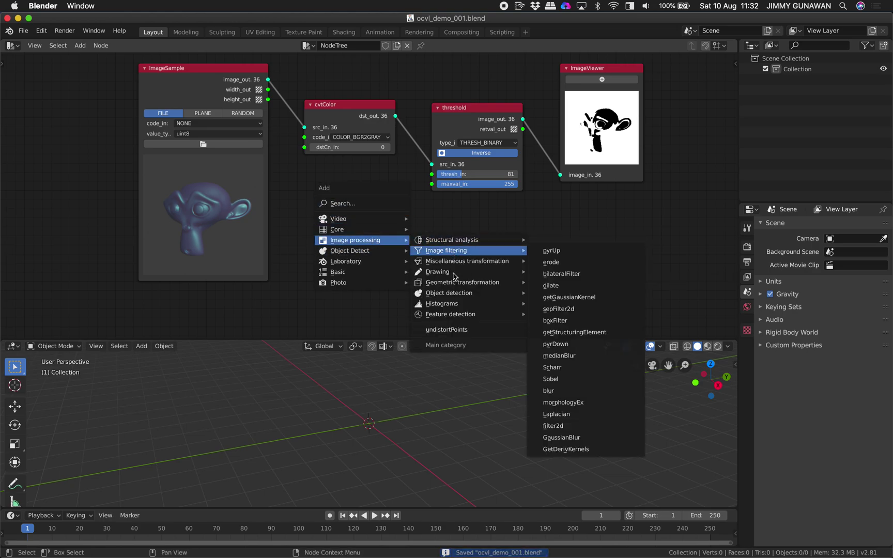
pyautogui.moveTo(453, 274)
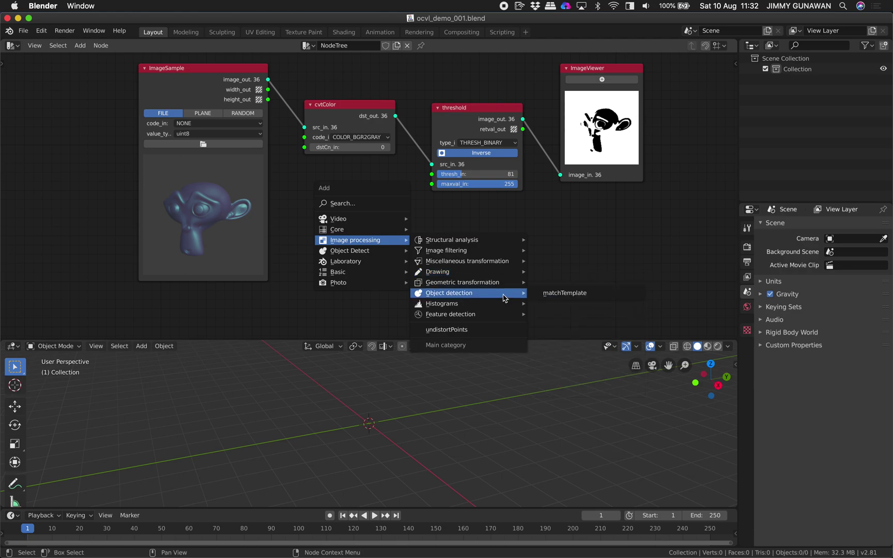
pyautogui.moveTo(491, 275)
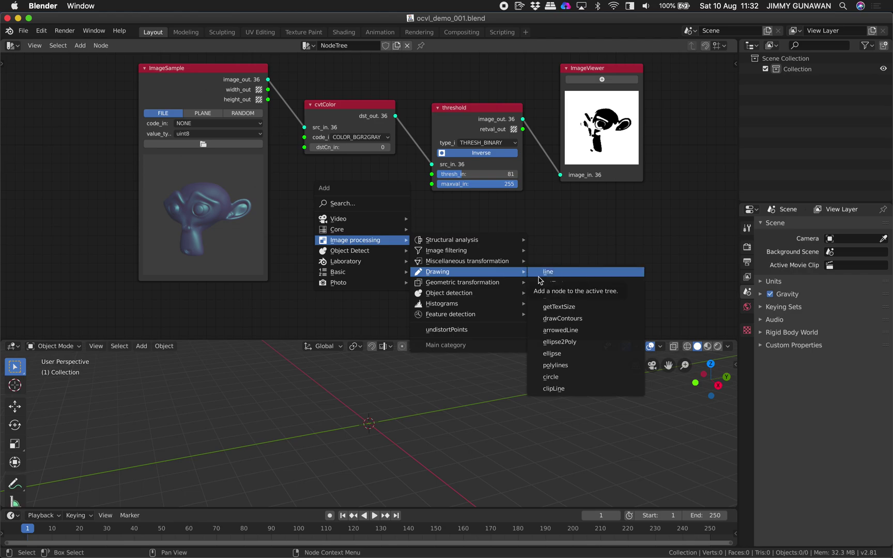
pyautogui.click(569, 378)
pyautogui.click(341, 195)
# Step: Move the threshold, cvtColor and ImageViewer nodes upward to make room around the circle node
pyautogui.moveTo(452, 122); pyautogui.dragTo(447, 89)
pyautogui.moveTo(366, 111); pyautogui.dragTo(368, 90)
pyautogui.moveTo(409, 130); pyautogui.dragTo(405, 147, button='middle')
pyautogui.moveTo(524, 159); pyautogui.dragTo(502, 162, button='middle')
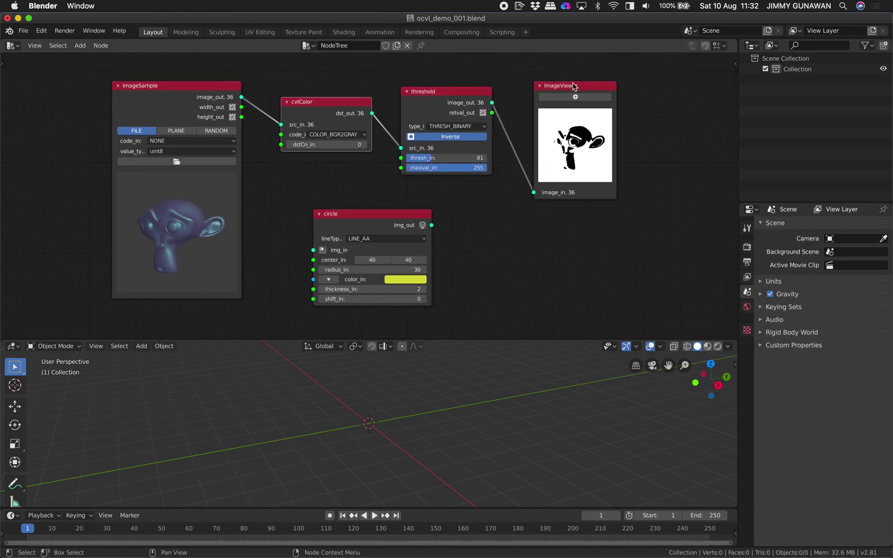
pyautogui.moveTo(572, 86); pyautogui.dragTo(575, 74)
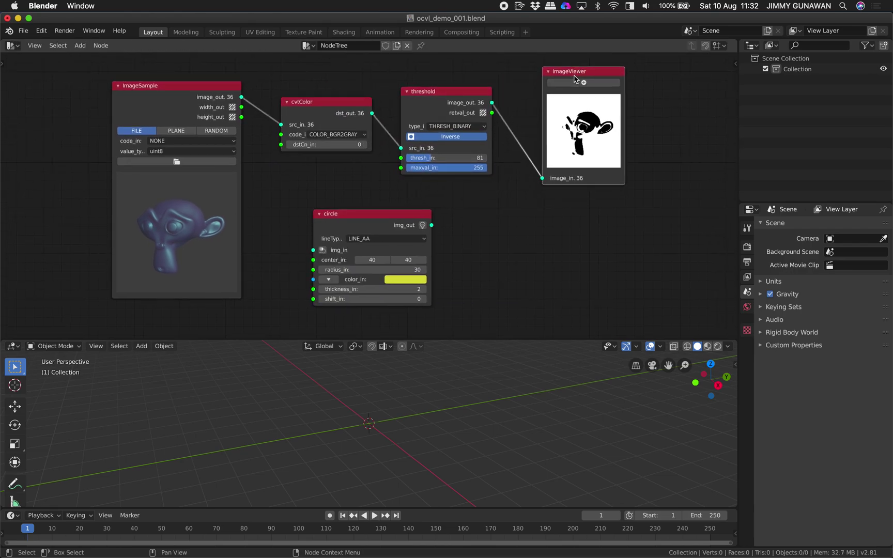
# Step: Duplicate the ImageViewer node below the original and link the circle node's img_out to the copy's image_in
pyautogui.hotkey('shift', 'd')
pyautogui.click(580, 223)
pyautogui.moveTo(477, 235); pyautogui.dragTo(481, 220, button='middle')
pyautogui.moveTo(437, 209)
pyautogui.mouseDown()
pyautogui.moveTo(554, 308)
pyautogui.moveTo(448, 203)
pyautogui.mouseUp()
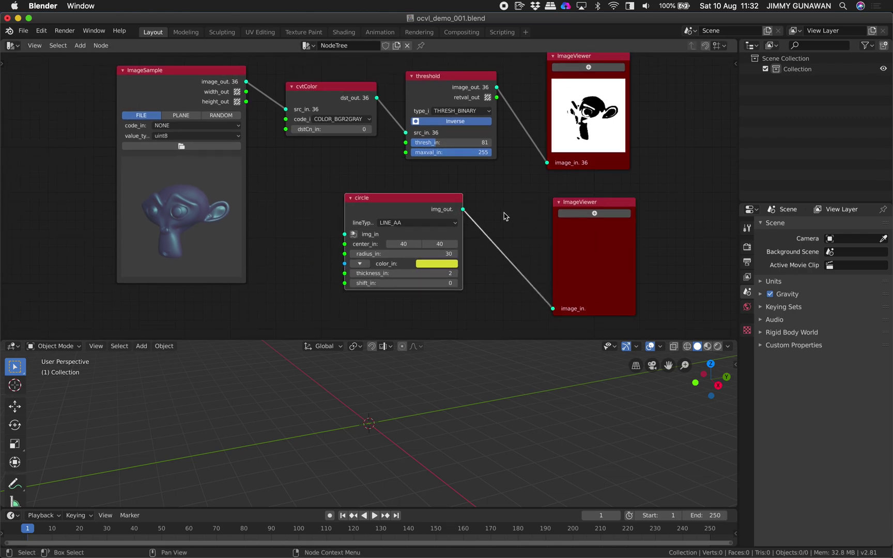
# Step: Move ImageSample aside, duplicate it, and link the copy's image_out to the circle node's img_in
pyautogui.moveTo(304, 213); pyautogui.dragTo(312, 209, button='middle')
pyautogui.moveTo(193, 83); pyautogui.dragTo(148, 76)
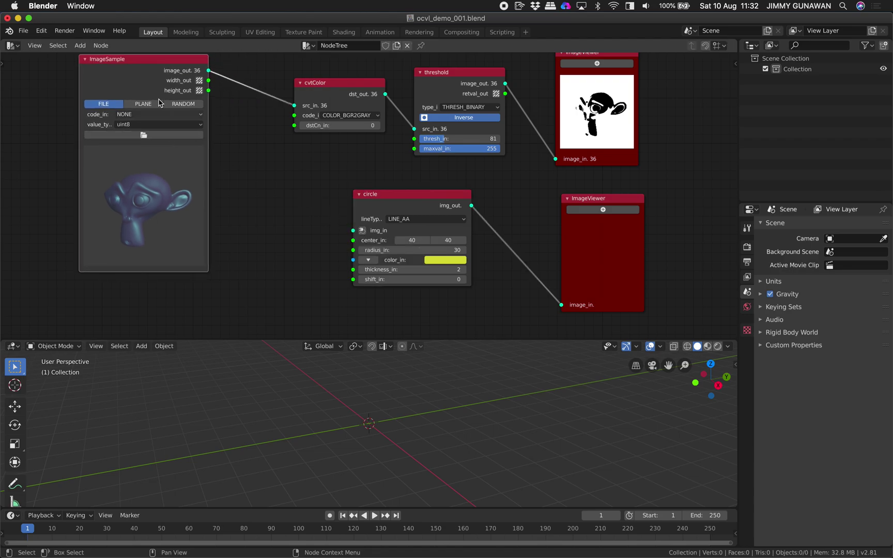
pyautogui.moveTo(140, 79); pyautogui.dragTo(69, 72)
pyautogui.hotkey('shift', 'd')
pyautogui.click(264, 158)
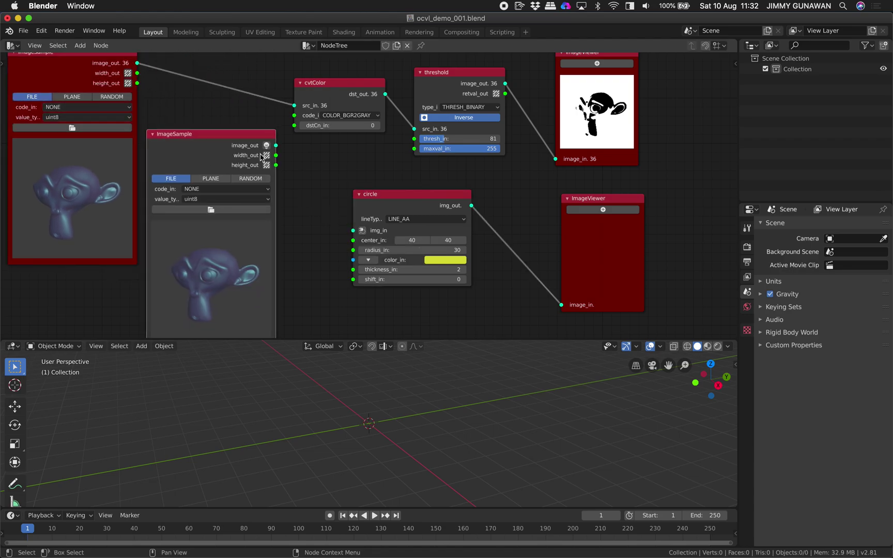
pyautogui.moveTo(277, 146); pyautogui.dragTo(356, 234)
# Step: Switch the duplicated ImageSample to PLANE and set its color_in to a very light pink
pyautogui.click(217, 180)
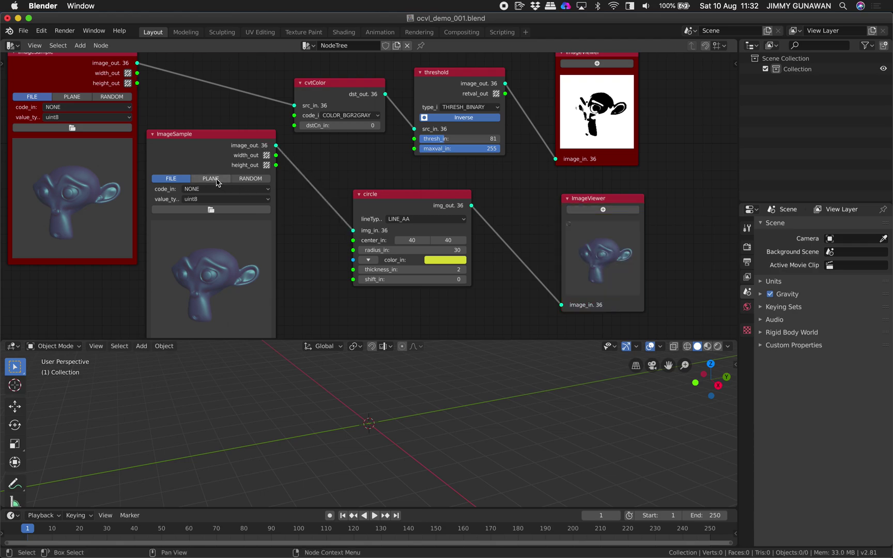
pyautogui.moveTo(284, 216); pyautogui.dragTo(302, 179, button='middle')
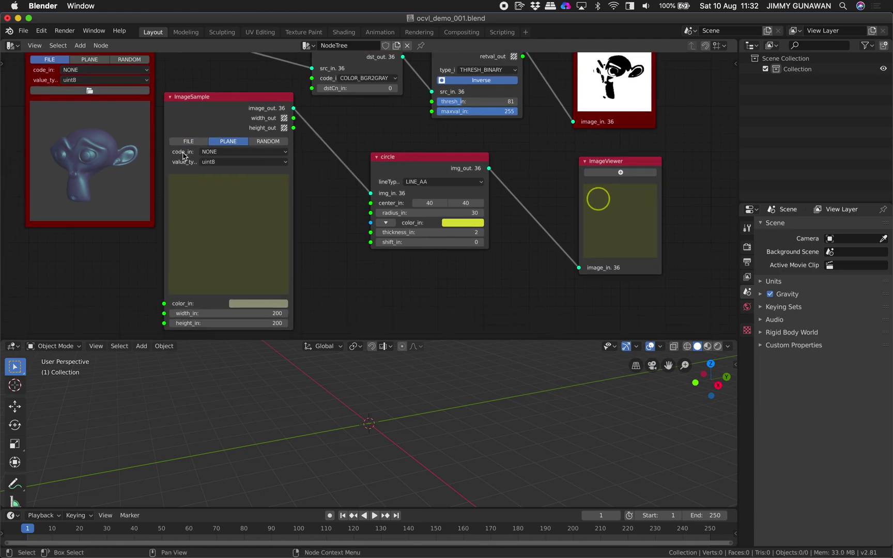
pyautogui.click(250, 304)
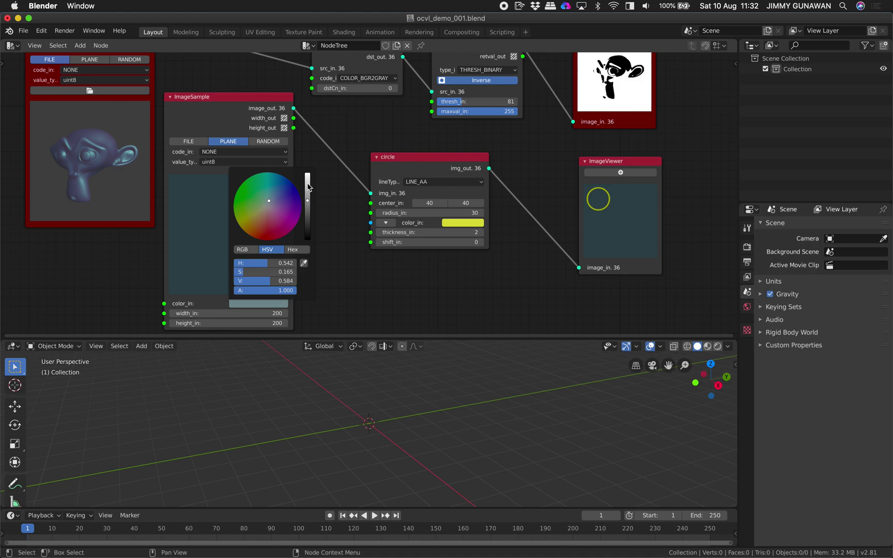
pyautogui.moveTo(308, 184); pyautogui.dragTo(308, 174)
pyautogui.moveTo(269, 200); pyautogui.dragTo(268, 208)
# Step: Switch the application window to full screen
pyautogui.moveTo(384, 205); pyautogui.dragTo(352, 218, button='middle')
pyautogui.scroll(1, 357, 217)
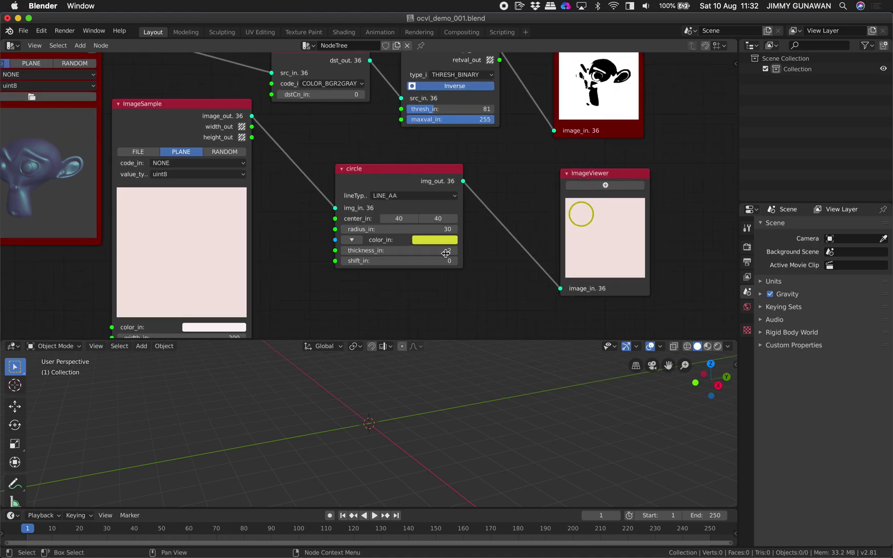
pyautogui.moveTo(644, 175); pyautogui.dragTo(619, 191, button='middle')
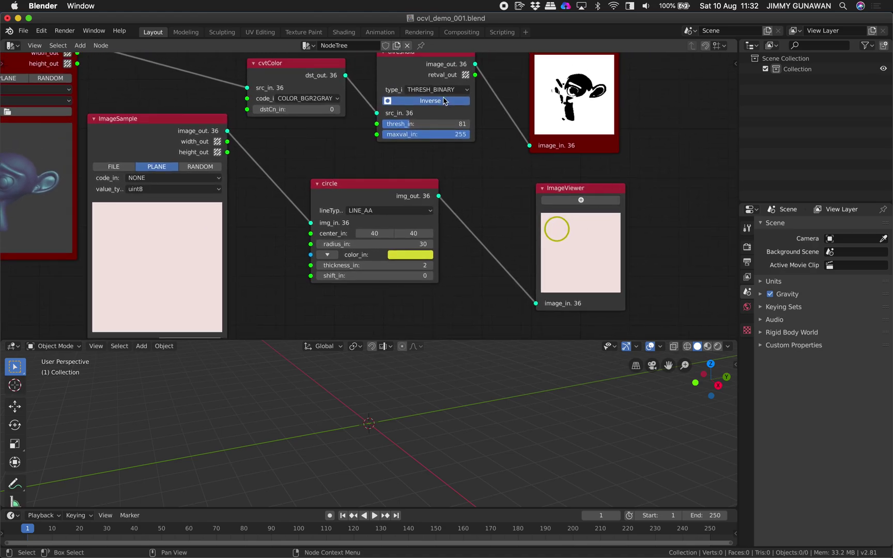
pyautogui.click(29, 18)
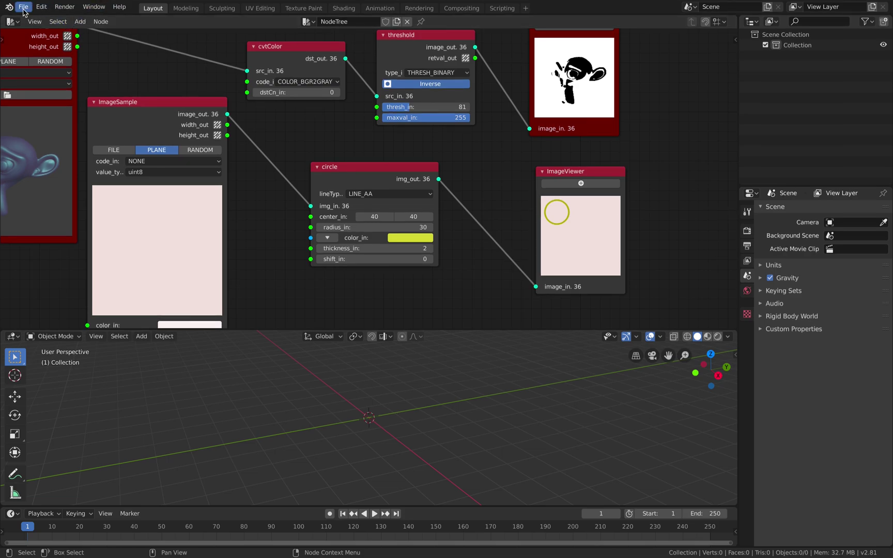
# Step: Set both center_in values of the circle node to 100
pyautogui.scroll(1, 402, 147)
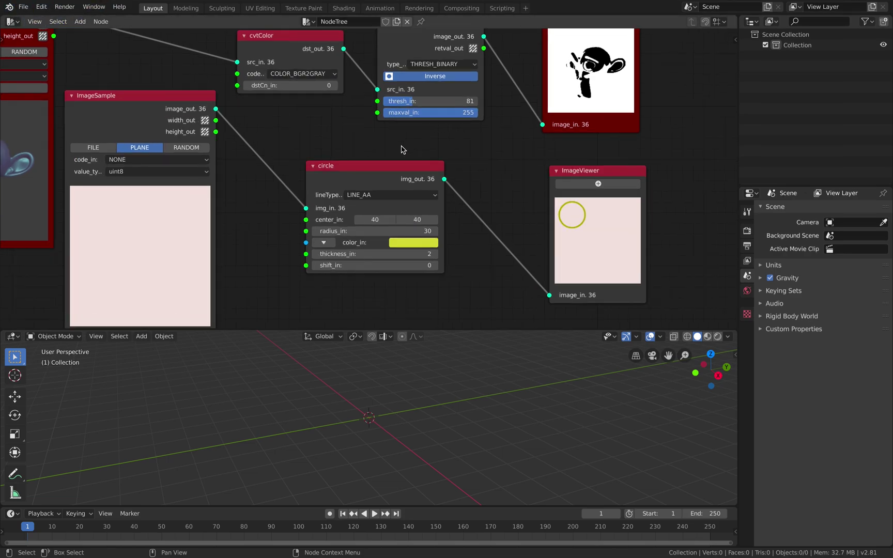
pyautogui.scroll(-1, 457, 184)
pyautogui.moveTo(458, 185); pyautogui.dragTo(493, 194, button='middle')
pyautogui.moveTo(419, 204); pyautogui.dragTo(423, 206, button='middle')
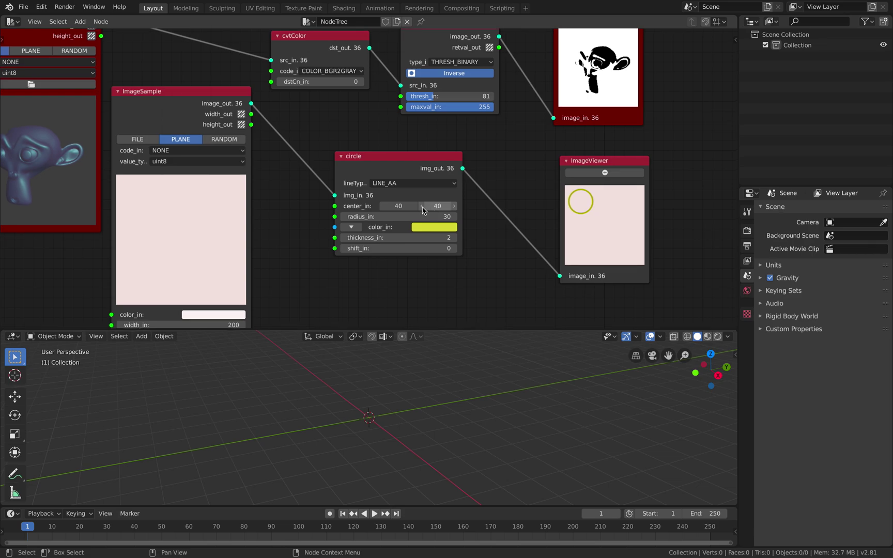
pyautogui.moveTo(399, 204); pyautogui.dragTo(422, 206)
pyautogui.doubleClick(404, 205)
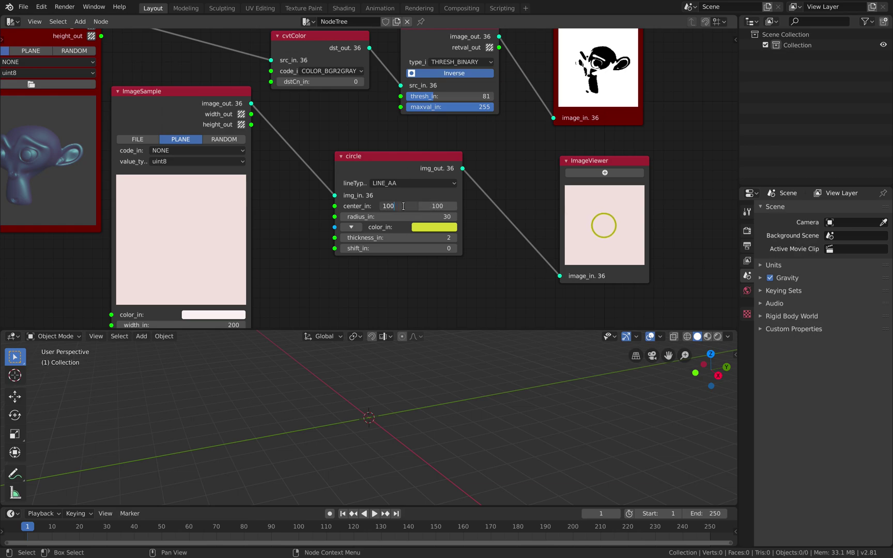
pyautogui.write('100')
pyautogui.press('Return')
# Step: Set the circle node's radius_in to 59 and its color_in to orange, and save the file
pyautogui.scroll(-1, 279, 283)
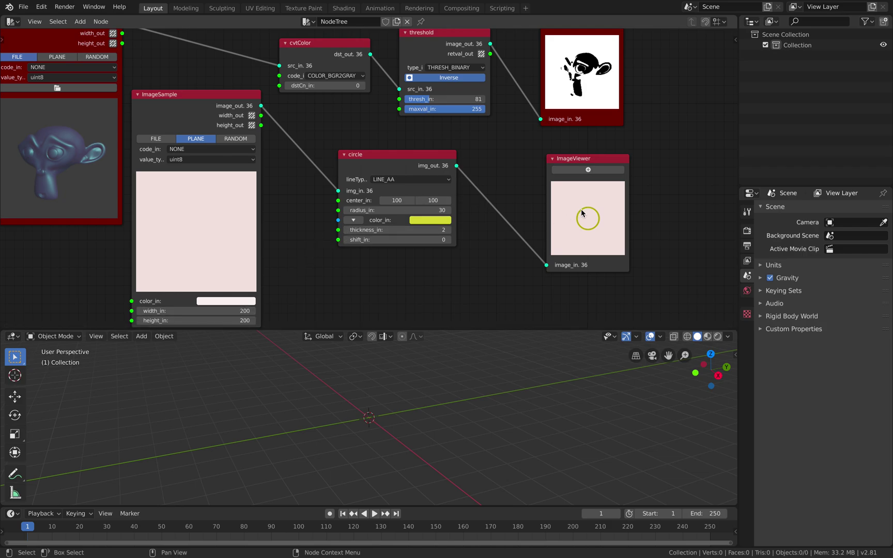
pyautogui.scroll(1, 527, 215)
pyautogui.scroll(1, 514, 209)
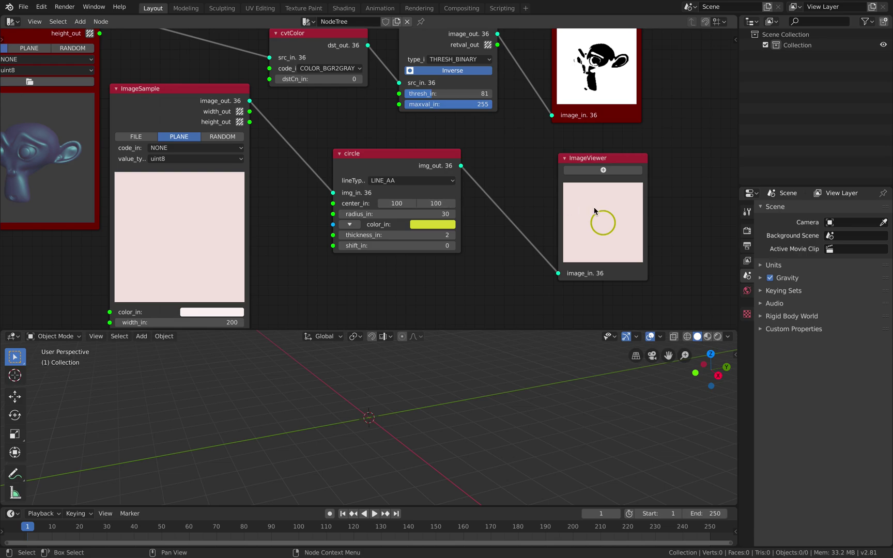
pyautogui.moveTo(453, 221)
pyautogui.mouseDown()
pyautogui.moveTo(482, 221)
pyautogui.moveTo(452, 218)
pyautogui.mouseUp()
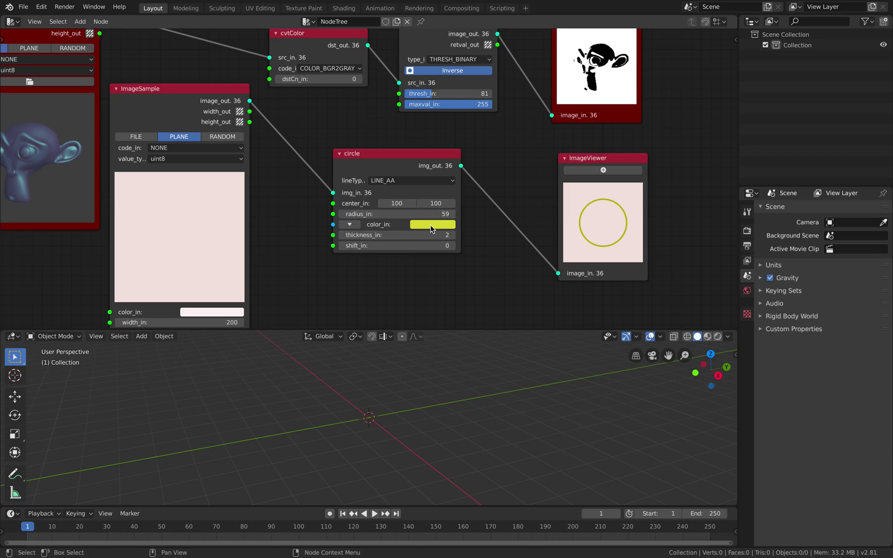
pyautogui.click(432, 226)
pyautogui.moveTo(455, 138)
pyautogui.mouseDown()
pyautogui.moveTo(458, 129)
pyautogui.moveTo(439, 139)
pyautogui.mouseUp()
pyautogui.hotkey('ctrl', 's')
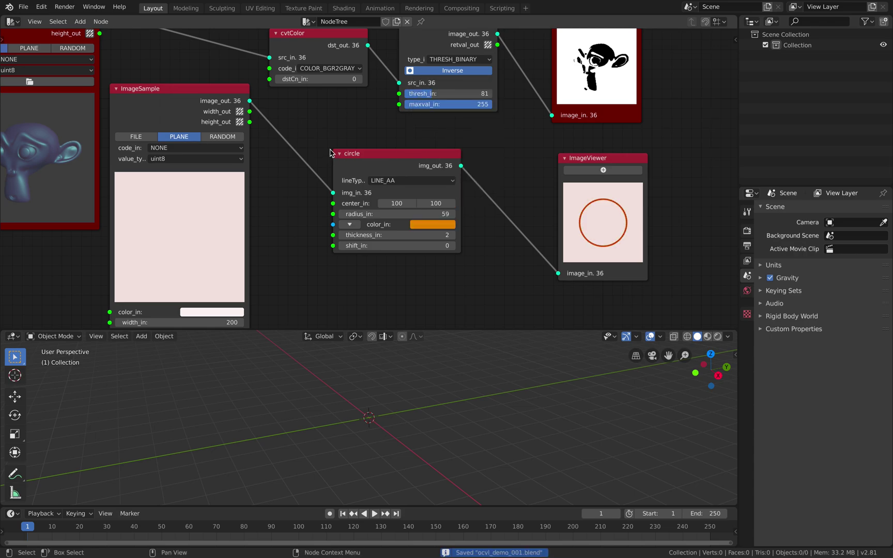
# Step: Set the circle node's radius_in to 60 and thickness_in to 10, and save the file
pyautogui.click(452, 213)
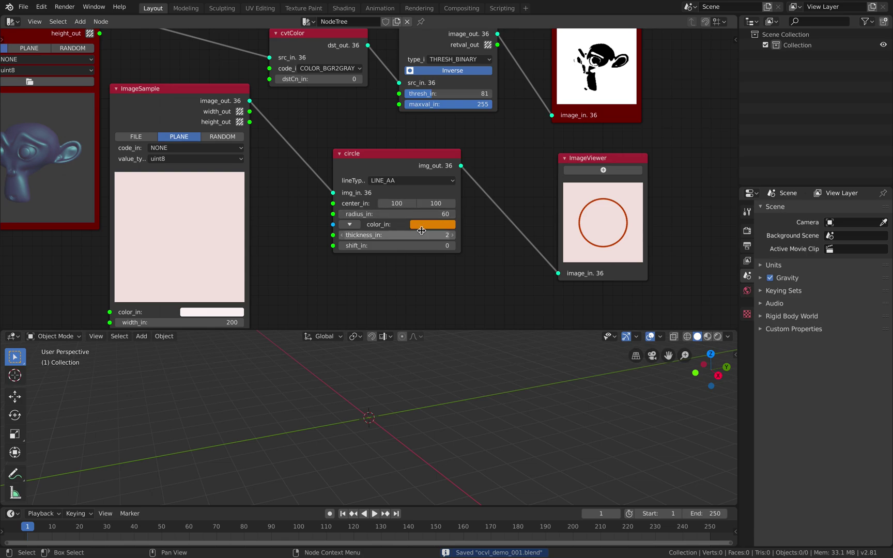
pyautogui.moveTo(419, 232); pyautogui.dragTo(439, 232)
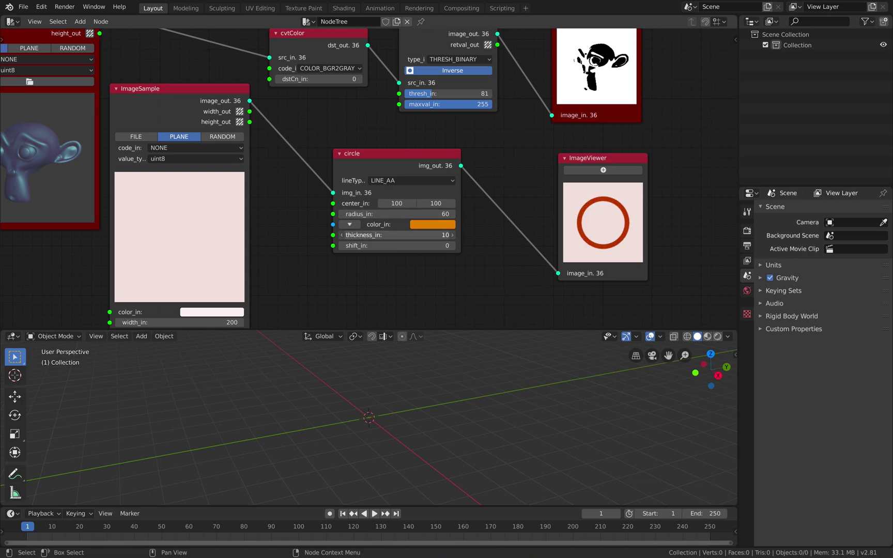
pyautogui.hotkey('ctrl', 's')
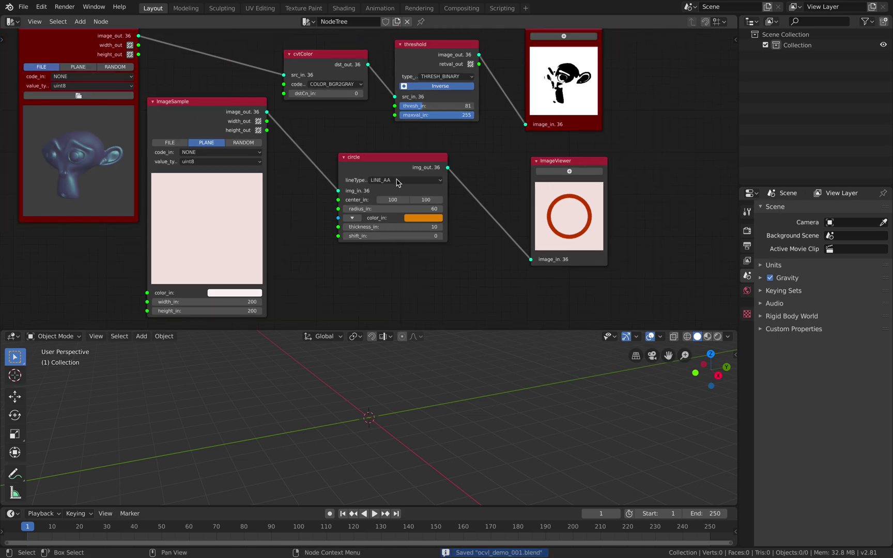
# Step: Set the circle node's shift_in to 2
pyautogui.moveTo(435, 249); pyautogui.dragTo(441, 242)
pyautogui.click(455, 240)
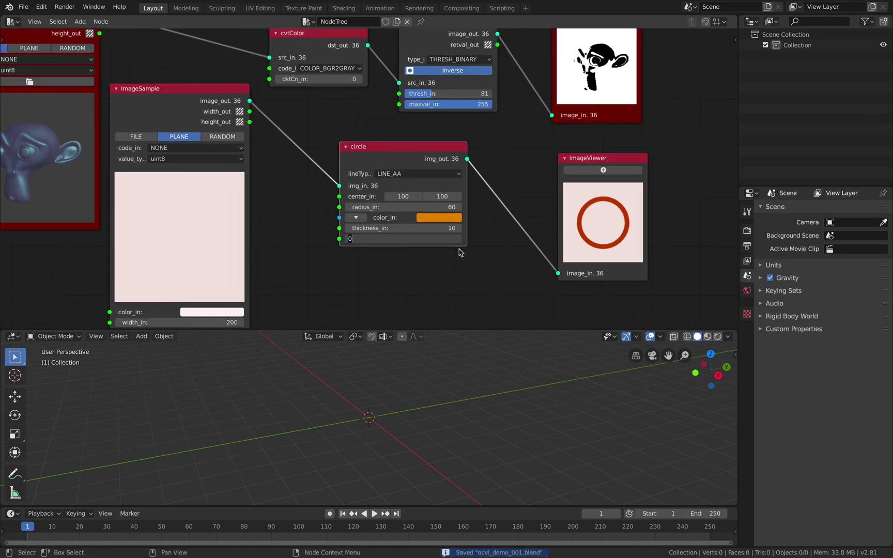
pyautogui.click(459, 249)
pyautogui.moveTo(459, 241); pyautogui.dragTo(468, 241)
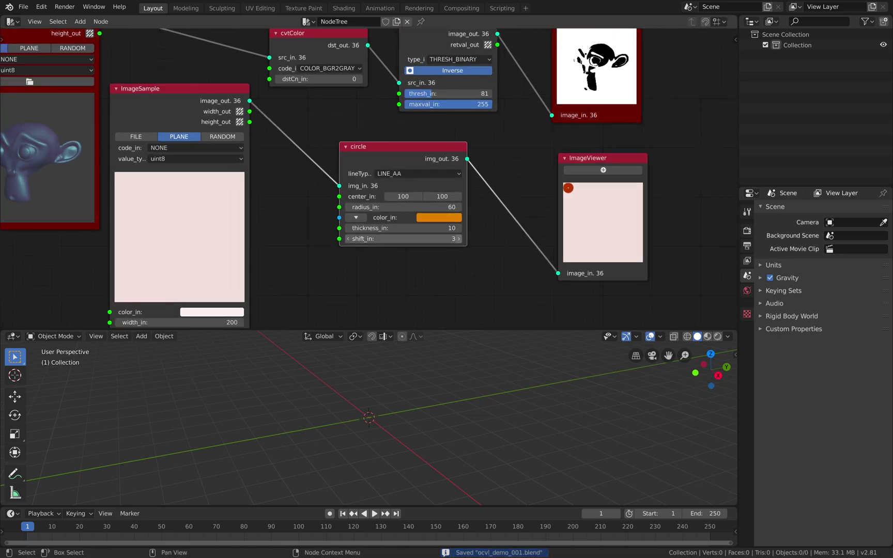
pyautogui.click(349, 240)
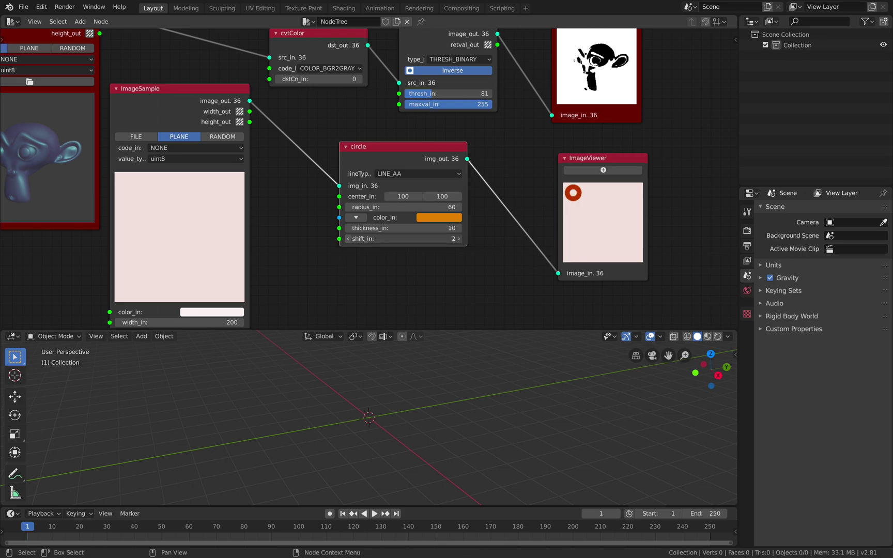
pyautogui.click(348, 240)
pyautogui.click(458, 240)
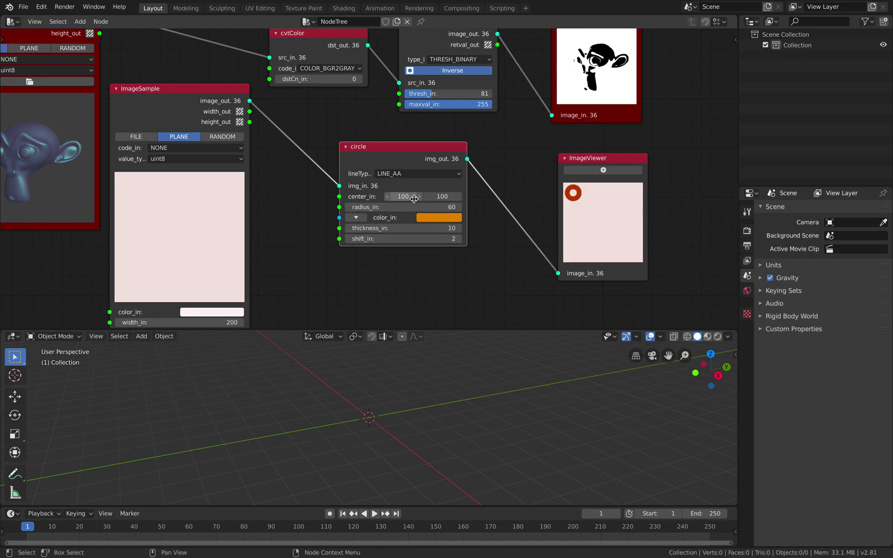
# Step: Set both center_in values of the circle node to 400
pyautogui.moveTo(414, 199); pyautogui.dragTo(631, 199)
pyautogui.moveTo(443, 194); pyautogui.dragTo(466, 196)
pyautogui.click(409, 196)
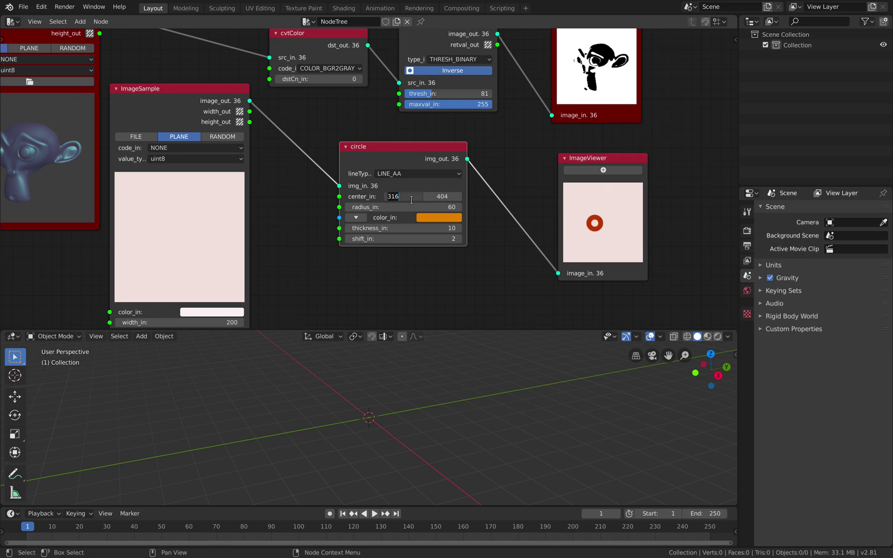
pyautogui.write('400')
pyautogui.press('Tab')
pyautogui.write('400')
pyautogui.press('Return')
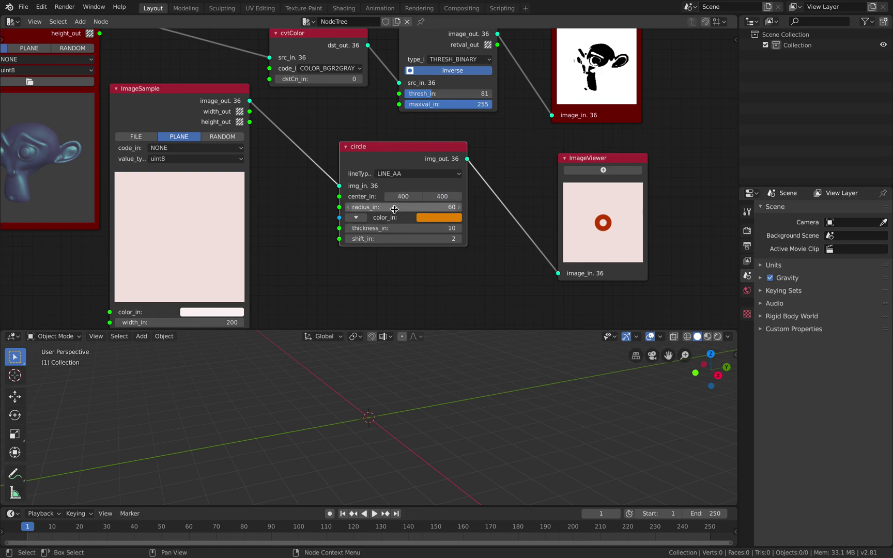
# Step: Set the circle node's radius_in to 52 and save the file
pyautogui.moveTo(394, 209); pyautogui.dragTo(405, 209)
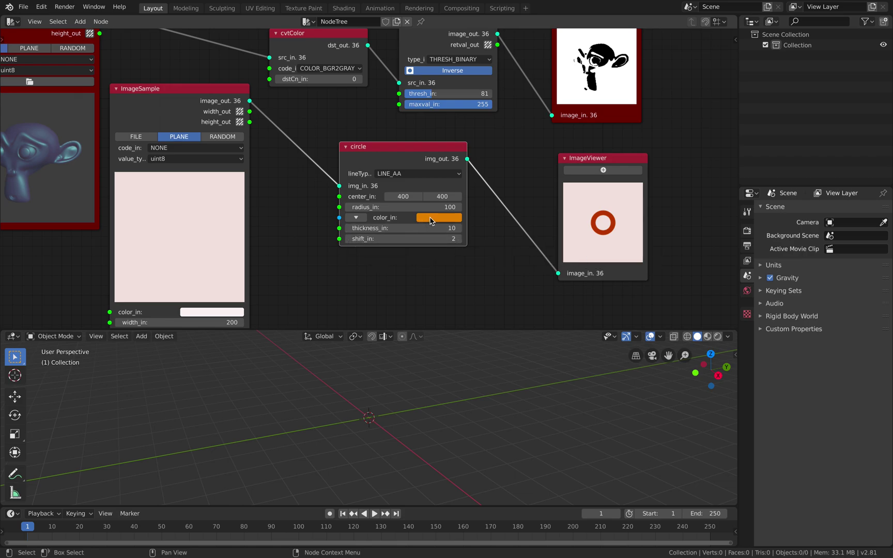
pyautogui.moveTo(434, 205); pyautogui.dragTo(416, 206)
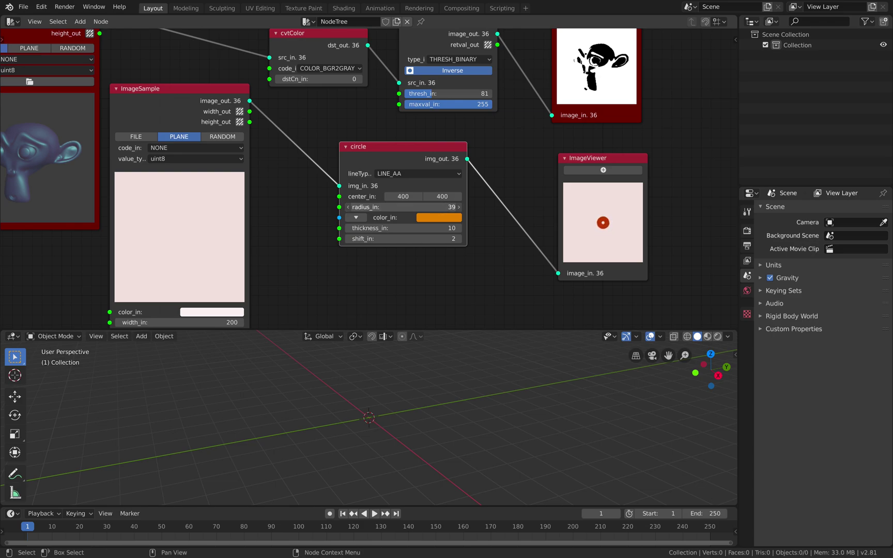
pyautogui.hotkey('ctrl', 's')
# Step: Duplicate the circle node and insert the copy between the original and the ImageViewer
pyautogui.hotkey('shift', 'd')
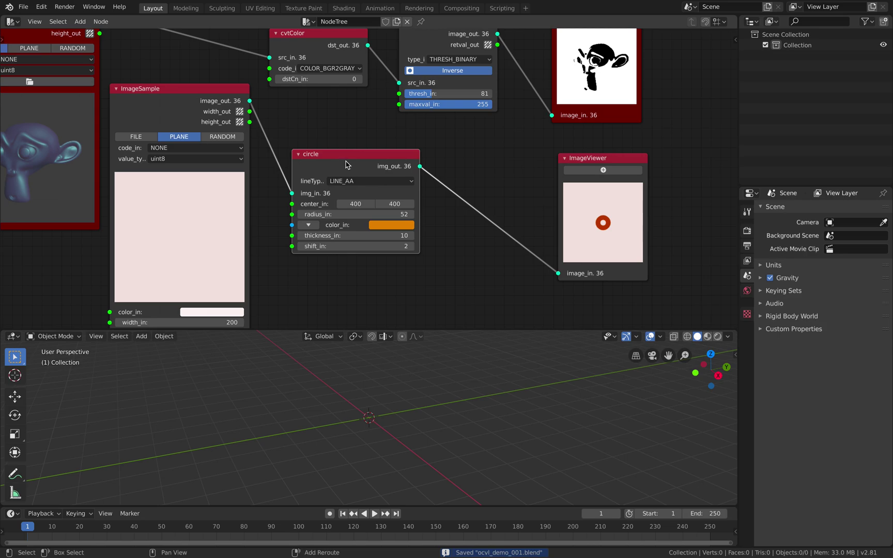
pyautogui.click(487, 168)
pyautogui.moveTo(461, 146); pyautogui.dragTo(378, 147, button='middle')
pyautogui.scroll(1, 429, 187)
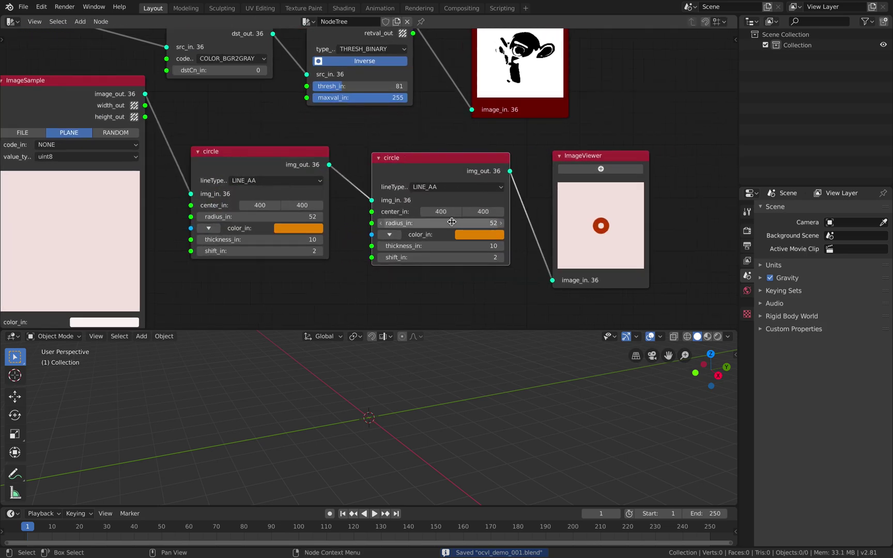
# Step: Set the second circle node's radius_in to 100 and thickness_in to 5, and save the file
pyautogui.moveTo(451, 223); pyautogui.dragTo(480, 223)
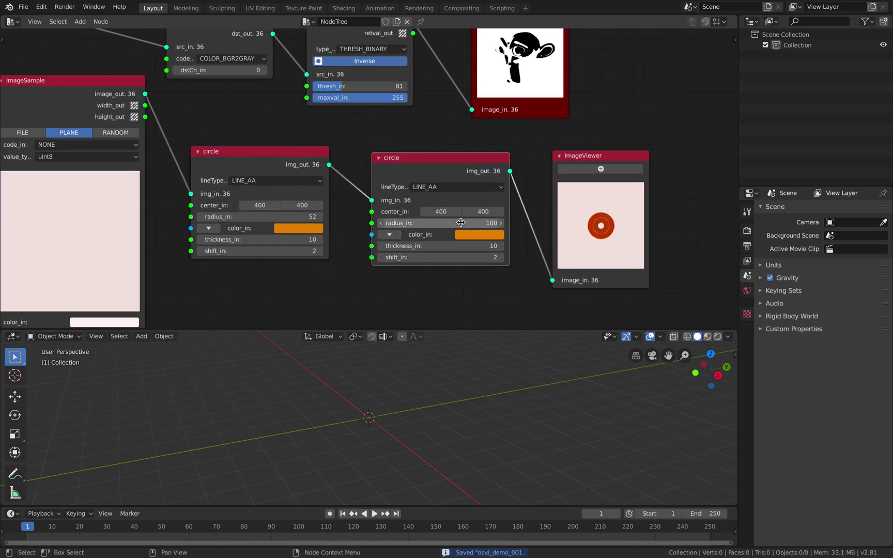
pyautogui.moveTo(460, 243); pyautogui.dragTo(455, 243)
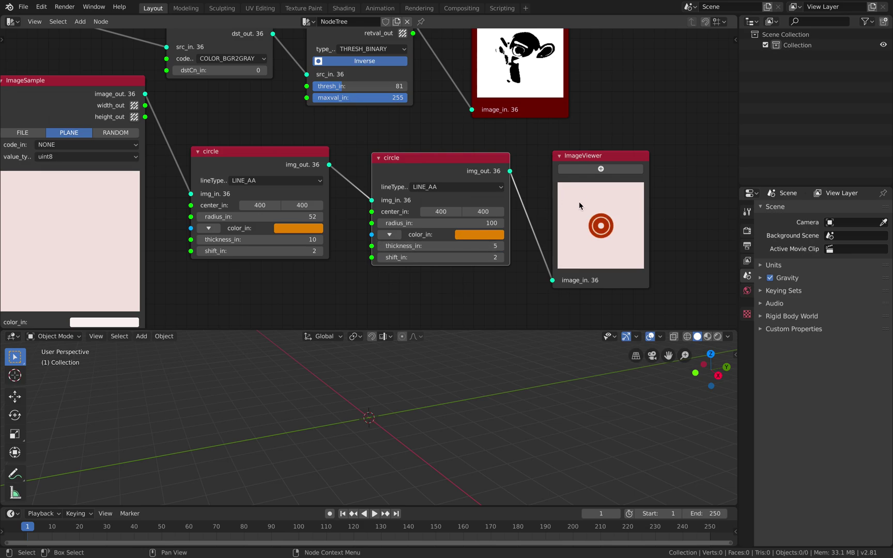
pyautogui.hotkey('ctrl', 's')
# Step: Move the second circle node closer to the first one to make room before the ImageViewer
pyautogui.moveTo(536, 180); pyautogui.dragTo(522, 169, button='middle')
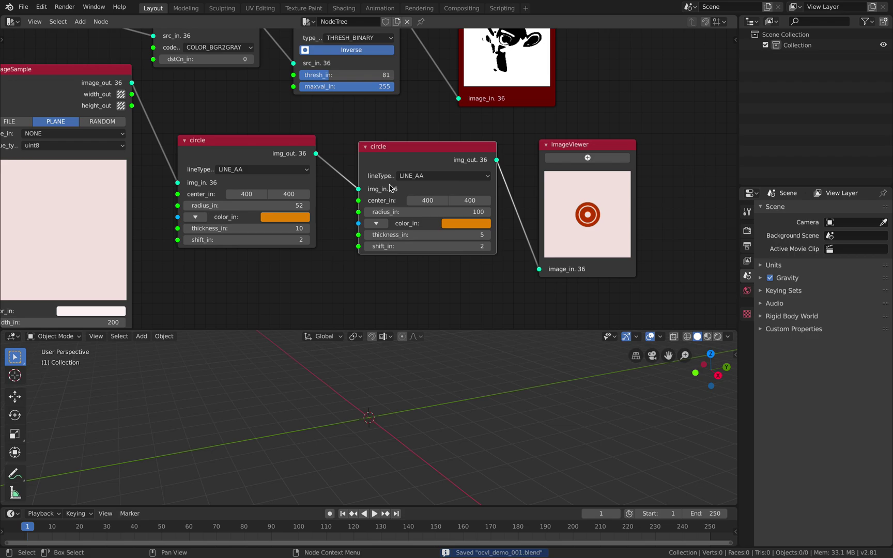
pyautogui.moveTo(439, 164); pyautogui.dragTo(424, 168)
pyautogui.moveTo(423, 171); pyautogui.dragTo(342, 169, button='middle')
pyautogui.hotkey('shift', 'd')
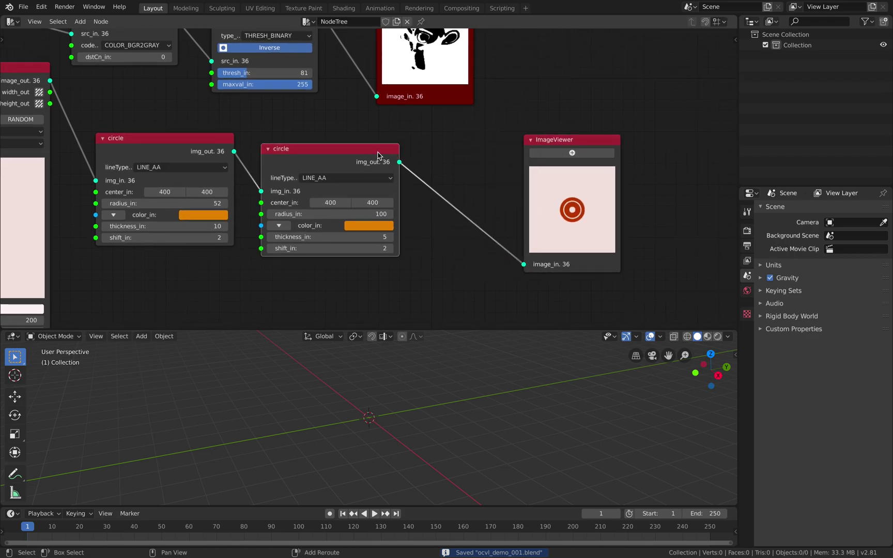
pyautogui.click(532, 156)
pyautogui.moveTo(528, 154); pyautogui.dragTo(464, 140, button='middle')
pyautogui.click(452, 181)
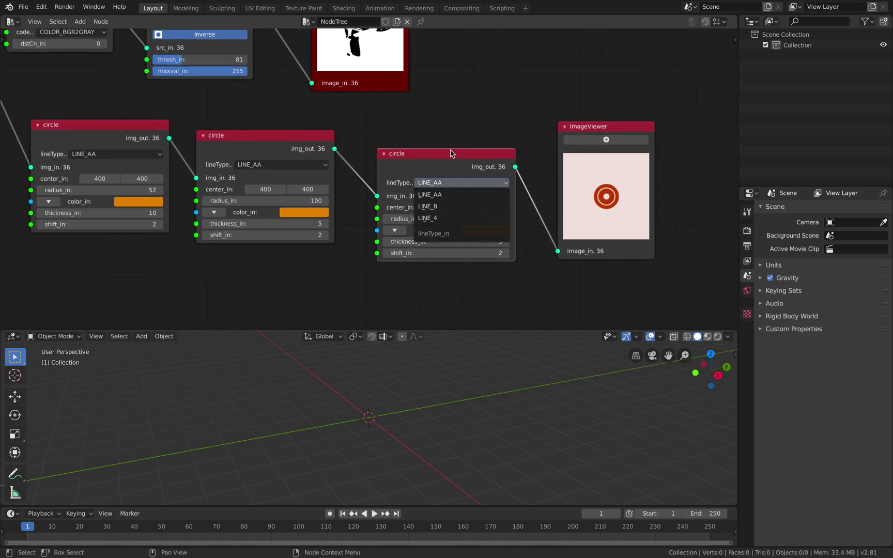
pyautogui.click(448, 152)
pyautogui.press('x')
# Step: Add a line drawing node and link it between the second circle node and the ImageViewer
pyautogui.hotkey('shift', 'a')
pyautogui.moveTo(419, 158)
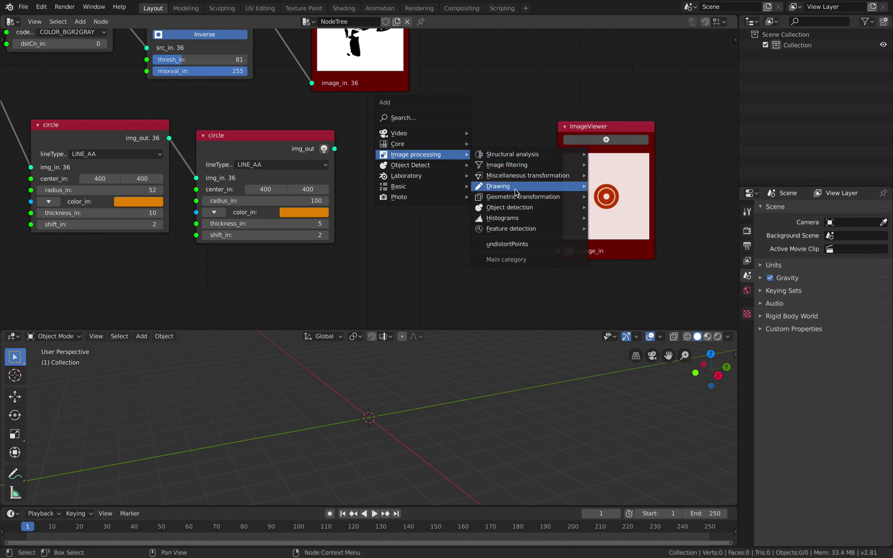
pyautogui.moveTo(516, 188)
pyautogui.click(604, 188)
pyautogui.click(347, 127)
pyautogui.moveTo(335, 148); pyautogui.dragTo(362, 163)
pyautogui.moveTo(396, 129); pyautogui.dragTo(415, 147)
pyautogui.moveTo(488, 152); pyautogui.dragTo(563, 253)
pyautogui.moveTo(524, 205); pyautogui.dragTo(471, 201, button='middle')
pyautogui.scroll(1, 472, 201)
pyautogui.scroll(1, 464, 191)
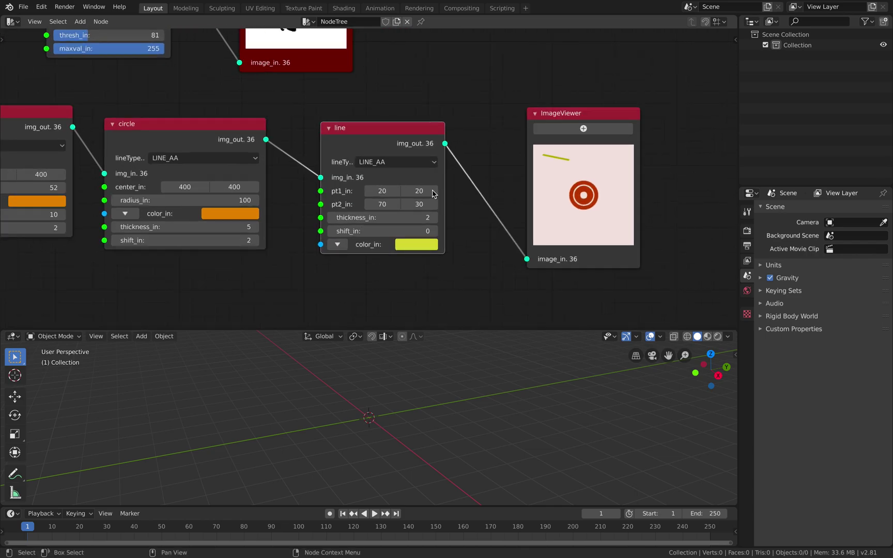
# Step: Set the line node's pt1_in to 72, 62, its pt2_in to 98, 72 and its thickness_in to 9
pyautogui.moveTo(421, 192); pyautogui.dragTo(396, 192)
pyautogui.moveTo(419, 205); pyautogui.dragTo(384, 204)
pyautogui.moveTo(420, 204)
pyautogui.mouseDown()
pyautogui.moveTo(427, 204)
pyautogui.moveTo(393, 205)
pyautogui.moveTo(387, 191)
pyautogui.moveTo(421, 191)
pyautogui.mouseUp()
pyautogui.moveTo(419, 204); pyautogui.dragTo(424, 204)
pyautogui.moveTo(382, 204); pyautogui.dragTo(393, 205)
pyautogui.moveTo(391, 191); pyautogui.dragTo(389, 218)
pyautogui.press('g')
pyautogui.click(408, 209)
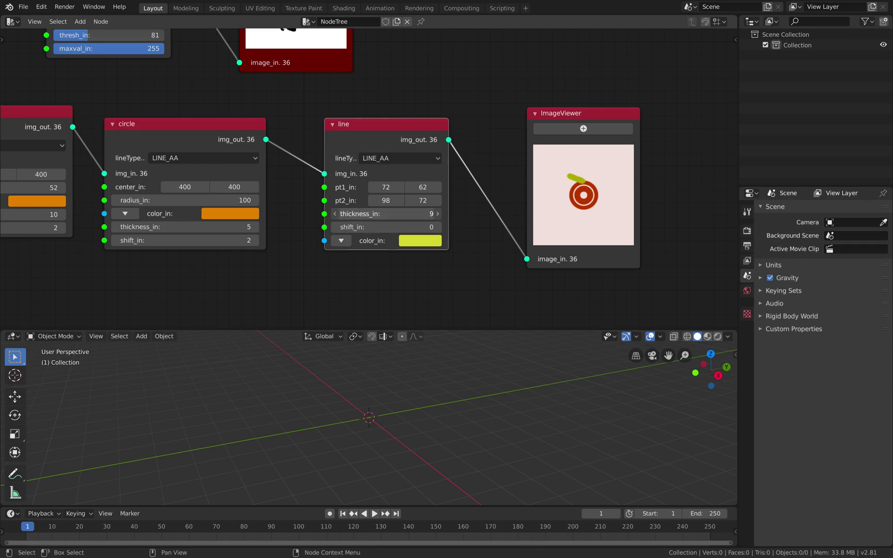
# Step: Set the line node's color_in to dark orange and its pt1_in to 68, 52
pyautogui.click(414, 239)
pyautogui.moveTo(451, 135)
pyautogui.mouseDown()
pyautogui.moveTo(443, 154)
pyautogui.moveTo(433, 145)
pyautogui.mouseUp()
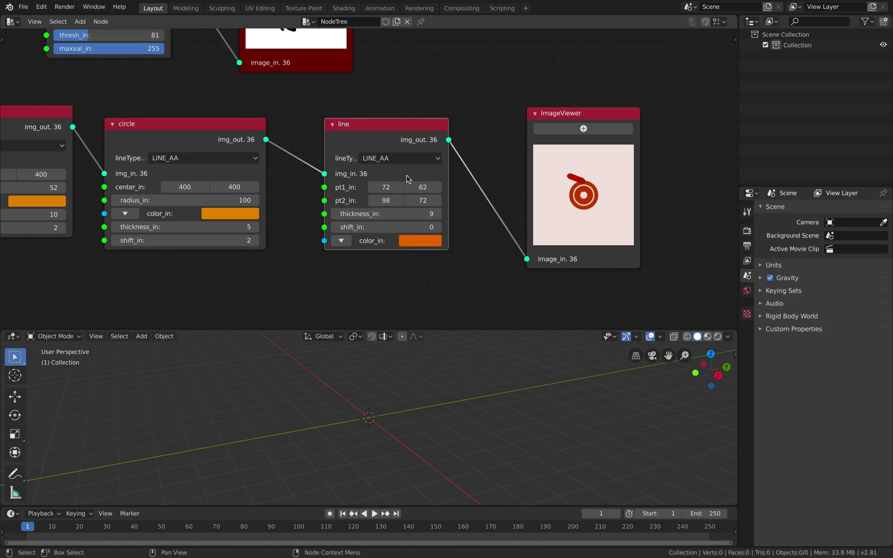
pyautogui.moveTo(385, 188); pyautogui.dragTo(429, 200)
# Step: Duplicate the line node into the link before the ImageViewer and set the copy's pt1_in to 54, 72
pyautogui.hotkey('shift', 'd')
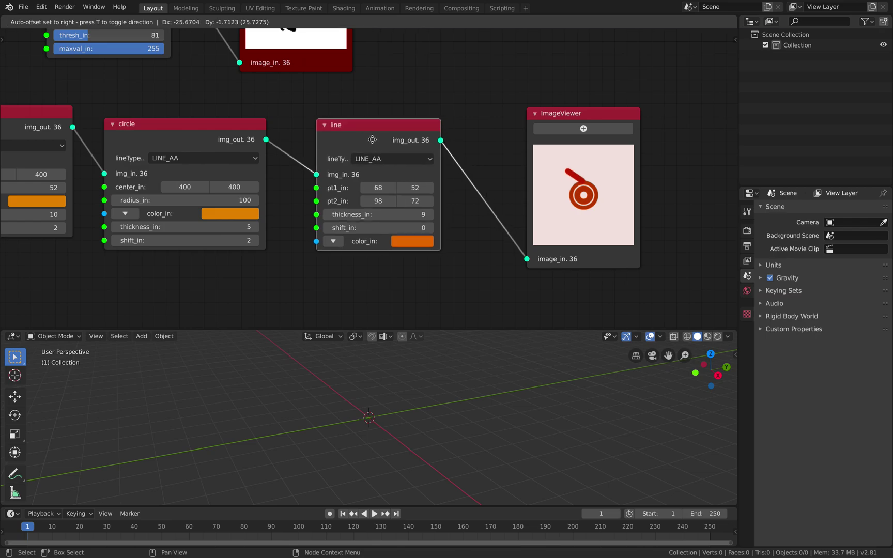
pyautogui.click(494, 143)
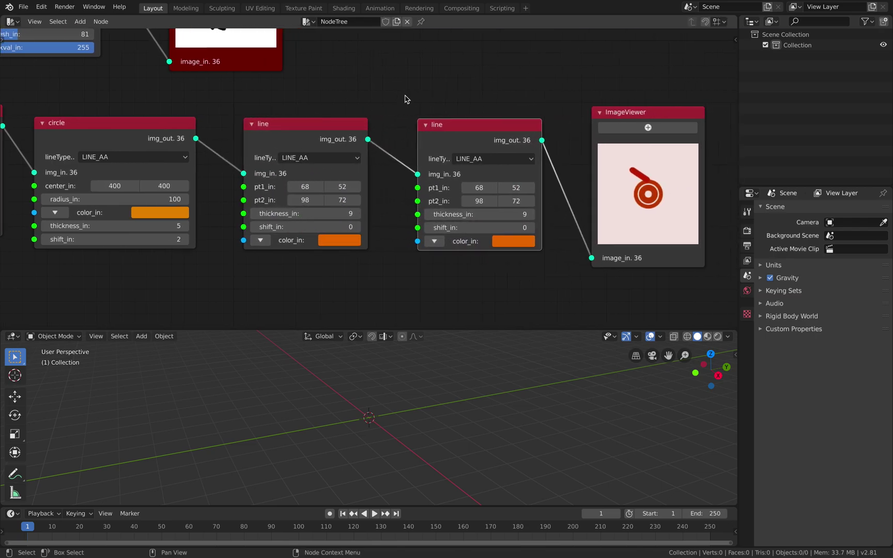
pyautogui.moveTo(480, 187); pyautogui.dragTo(526, 188)
pyautogui.moveTo(480, 187); pyautogui.dragTo(475, 187)
# Step: Duplicate the second line node and insert the copy as a third line node before the ImageViewer
pyautogui.moveTo(478, 129); pyautogui.dragTo(456, 130)
pyautogui.moveTo(439, 115); pyautogui.dragTo(352, 107, button='middle')
pyautogui.hotkey('shift', 'd')
pyautogui.click(493, 113)
pyautogui.moveTo(592, 105); pyautogui.dragTo(505, 97, button='middle')
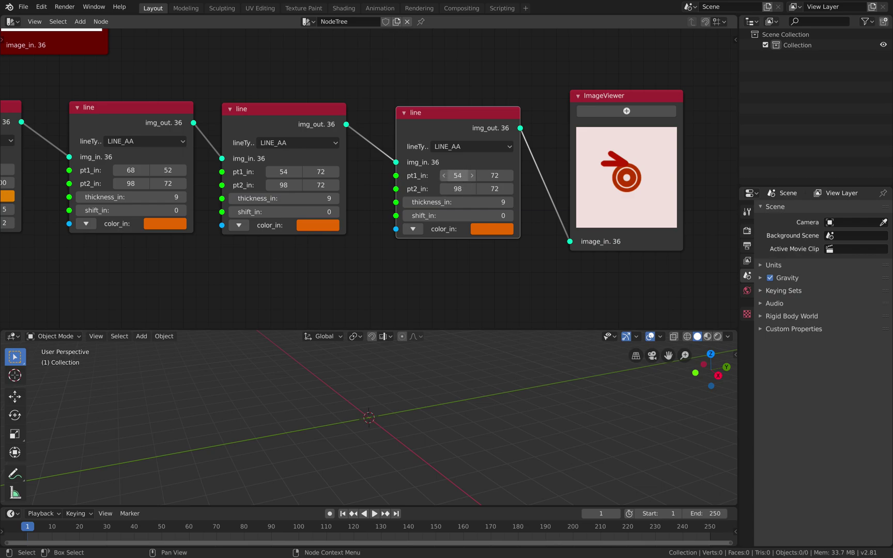
# Step: Set the third line node's pt1_in to 52, 92 and save the file
pyautogui.moveTo(457, 175)
pyautogui.mouseDown()
pyautogui.moveTo(478, 175)
pyautogui.moveTo(455, 175)
pyautogui.mouseUp()
pyautogui.moveTo(494, 175); pyautogui.dragTo(467, 175)
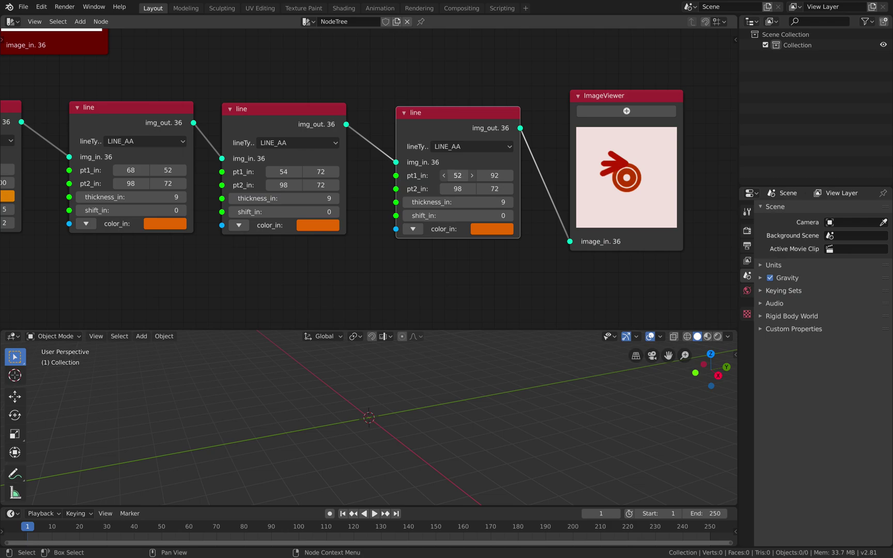
pyautogui.moveTo(504, 89); pyautogui.dragTo(441, 93, button='middle')
pyautogui.hotkey('ctrl', 's')
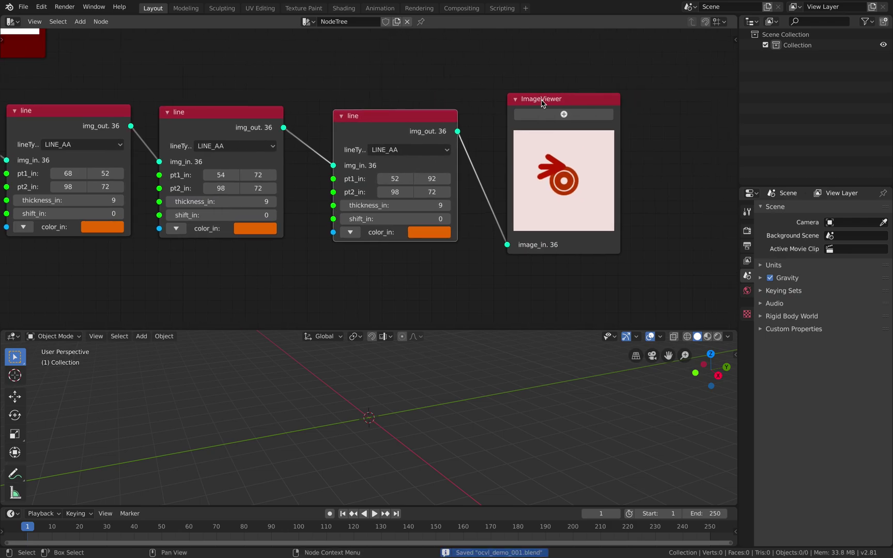
# Step: Move the ImageViewer aside and insert a putText drawing node between it and the third line node
pyautogui.moveTo(542, 100); pyautogui.dragTo(577, 81)
pyautogui.moveTo(508, 102); pyautogui.dragTo(425, 103, button='middle')
pyautogui.hotkey('shift', 'a')
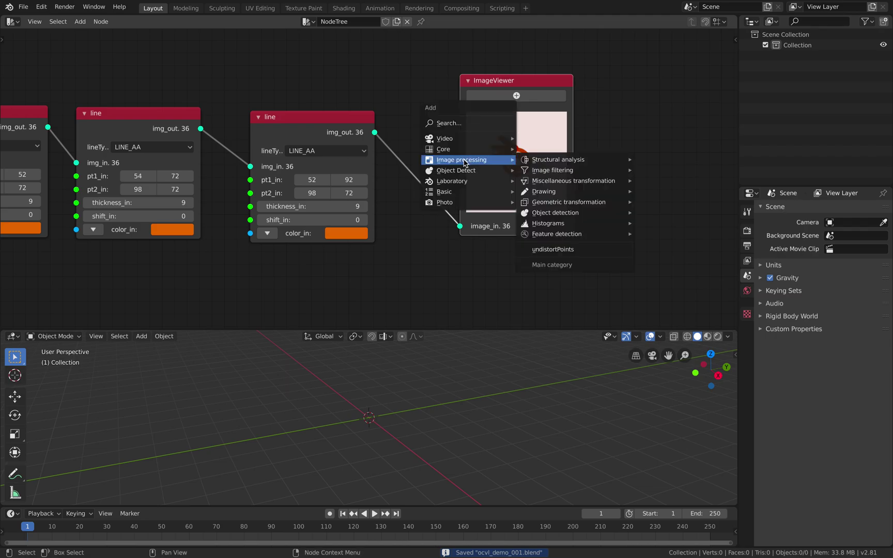
pyautogui.moveTo(619, 197)
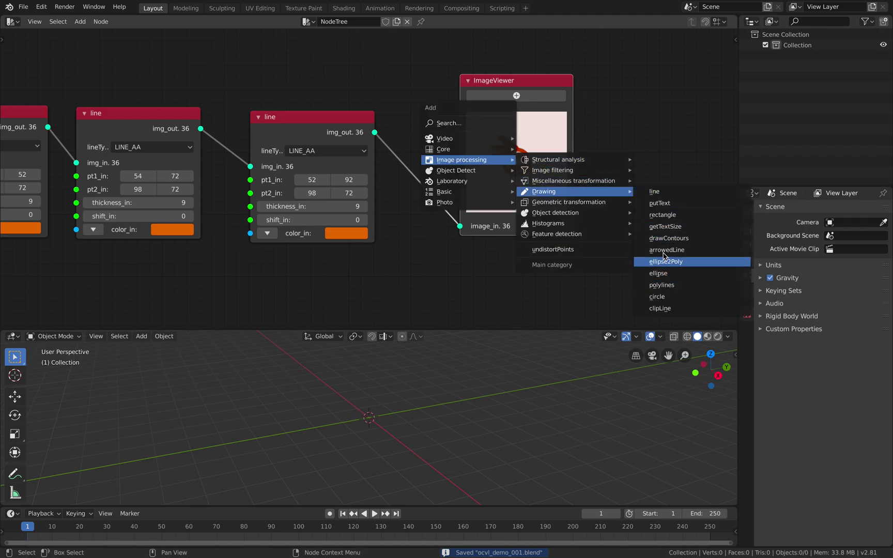
pyautogui.click(659, 203)
pyautogui.click(401, 129)
pyautogui.moveTo(457, 130); pyautogui.dragTo(306, 127, button='middle')
pyautogui.scroll(2, 382, 137)
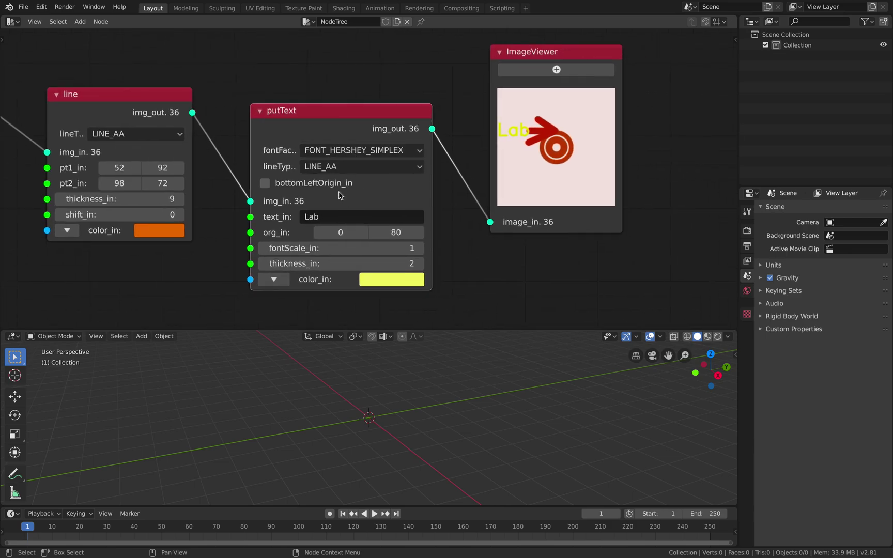
# Step: Set the putText node's text_in to "Blender Rocks"
pyautogui.click(328, 216)
pyautogui.write('Blender')
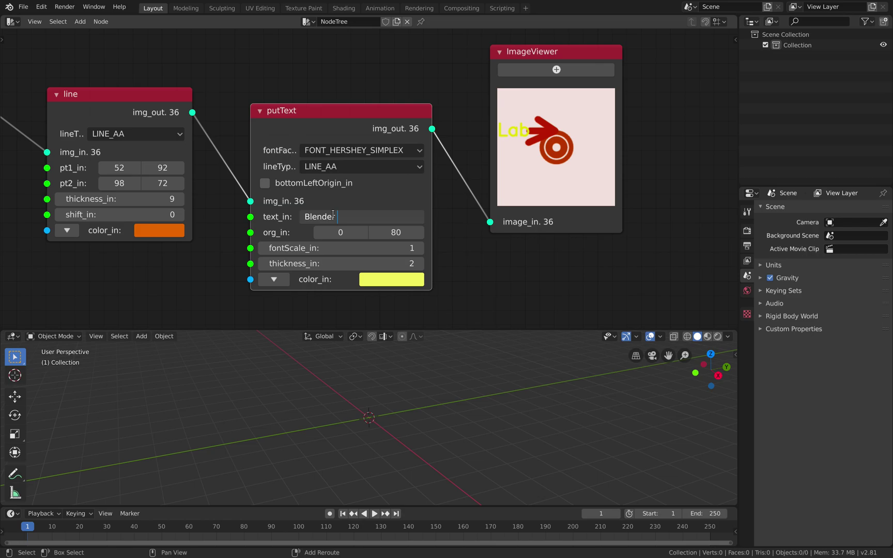
pyautogui.write(' Rocks')
pyautogui.press('Return')
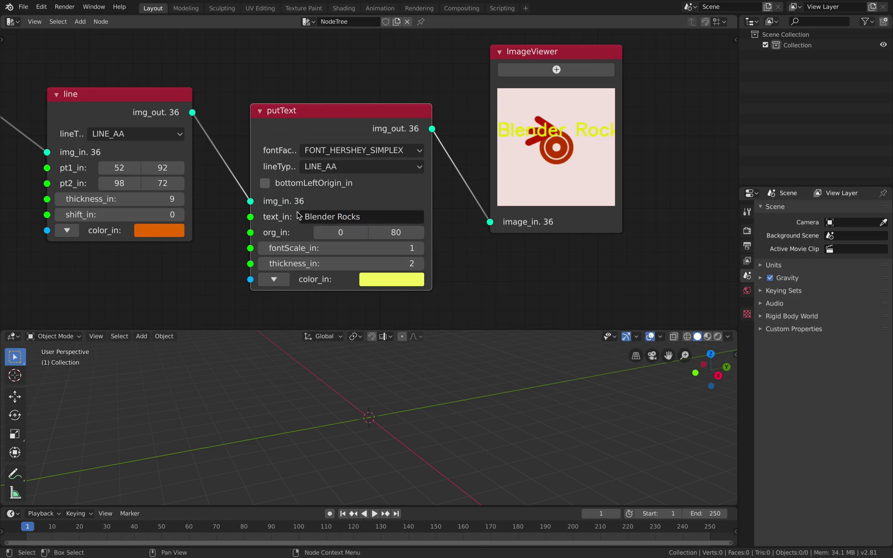
# Step: Set the putText node's fontScale_in to 3 and its color_in to orange-red
pyautogui.moveTo(314, 249); pyautogui.dragTo(271, 249)
pyautogui.click(271, 249)
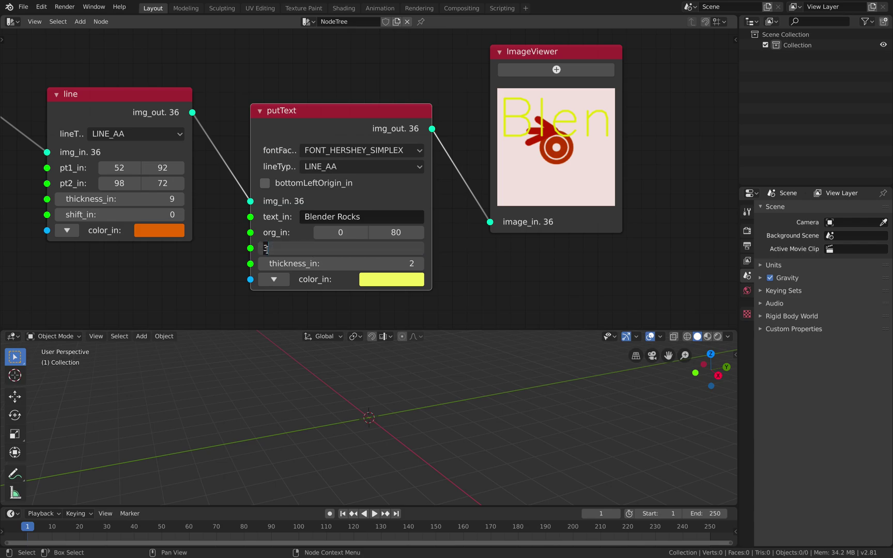
pyautogui.press('Return')
pyautogui.click(388, 279)
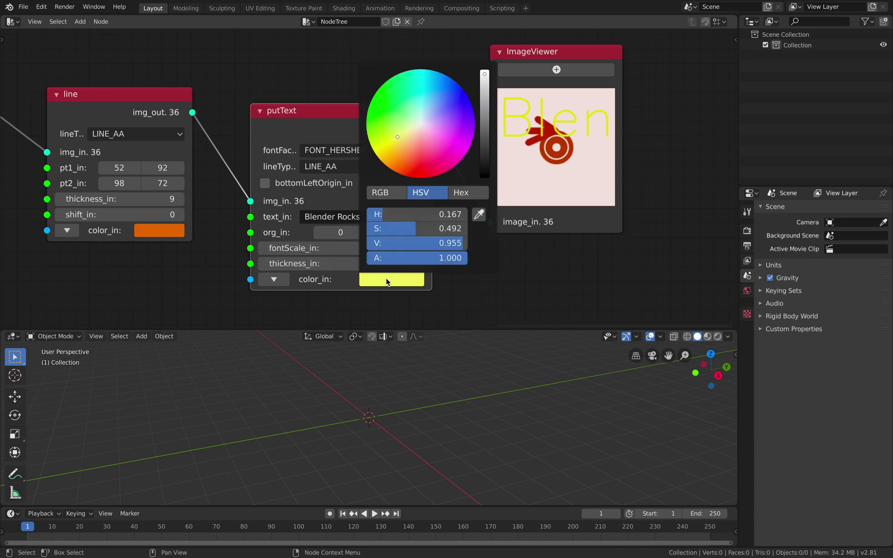
pyautogui.moveTo(397, 137); pyautogui.dragTo(405, 174)
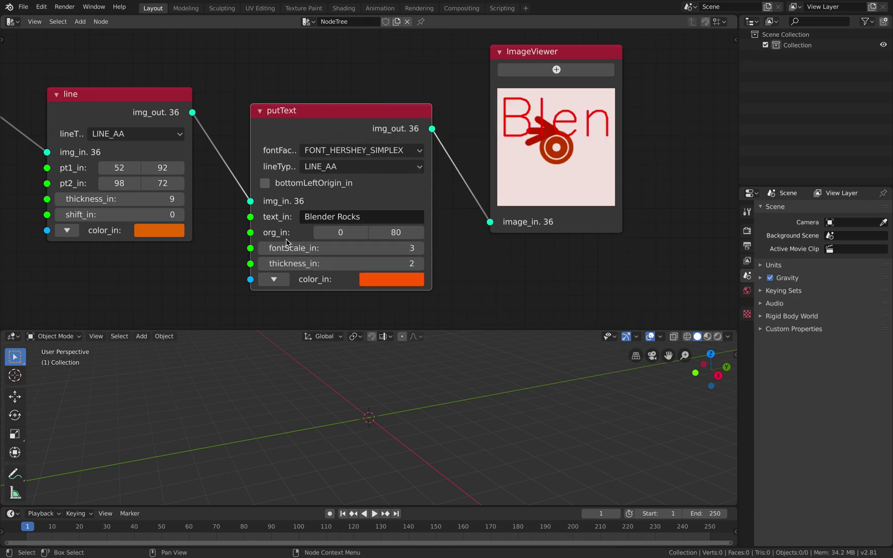
# Step: Set the putText node's fontScale_in to 1 and its color_in to light blue
pyautogui.click(272, 249)
pyautogui.press('BackSpace')
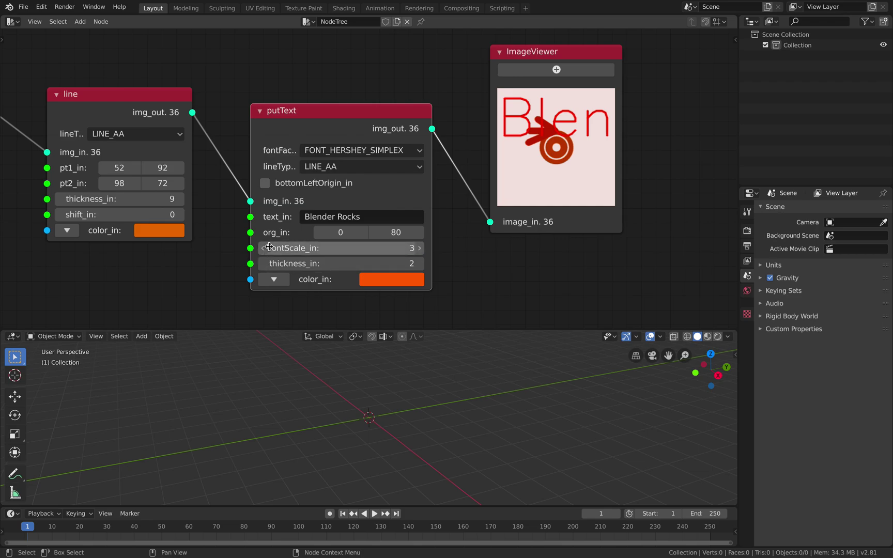
pyautogui.write('1')
pyautogui.press('Return')
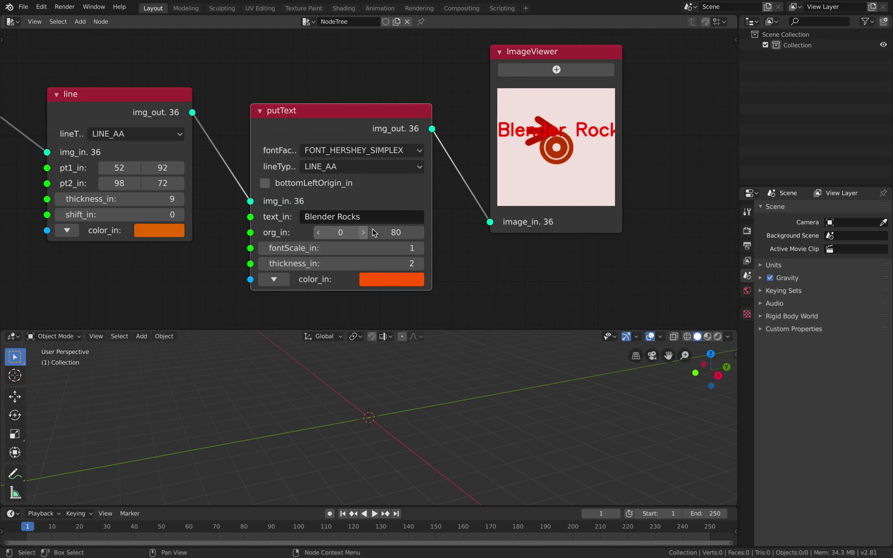
pyautogui.click(385, 281)
pyautogui.moveTo(450, 103); pyautogui.dragTo(437, 81)
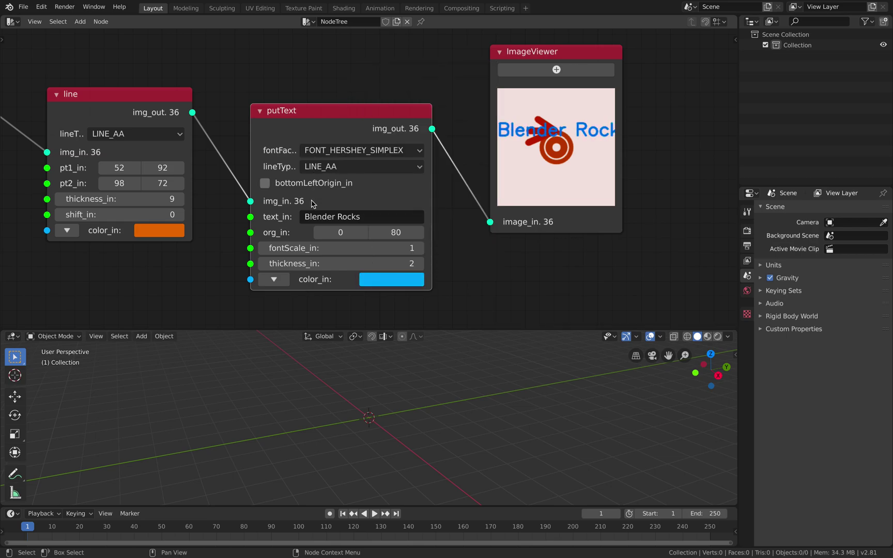
# Step: Briefly test bottomLeftOrigin_in on the putText node, and set its thickness_in to 4 and vertical org_in value to 164
pyautogui.click(308, 184)
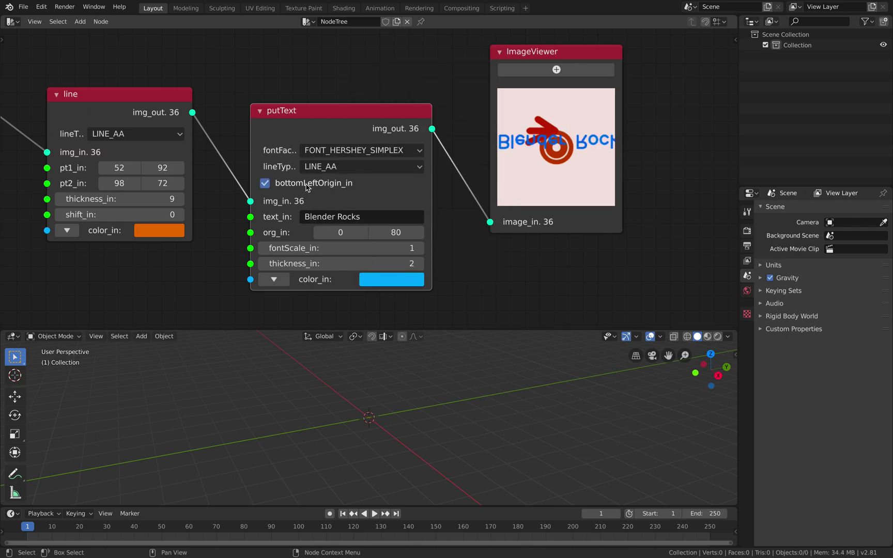
pyautogui.click(310, 184)
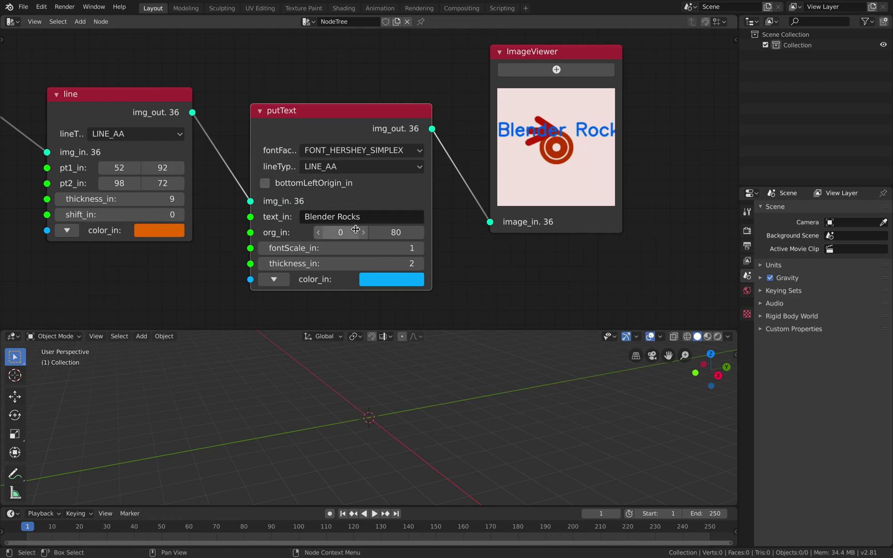
pyautogui.moveTo(357, 263); pyautogui.dragTo(396, 232)
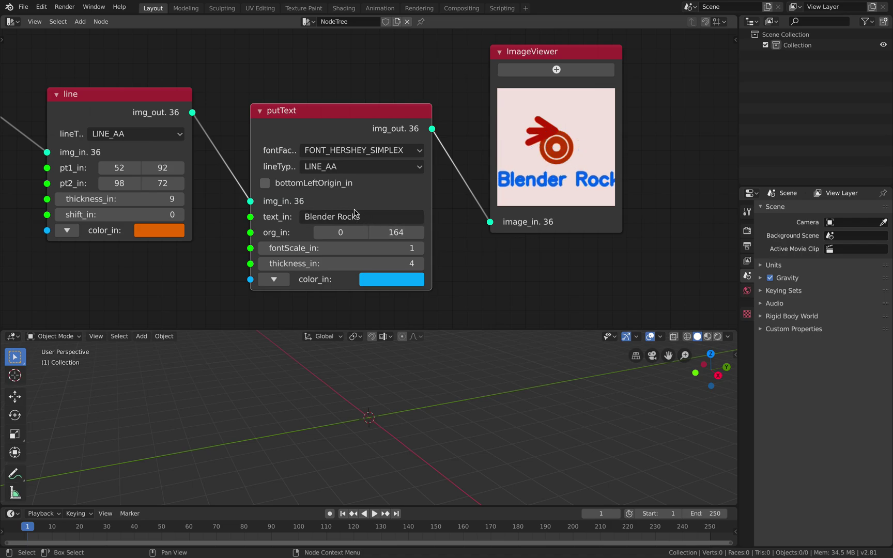
# Step: Try to split the putText node's text onto two lines by inserting \n between "Blender" and "Rocks"
pyautogui.click(338, 217)
pyautogui.click(337, 217)
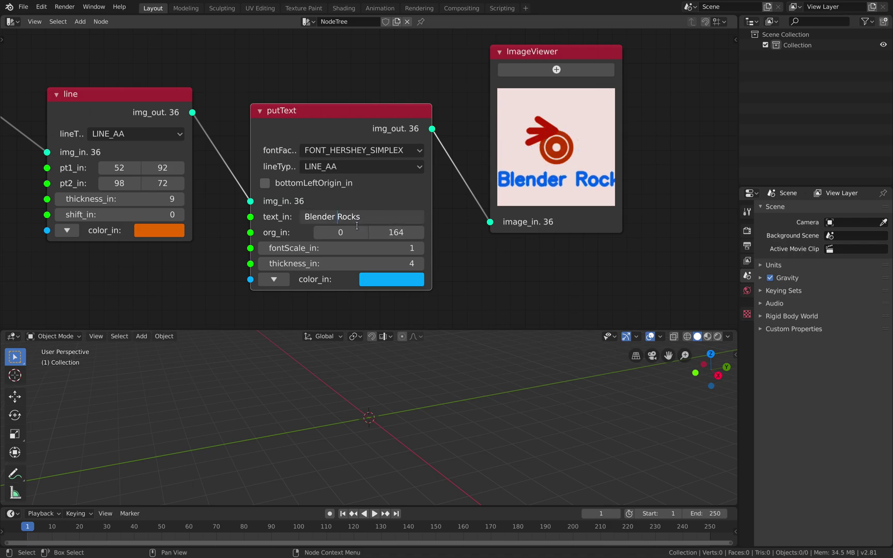
pyautogui.write('\\n')
pyautogui.press('Return')
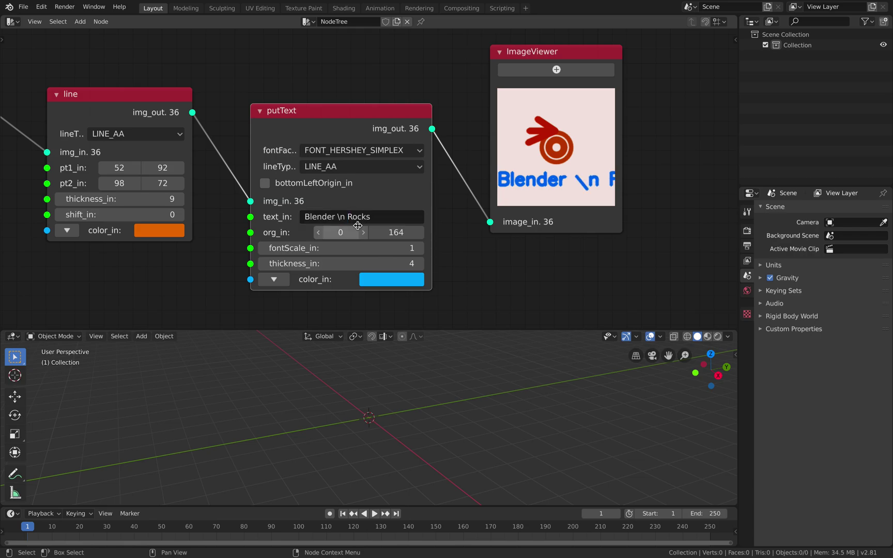
pyautogui.click(352, 218)
pyautogui.click(348, 218)
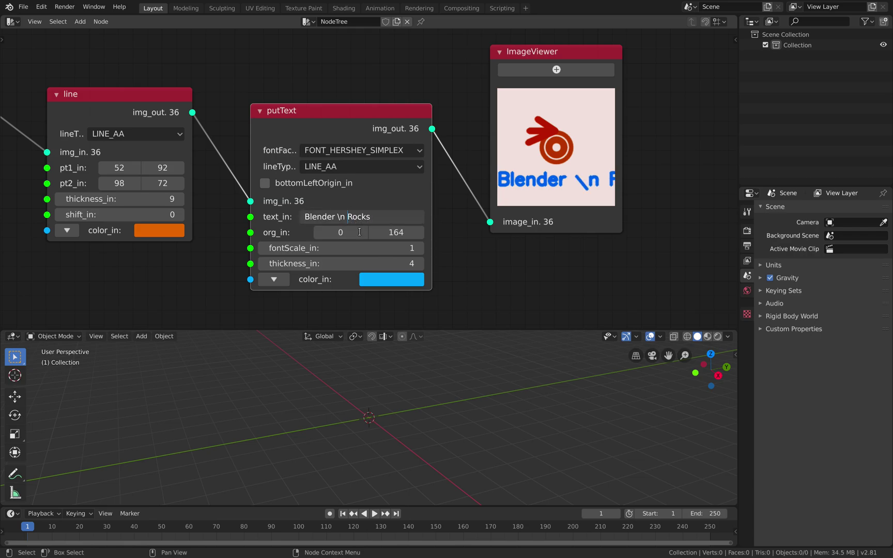
pyautogui.press('Return')
# Step: Shorten the putText node's text_in to "Blender"
pyautogui.click(339, 219)
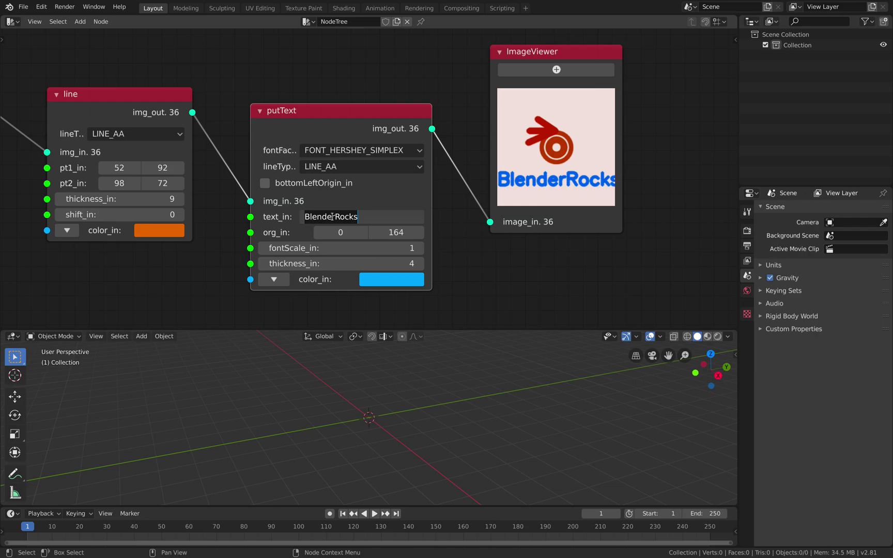
pyautogui.click(340, 219)
pyautogui.doubleClick(349, 220)
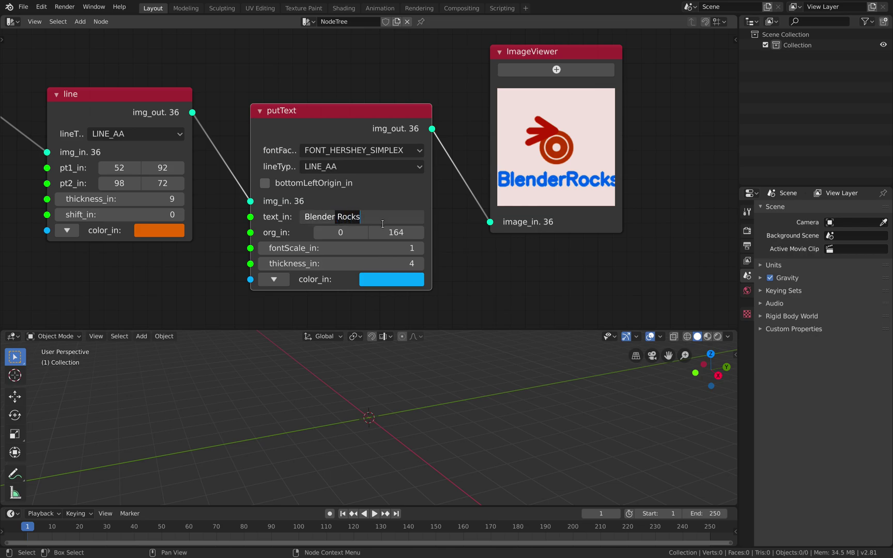
pyautogui.press('BackSpace')
pyautogui.press('Return')
# Step: Duplicate the putText node between the original and the ImageViewer, and set the copy's text_in to "Rocks!!!"
pyautogui.hotkey('shift', 'd')
pyautogui.click(495, 123)
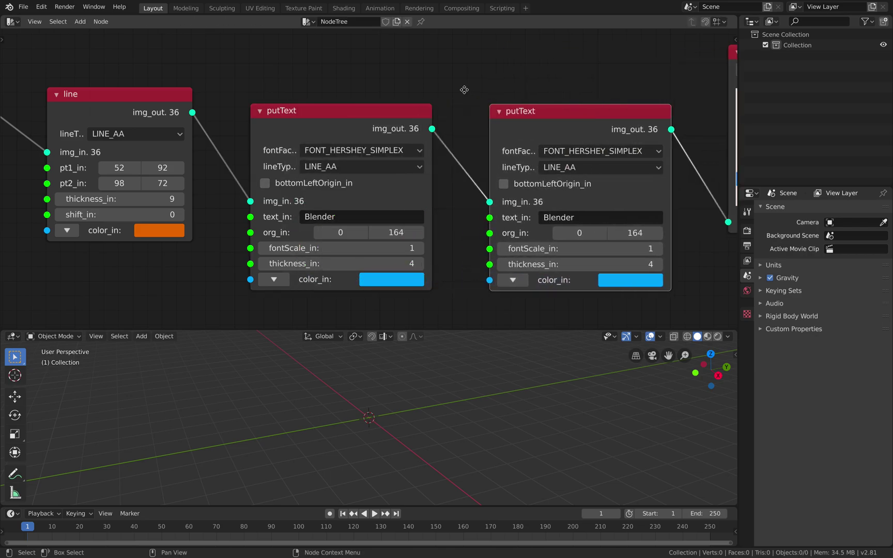
pyautogui.moveTo(464, 90); pyautogui.dragTo(340, 95, button='middle')
pyautogui.moveTo(409, 103); pyautogui.dragTo(337, 75, button='middle')
pyautogui.doubleClick(413, 200)
pyautogui.write('Rocks!!!')
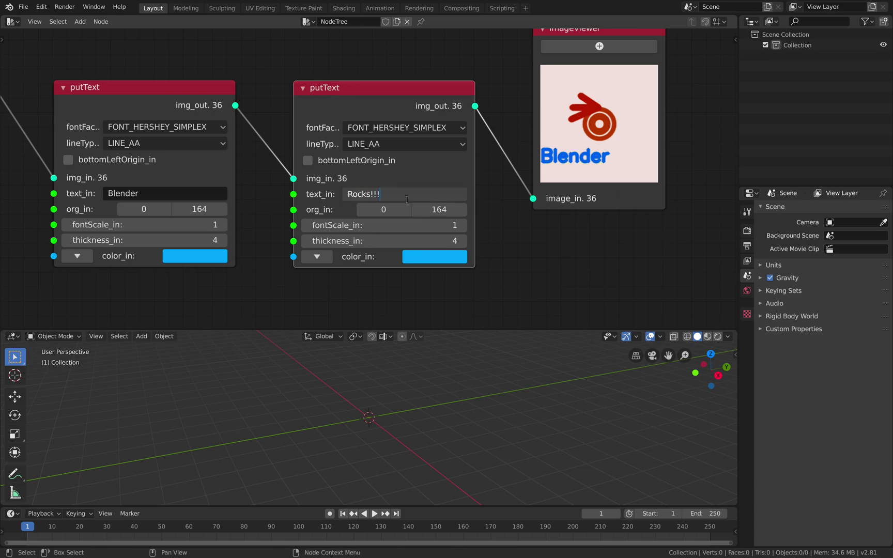
pyautogui.press('Return')
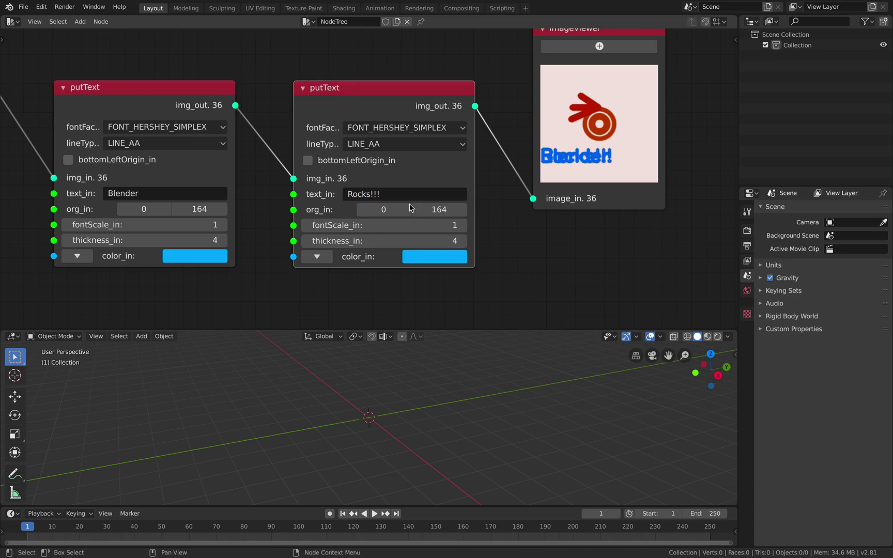
# Step: Set the second putText node's vertical org_in value to 192 and its color_in to pink
pyautogui.moveTo(440, 209); pyautogui.dragTo(458, 209)
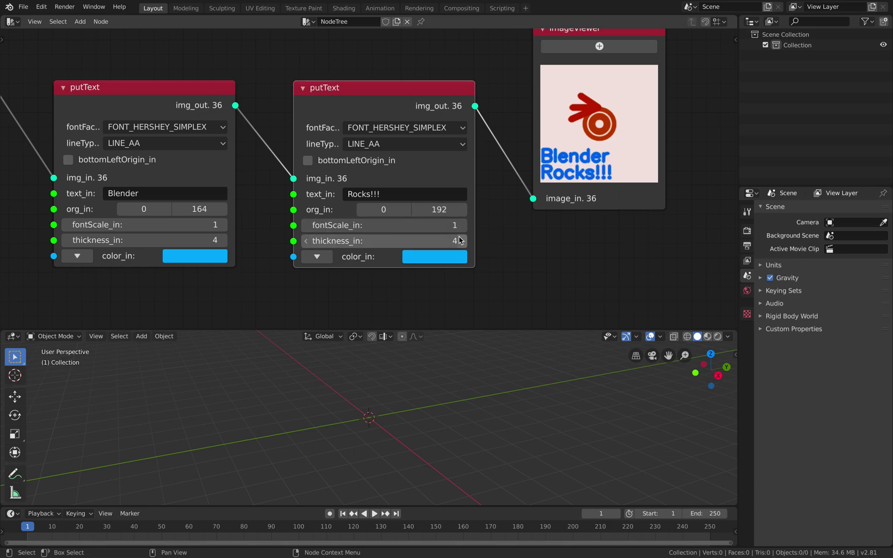
pyautogui.click(442, 257)
pyautogui.click(460, 120)
pyautogui.moveTo(460, 120); pyautogui.dragTo(468, 119)
pyautogui.click(373, 74)
# Step: Save the Blender file and move the ImageViewer node slightly farther from the second putText node
pyautogui.moveTo(373, 73); pyautogui.dragTo(268, 104, button='middle')
pyautogui.keyDown('ctrl'); pyautogui.moveTo(268, 104); pyautogui.dragTo(306, 116, button='middle'); pyautogui.keyUp('ctrl')
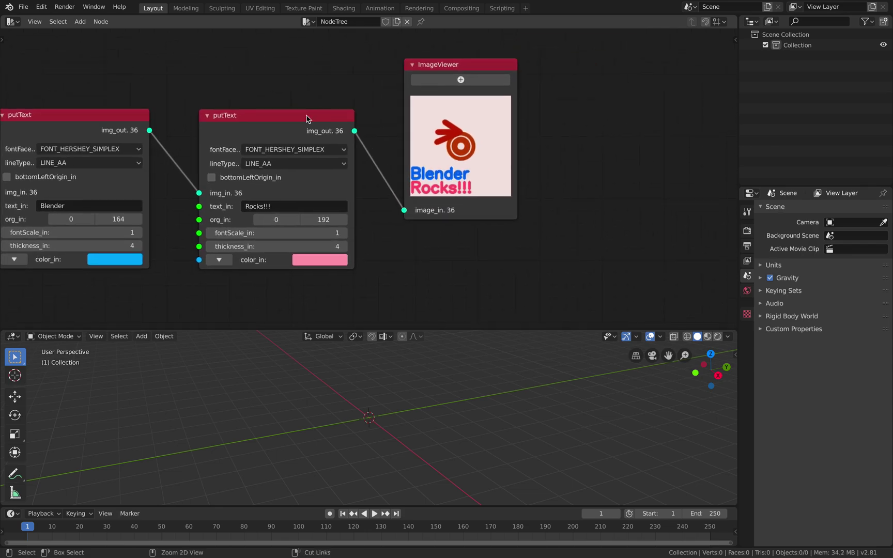
pyautogui.hotkey('ctrl', 's')
pyautogui.moveTo(457, 67); pyautogui.dragTo(487, 60)
pyautogui.moveTo(512, 115); pyautogui.dragTo(465, 127, button='middle')
pyautogui.scroll(3, 465, 127)
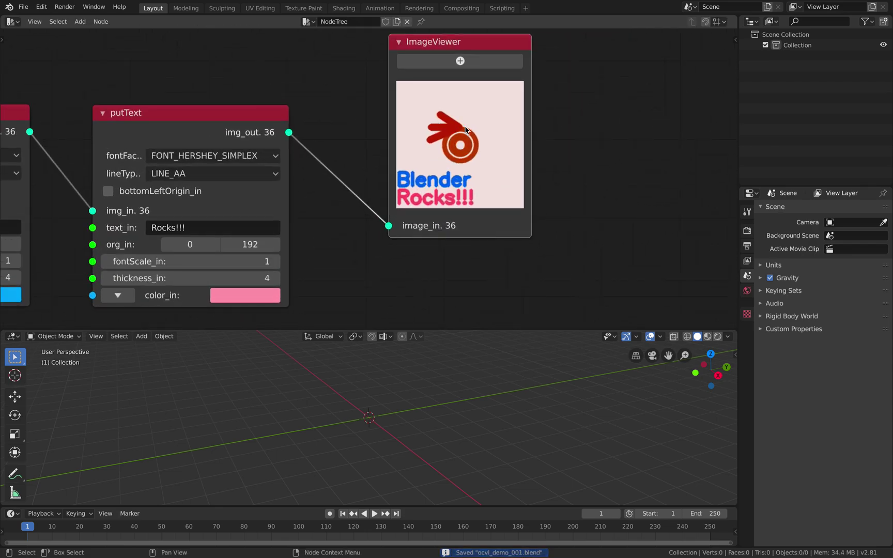
# Step: Add a Canny feature detection node near the ImageViewer of the threshold node tree
pyautogui.scroll(-5, 421, 116)
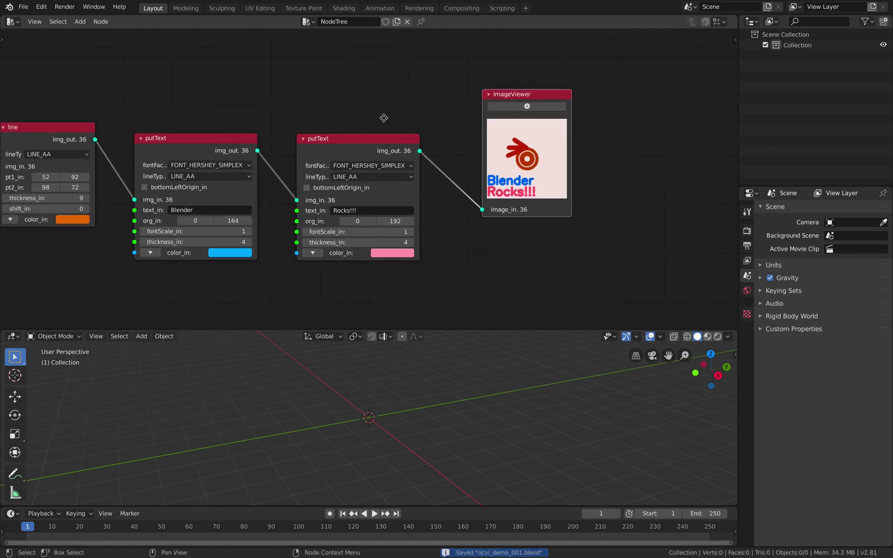
pyautogui.scroll(-1, 412, 124)
pyautogui.scroll(-2, 453, 103)
pyautogui.moveTo(450, 101); pyautogui.dragTo(584, 119, button='middle')
pyautogui.moveTo(342, 108); pyautogui.dragTo(488, 121, button='middle')
pyautogui.keyDown('ctrl'); pyautogui.scroll(2, 414, 124); pyautogui.keyUp('ctrl')
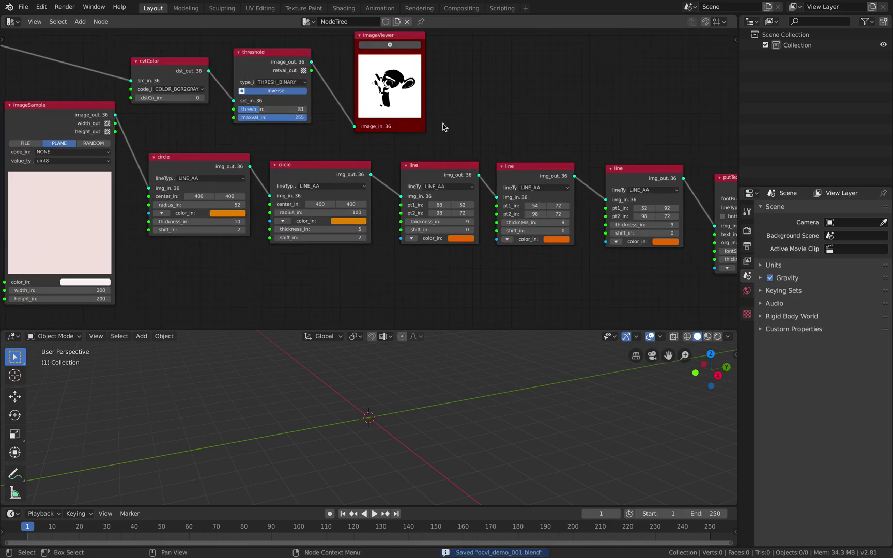
pyautogui.scroll(2, 412, 150)
pyautogui.hotkey('shift', 'a')
pyautogui.moveTo(496, 134)
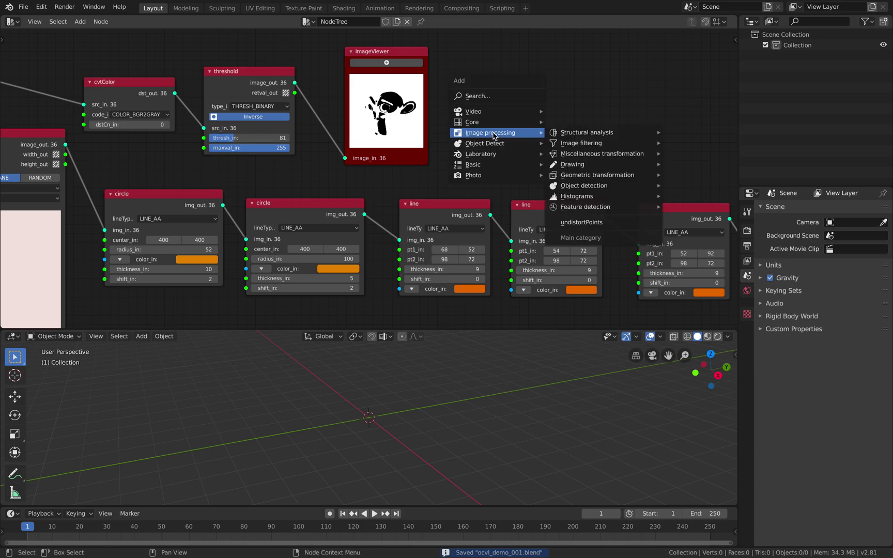
pyautogui.moveTo(588, 134)
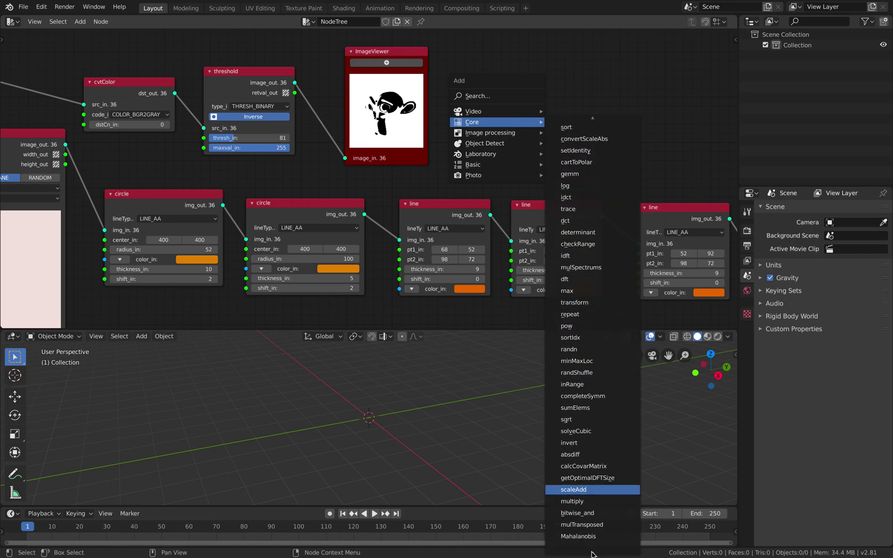
pyautogui.moveTo(592, 554)
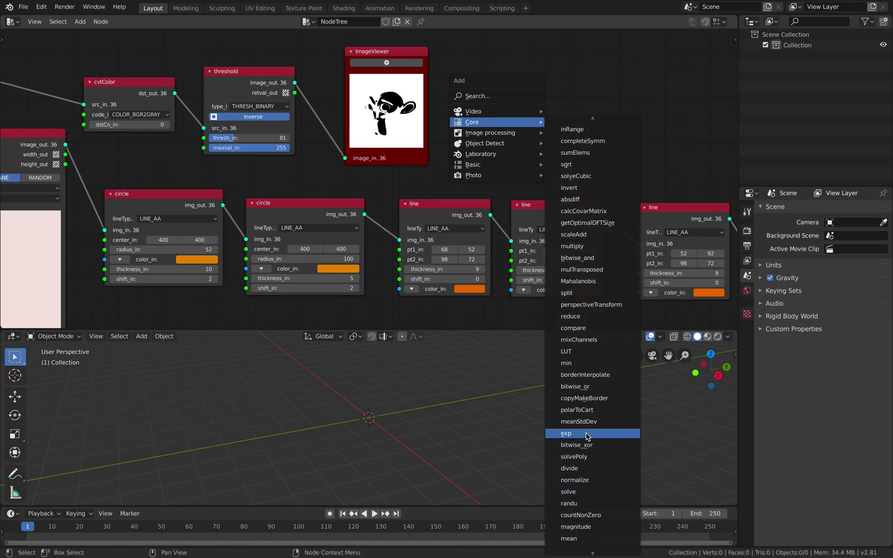
pyautogui.moveTo(522, 136)
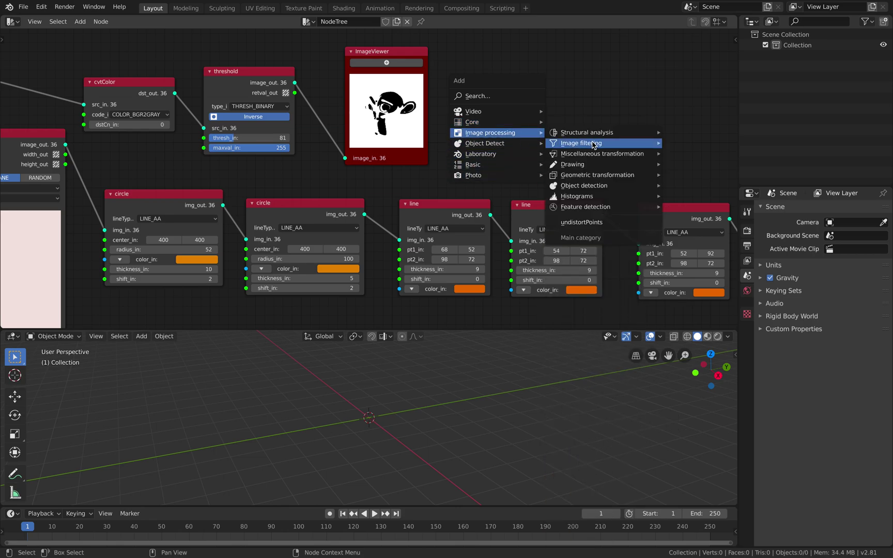
pyautogui.moveTo(593, 145)
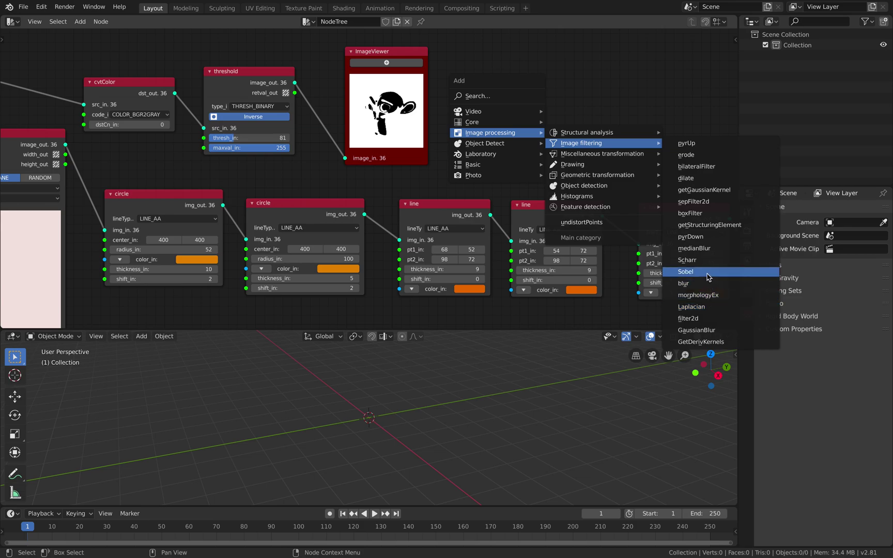
pyautogui.moveTo(641, 157)
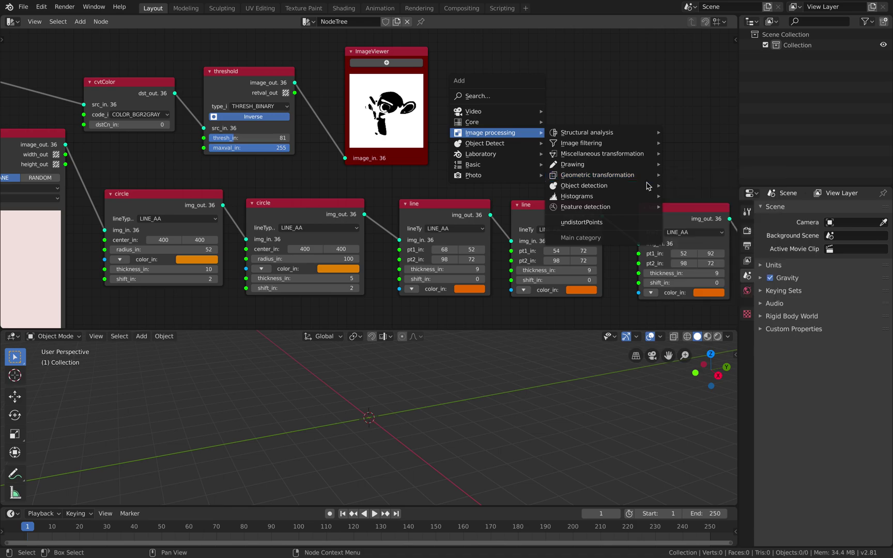
pyautogui.moveTo(649, 198)
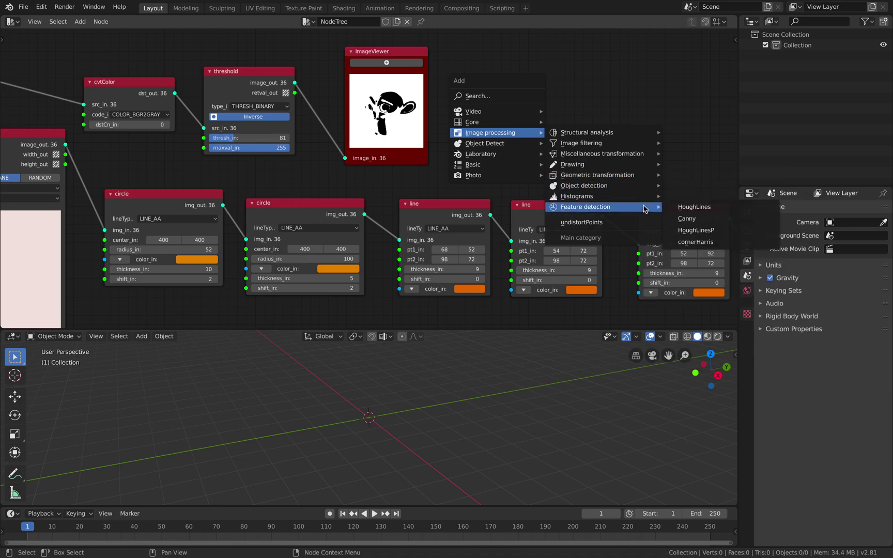
pyautogui.click(698, 217)
pyautogui.click(463, 49)
# Step: Move the Canny node above the threshold node and connect it between cvtColor's dst_out and the ImageViewer's image_in
pyautogui.moveTo(468, 49); pyautogui.dragTo(563, 107, button='middle')
pyautogui.moveTo(588, 106); pyautogui.dragTo(339, 52)
pyautogui.moveTo(320, 51); pyautogui.dragTo(421, 58, button='middle')
pyautogui.moveTo(341, 147); pyautogui.dragTo(415, 104)
pyautogui.moveTo(429, 66); pyautogui.dragTo(566, 187)
# Step: Set the Canny node's threshold1 to 78.64 and its aperture size to 5, after trying size 7
pyautogui.scroll(3, 565, 186)
pyautogui.moveTo(475, 124); pyautogui.dragTo(471, 143, button='middle')
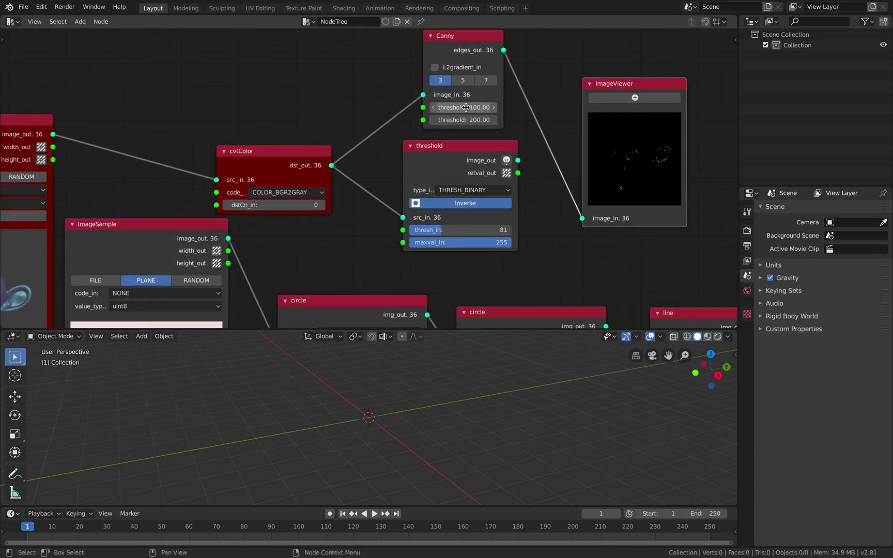
pyautogui.moveTo(467, 107); pyautogui.dragTo(461, 107)
pyautogui.click(463, 80)
pyautogui.click(485, 80)
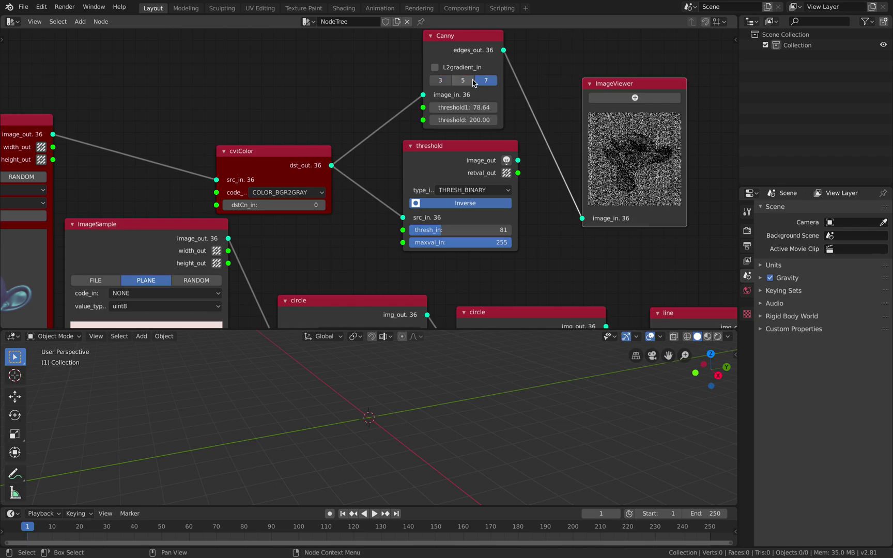
pyautogui.click(473, 81)
# Step: Nudge the Canny result's ImageViewer closer to the Canny node and move the cvtColor node upward
pyautogui.scroll(-1, 473, 83)
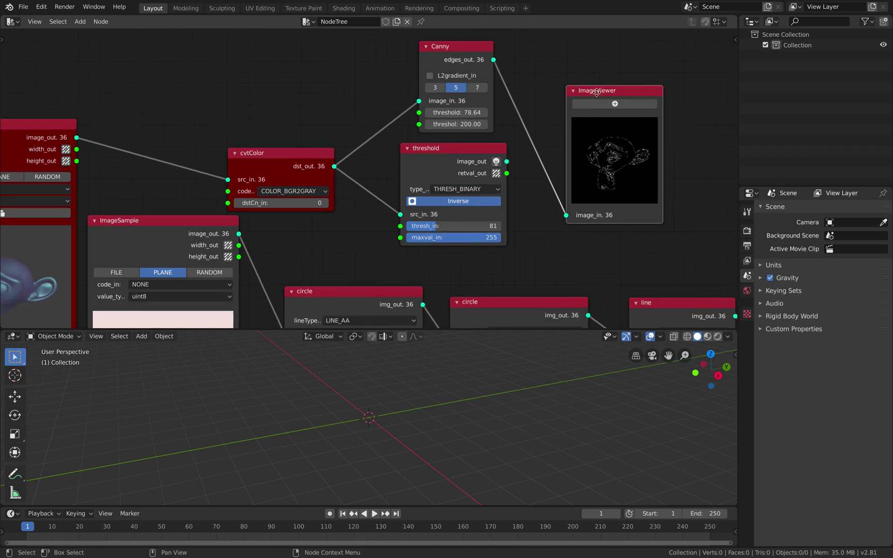
pyautogui.moveTo(597, 92); pyautogui.dragTo(586, 87)
pyautogui.moveTo(585, 88); pyautogui.dragTo(489, 85, button='middle')
pyautogui.scroll(5, 471, 128)
pyautogui.scroll(-3, 489, 189)
pyautogui.moveTo(468, 184); pyautogui.dragTo(554, 169, button='middle')
pyautogui.scroll(-2, 410, 160)
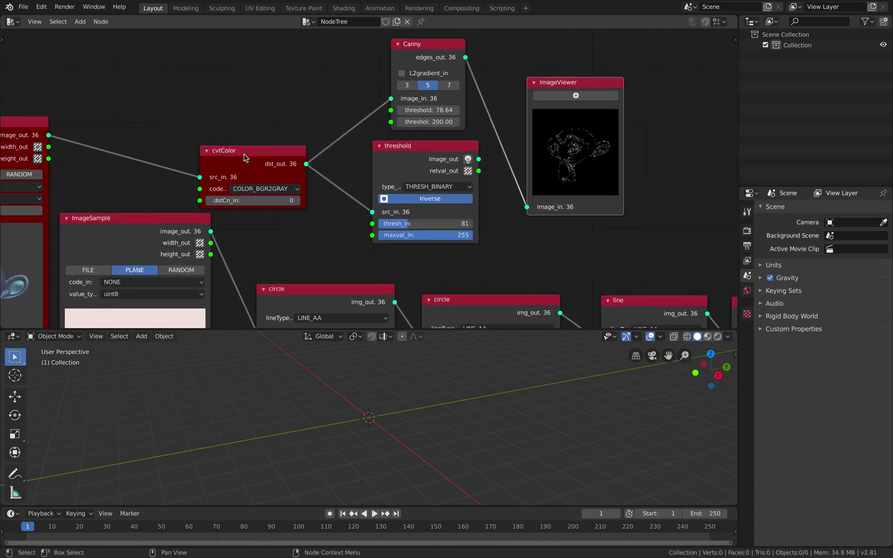
pyautogui.moveTo(245, 158); pyautogui.dragTo(235, 130)
pyautogui.scroll(1, 349, 148)
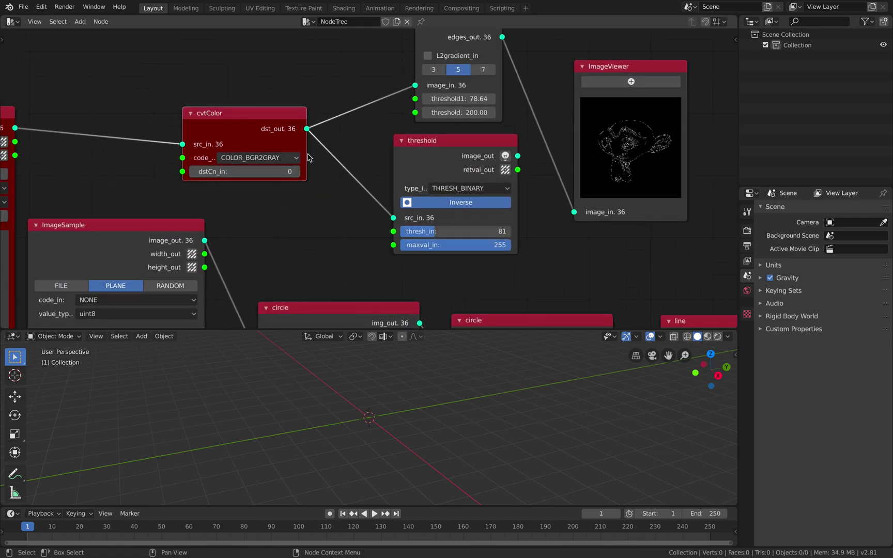
# Step: Set the Canny node's first threshold to 51.22 and its second threshold to 106.40
pyautogui.moveTo(444, 99); pyautogui.dragTo(403, 98)
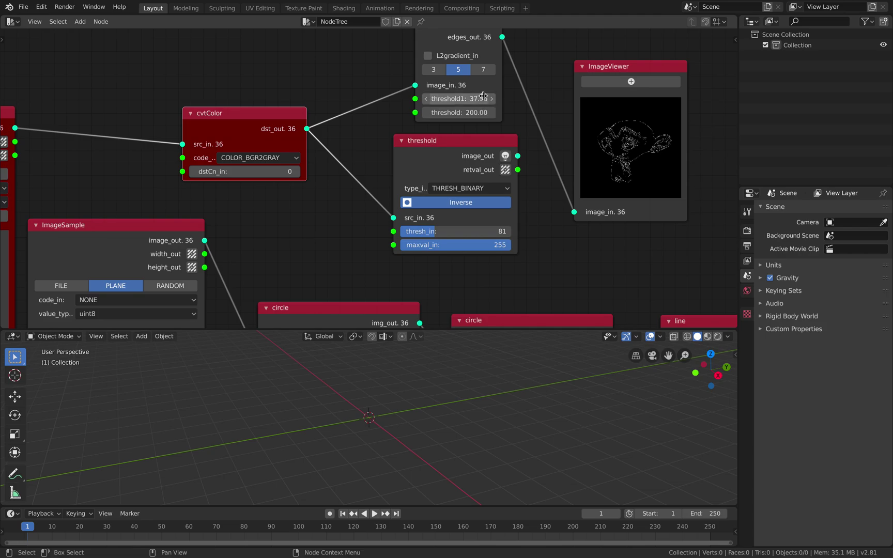
pyautogui.moveTo(483, 96); pyautogui.dragTo(458, 99)
pyautogui.click(465, 86)
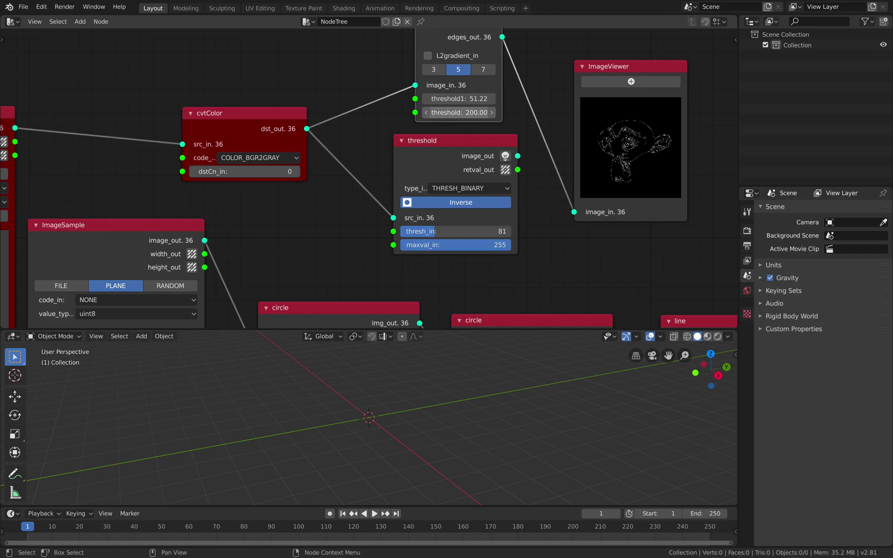
pyautogui.moveTo(459, 113); pyautogui.dragTo(437, 112)
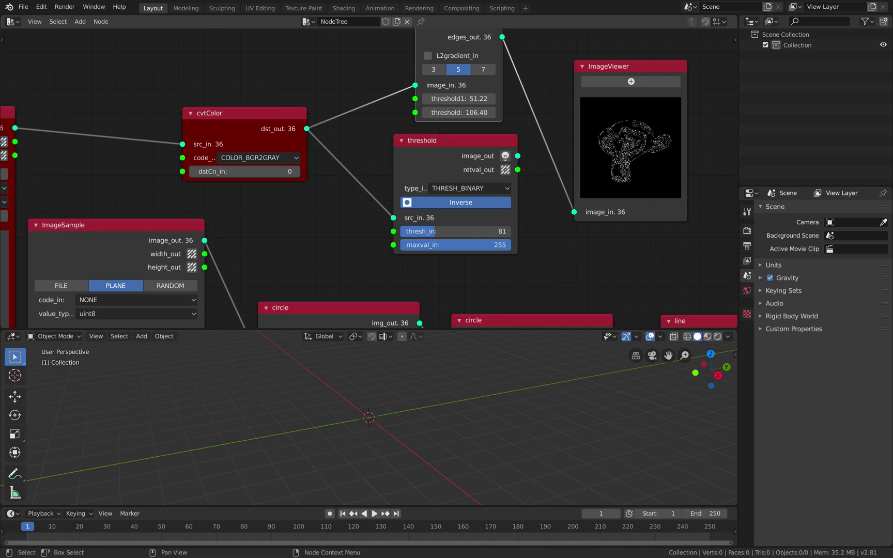
pyautogui.scroll(-4, 286, 107)
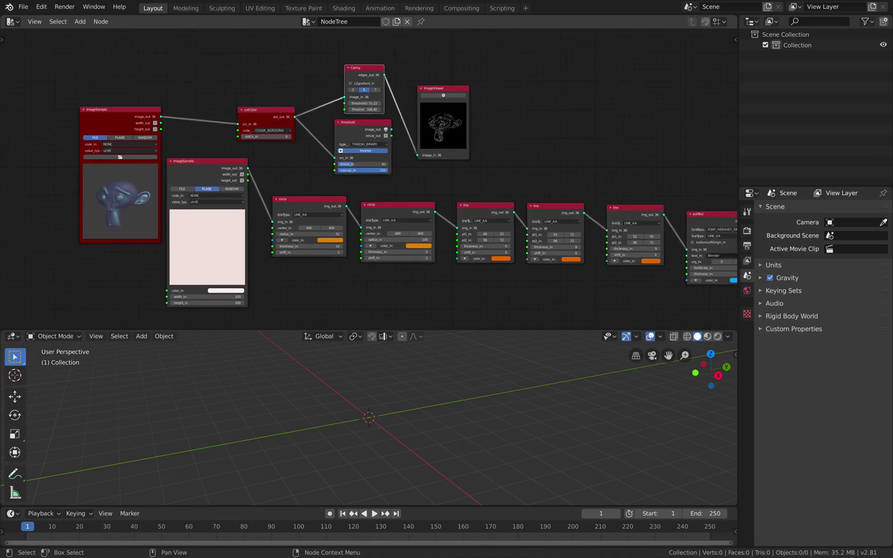
pyautogui.hotkey('ctrl', 'Right')
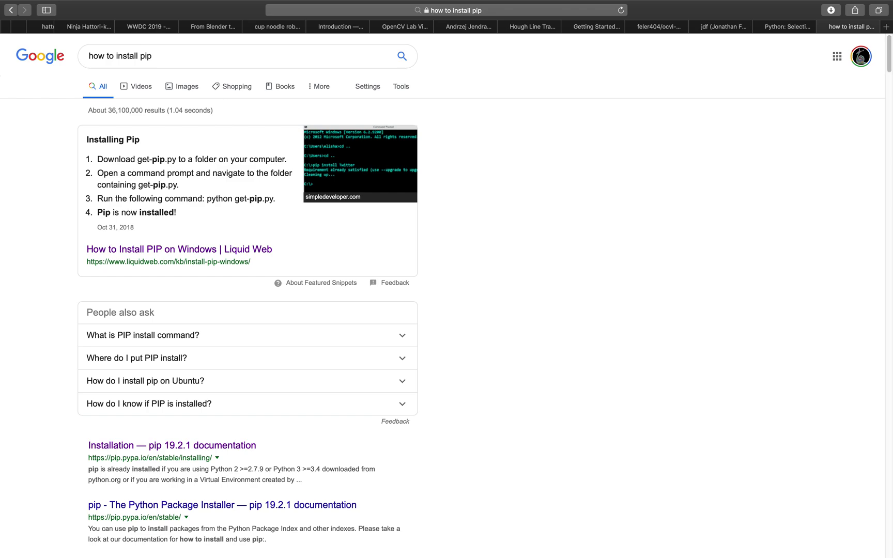
pyautogui.hotkey('ctrl', 'Left')
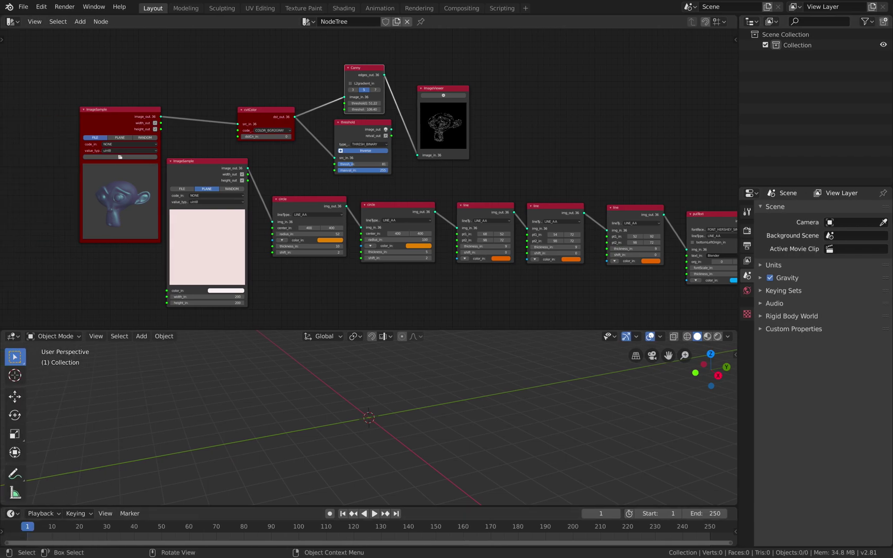
pyautogui.moveTo(382, 414); pyautogui.dragTo(405, 417, button='middle')
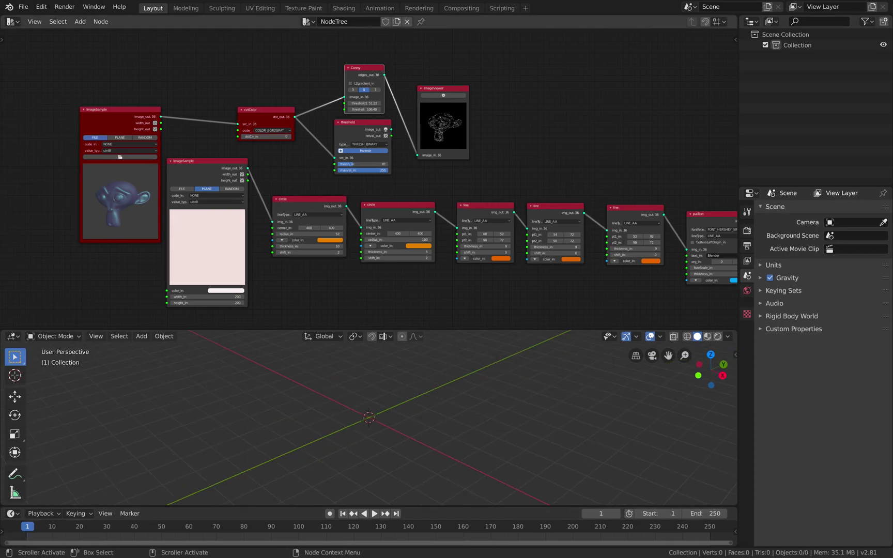
# Step: Examine the logo node chain from the circle and line nodes through the two putText nodes to its ImageViewer
pyautogui.click(485, 206)
pyautogui.scroll(4, 369, 179)
pyautogui.scroll(-2, 369, 179)
pyautogui.scroll(4, 369, 178)
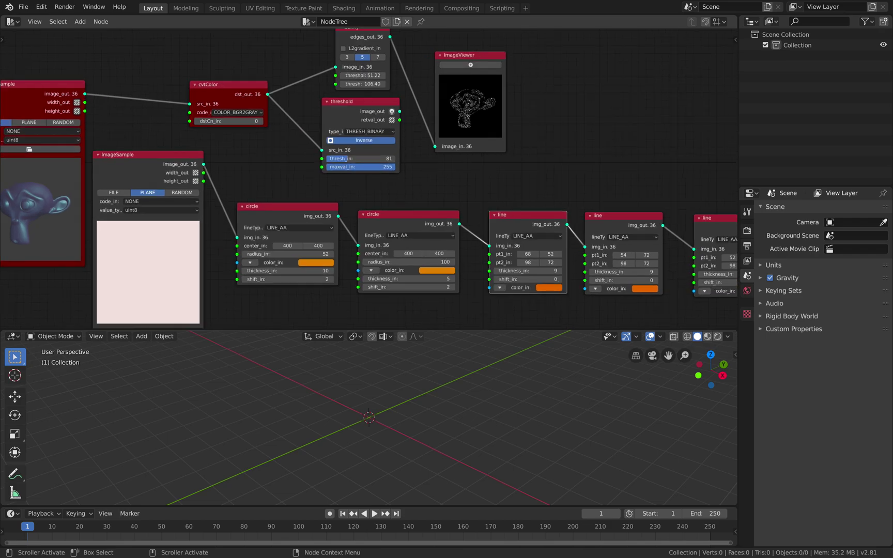
pyautogui.scroll(-3, 292, 284)
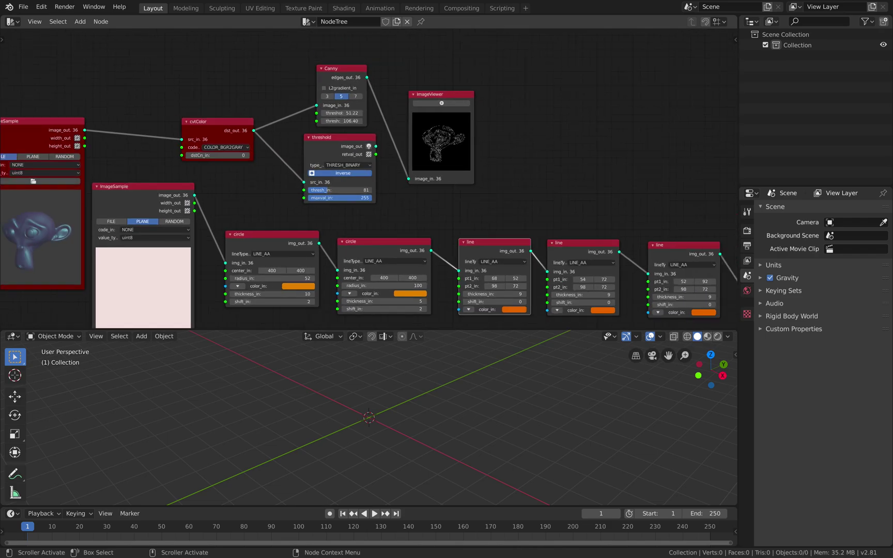
pyautogui.hscroll(10, 369, 181)
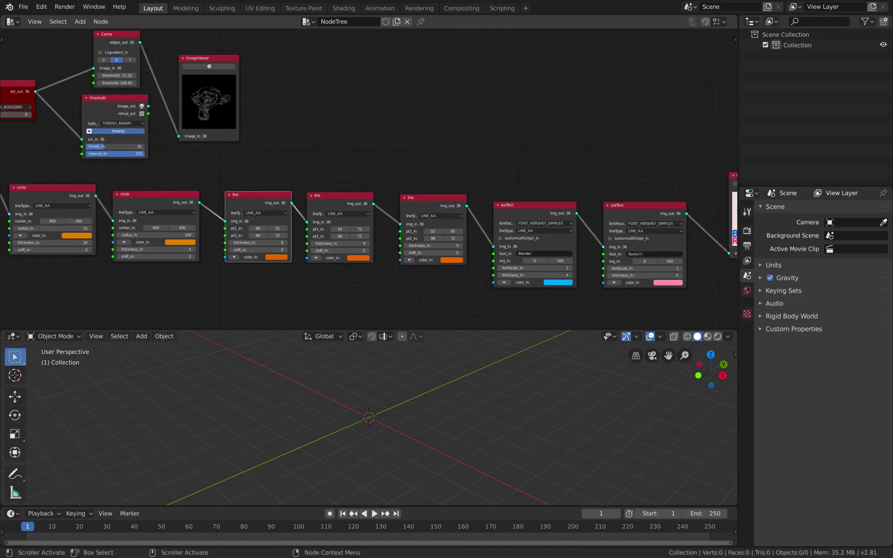
pyautogui.moveTo(473, 190); pyautogui.dragTo(369, 180, button='middle')
pyautogui.scroll(3, 370, 179)
pyautogui.moveTo(496, 180); pyautogui.dragTo(369, 180, button='middle')
pyautogui.scroll(3, 369, 179)
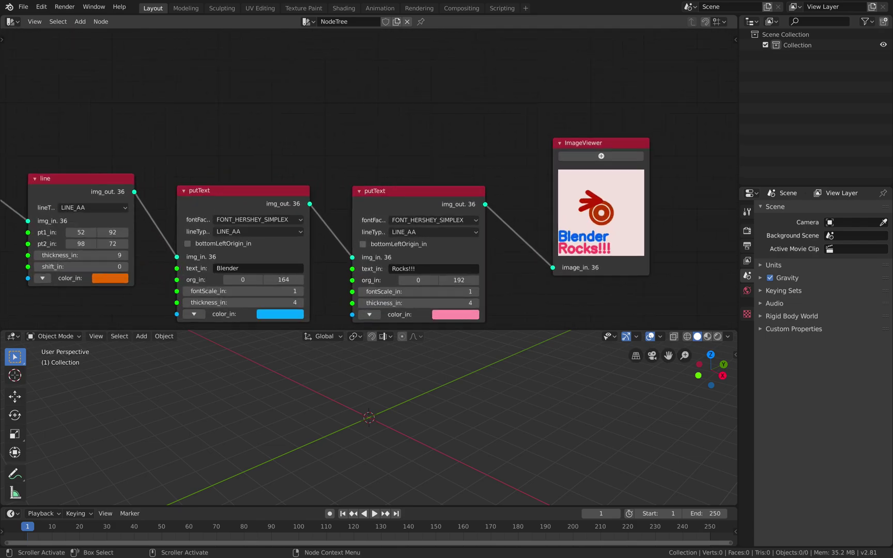
pyautogui.moveTo(430, 187); pyautogui.dragTo(443, 161, button='middle')
pyautogui.scroll(2, 369, 179)
pyautogui.scroll(-5, 369, 179)
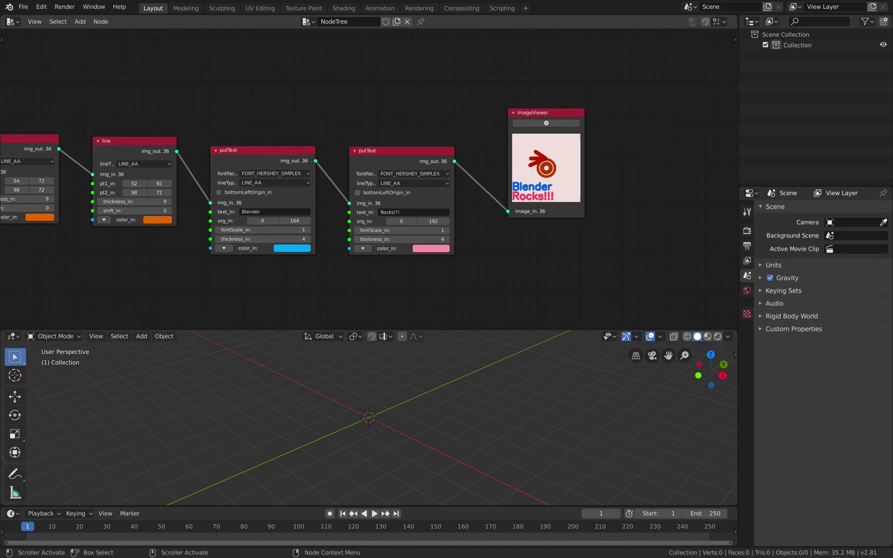
pyautogui.scroll(3, 369, 180)
pyautogui.scroll(-1, 369, 179)
pyautogui.moveTo(369, 179); pyautogui.dragTo(303, 199, button='middle')
pyautogui.scroll(2, 369, 179)
pyautogui.scroll(-3, 413, 181)
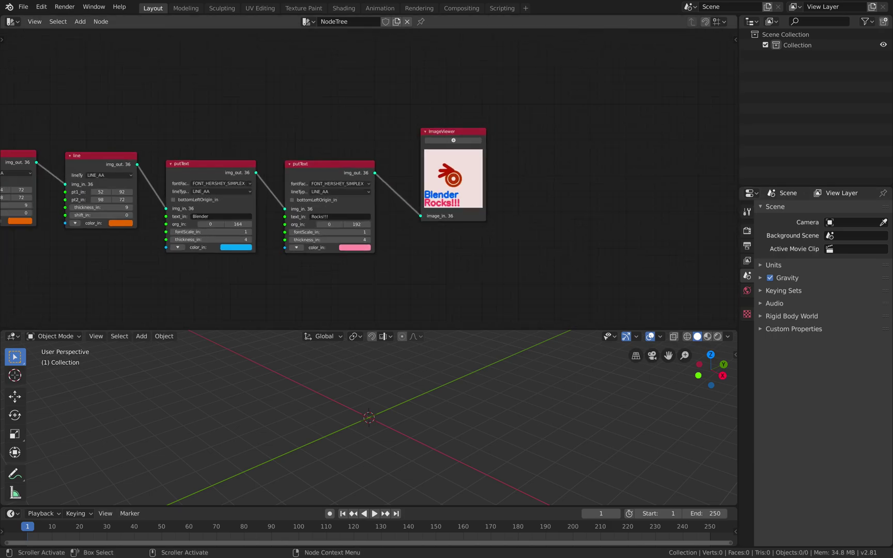
# Step: Review the circle and line nodes again, then inspect the finished logo and text up close in the ImageViewer preview
pyautogui.scroll(1, 414, 181)
pyautogui.moveTo(369, 179); pyautogui.dragTo(482, 170, button='middle')
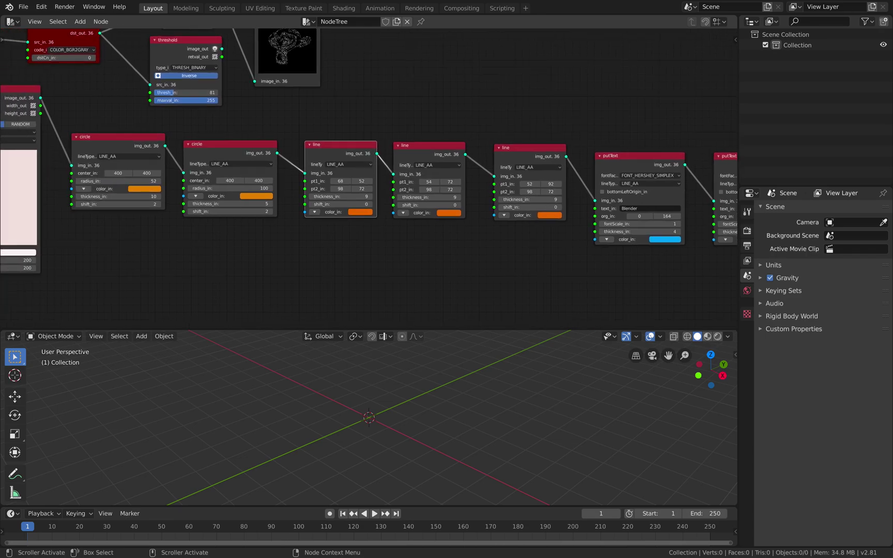
pyautogui.moveTo(370, 179); pyautogui.dragTo(406, 172, button='middle')
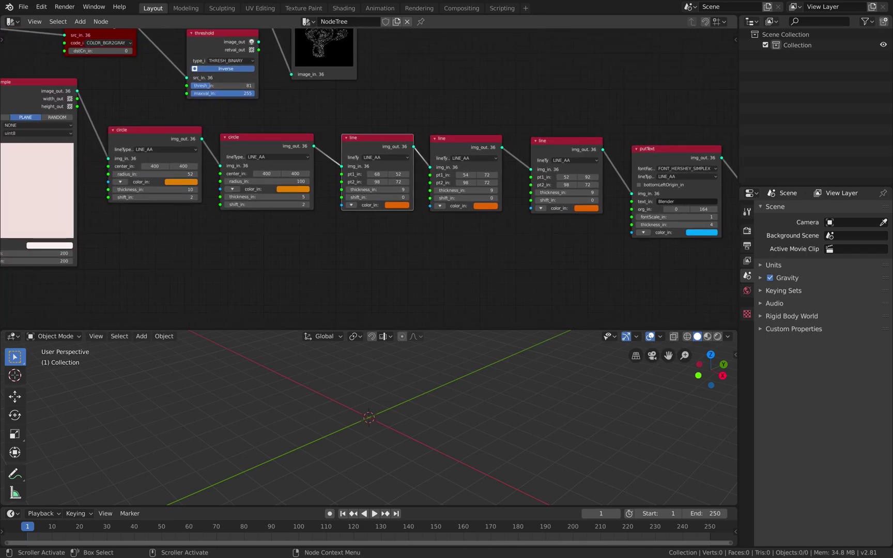
pyautogui.hscroll(8, 369, 150)
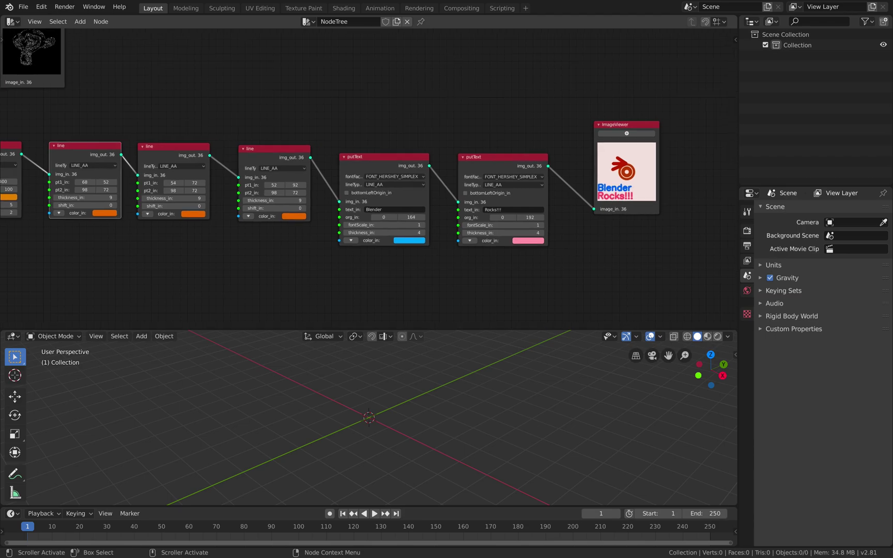
pyautogui.hscroll(4, 548, 181)
pyautogui.scroll(5, 548, 181)
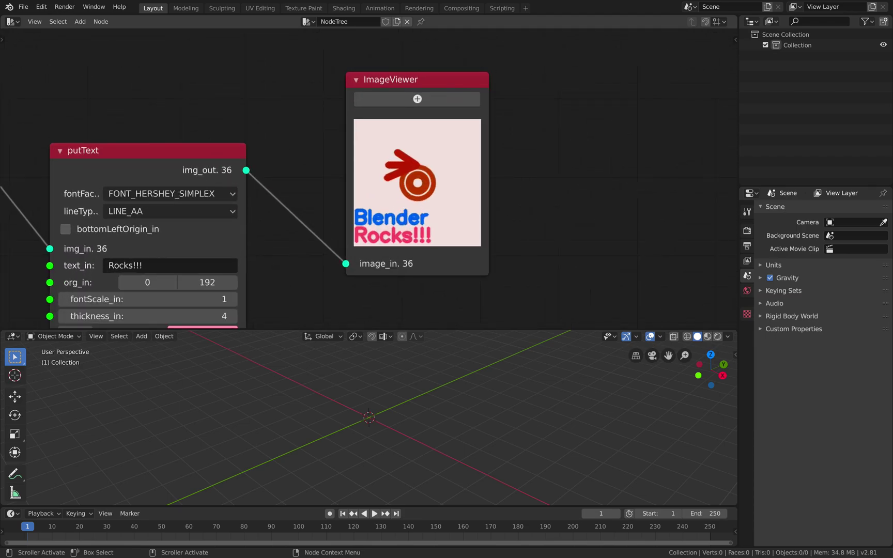